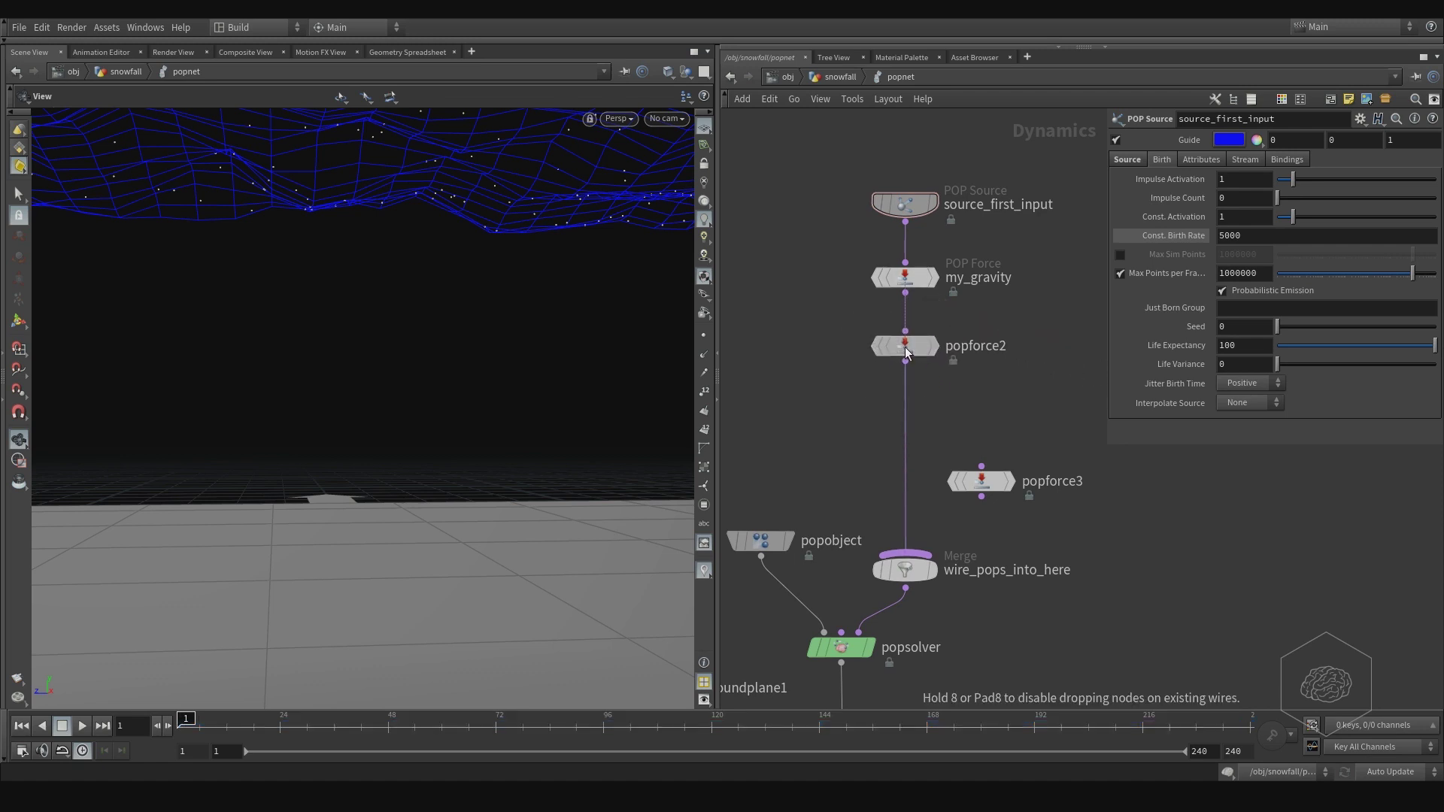
Step: Rename the popforce2 node as my_wind_direction
double_click(973, 345)
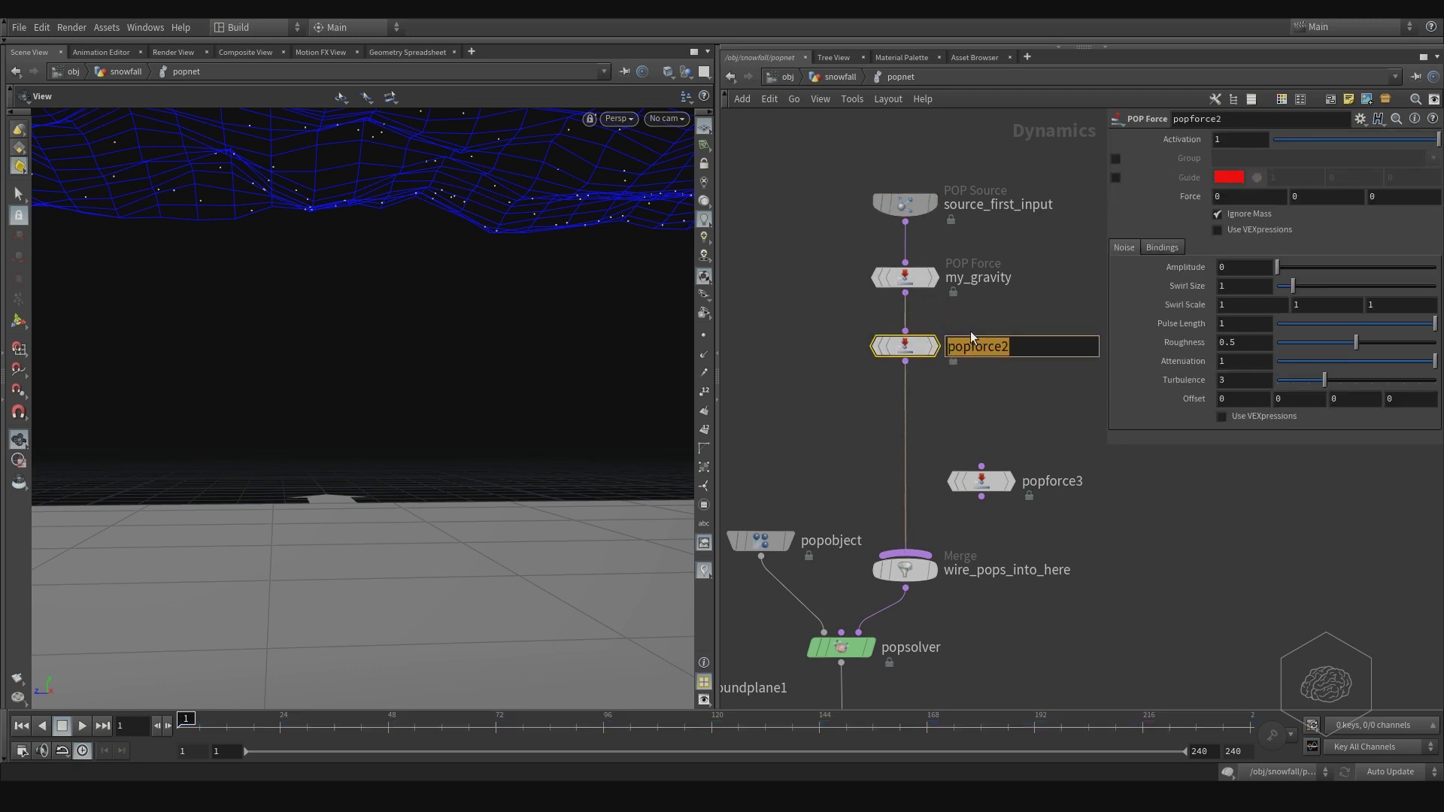
type("my")
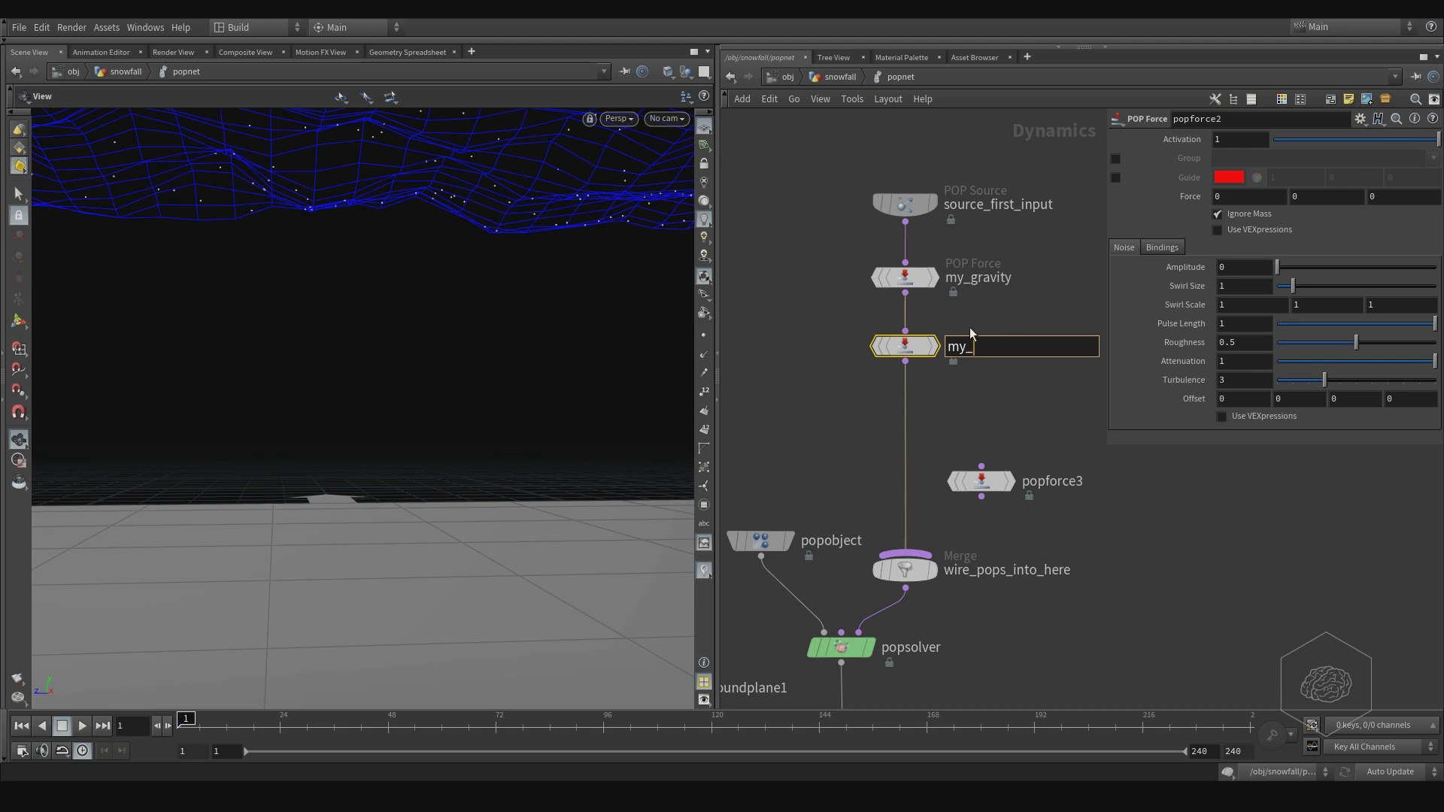
type("_wind_direction")
key("Return")
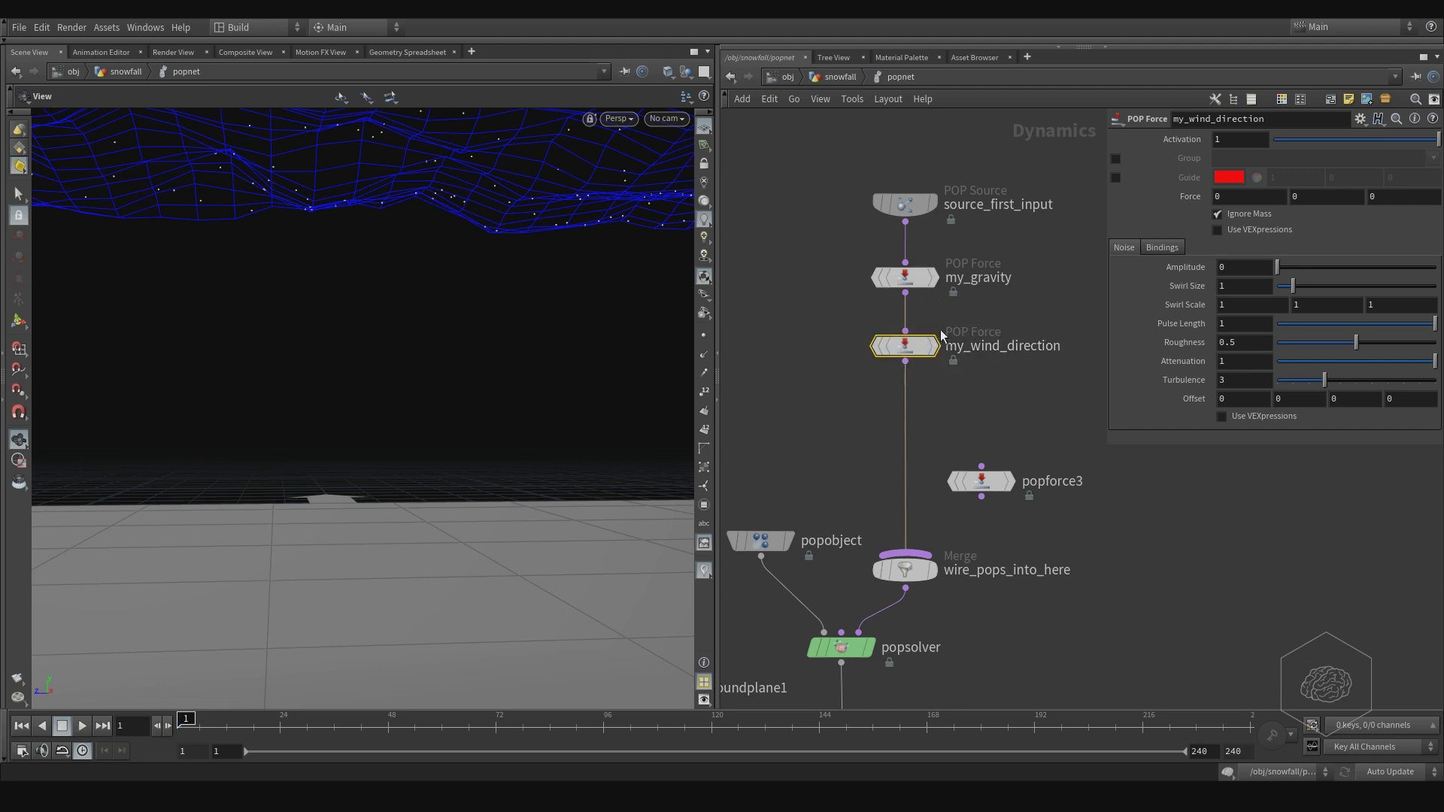
Step: Create a camera in the scene from the current view, framing the ground plane with the snow emitter above it
left_click(905, 278)
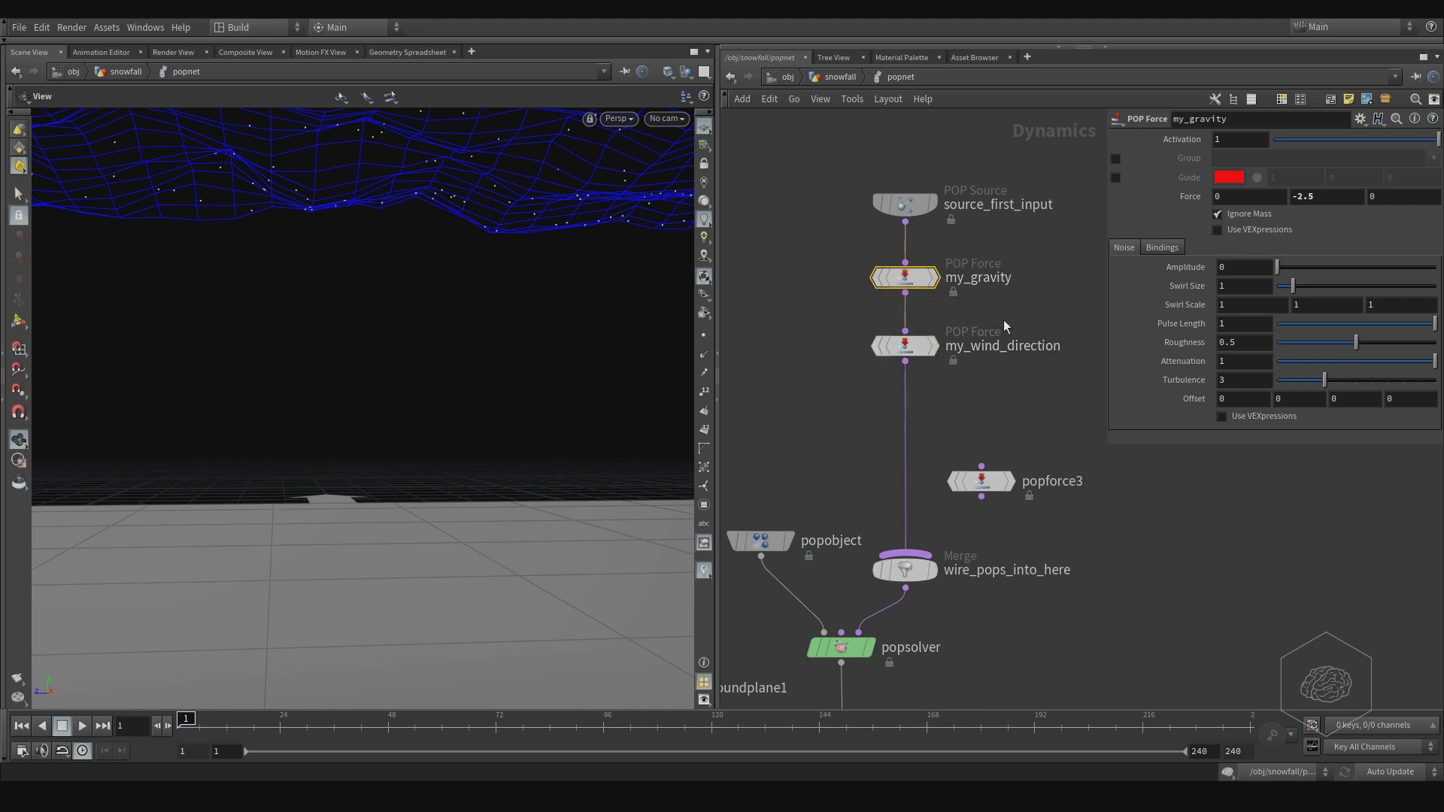
left_click(958, 352)
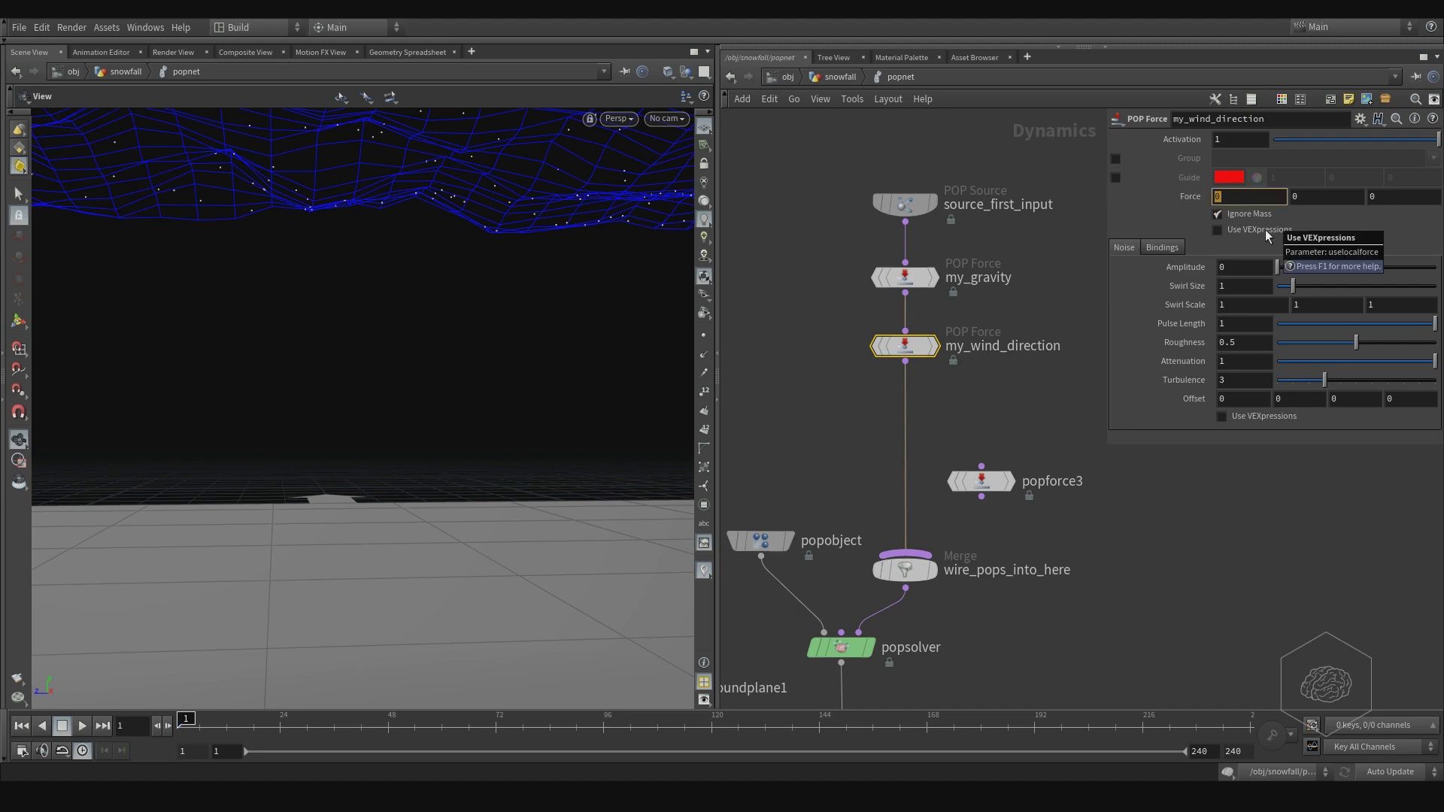
left_click_drag(457, 484, 277, 675, "alt")
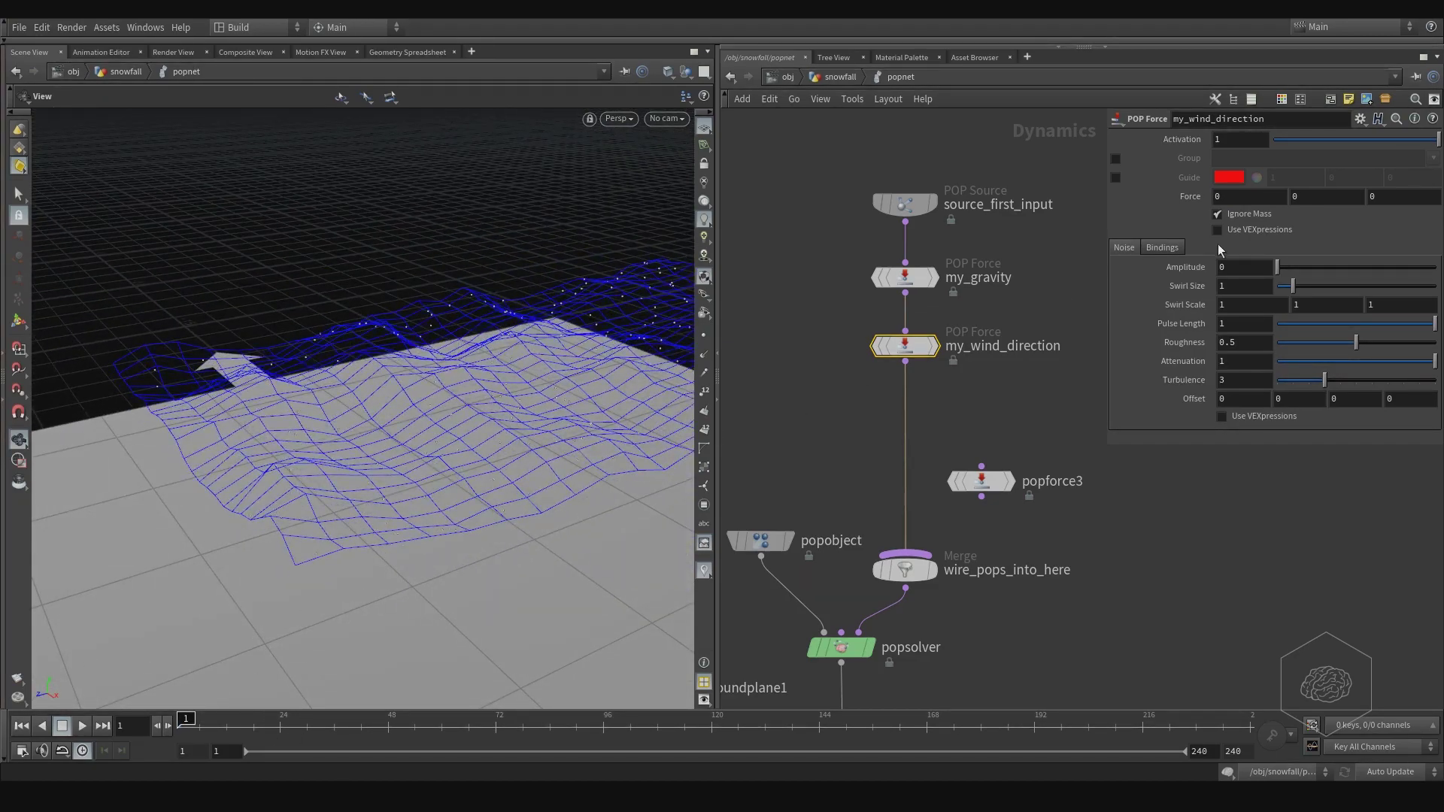
left_click_drag(534, 436, 475, 352, "alt")
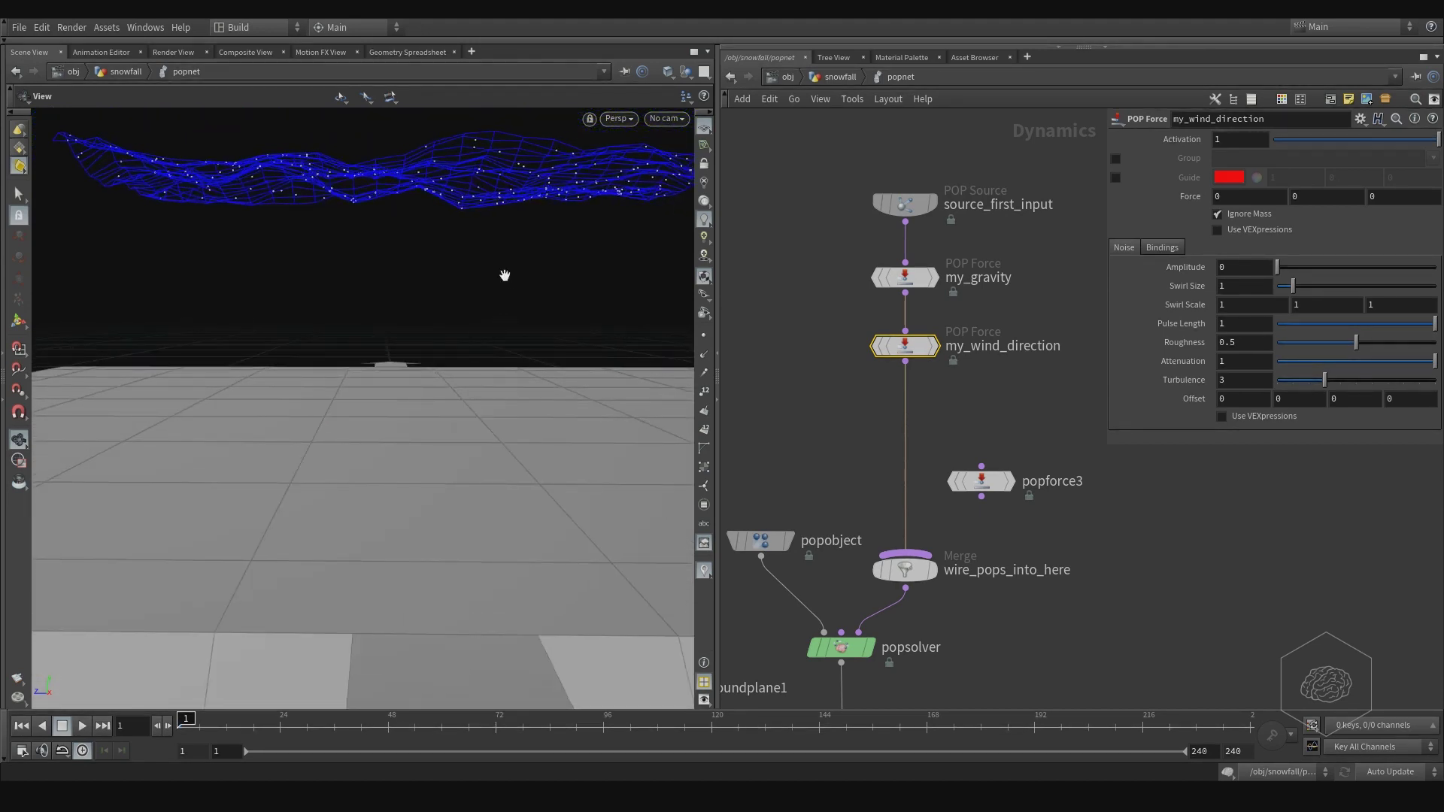
left_click_drag(505, 275, 506, 350, "alt")
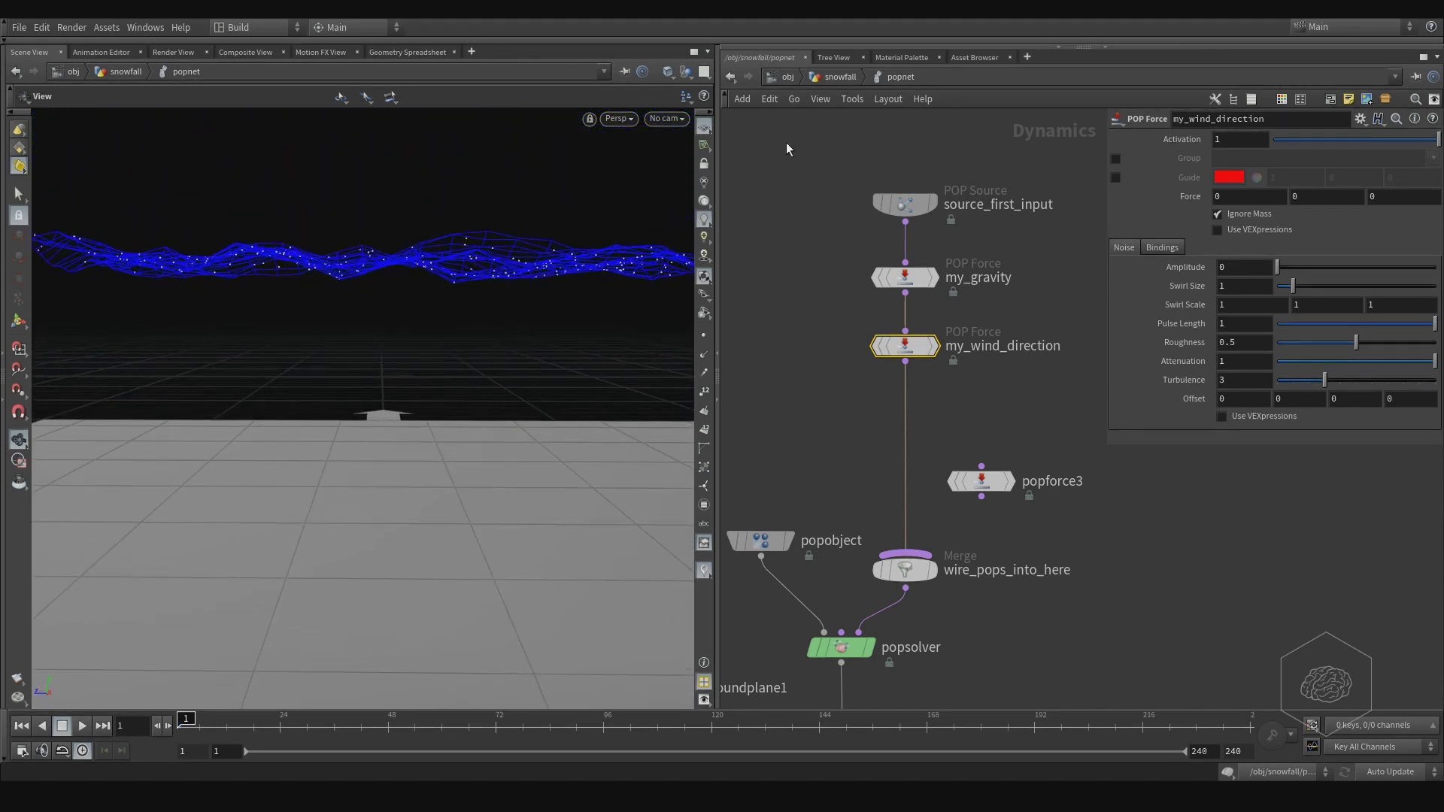
left_click(841, 77)
left_click(944, 411)
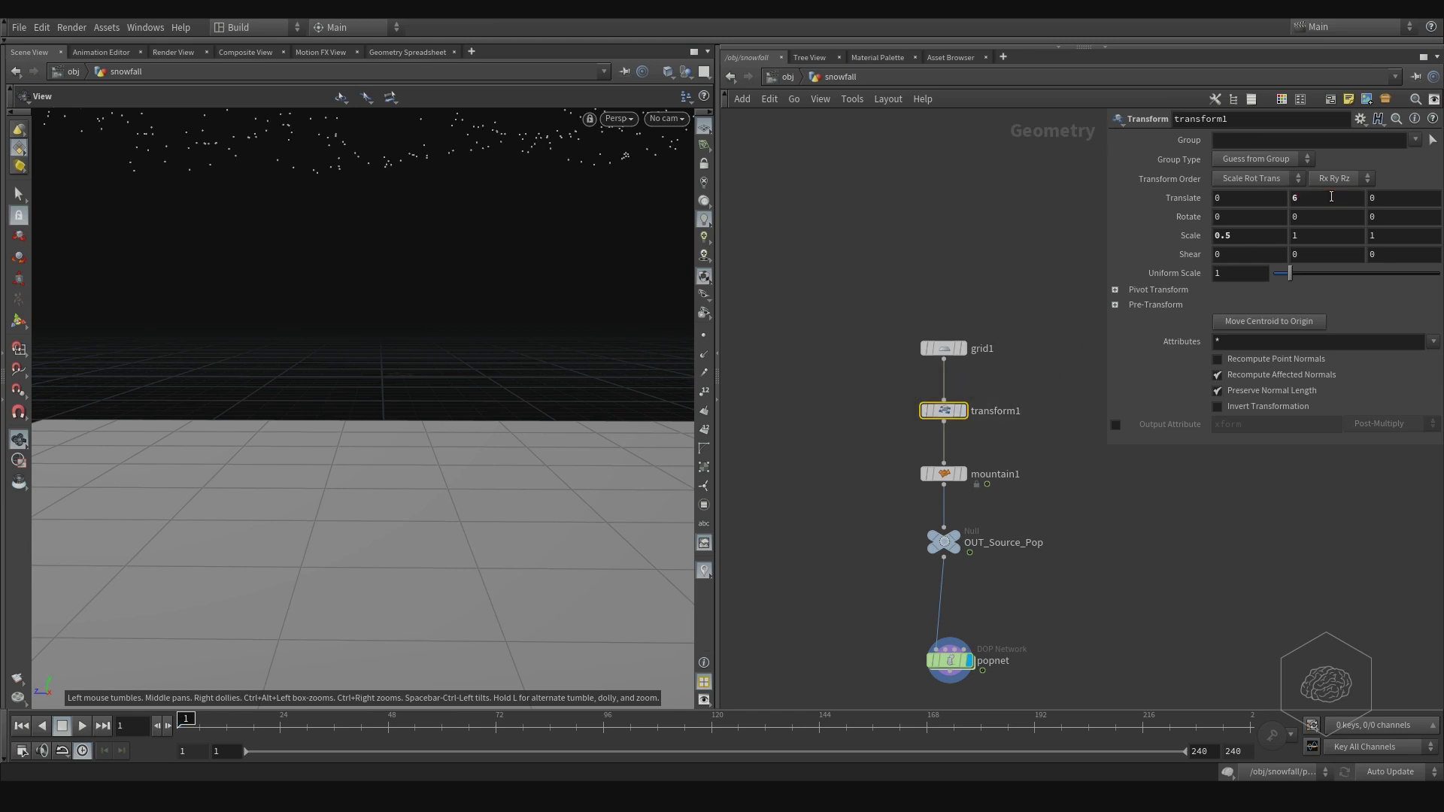
left_click_drag(506, 347, 554, 342)
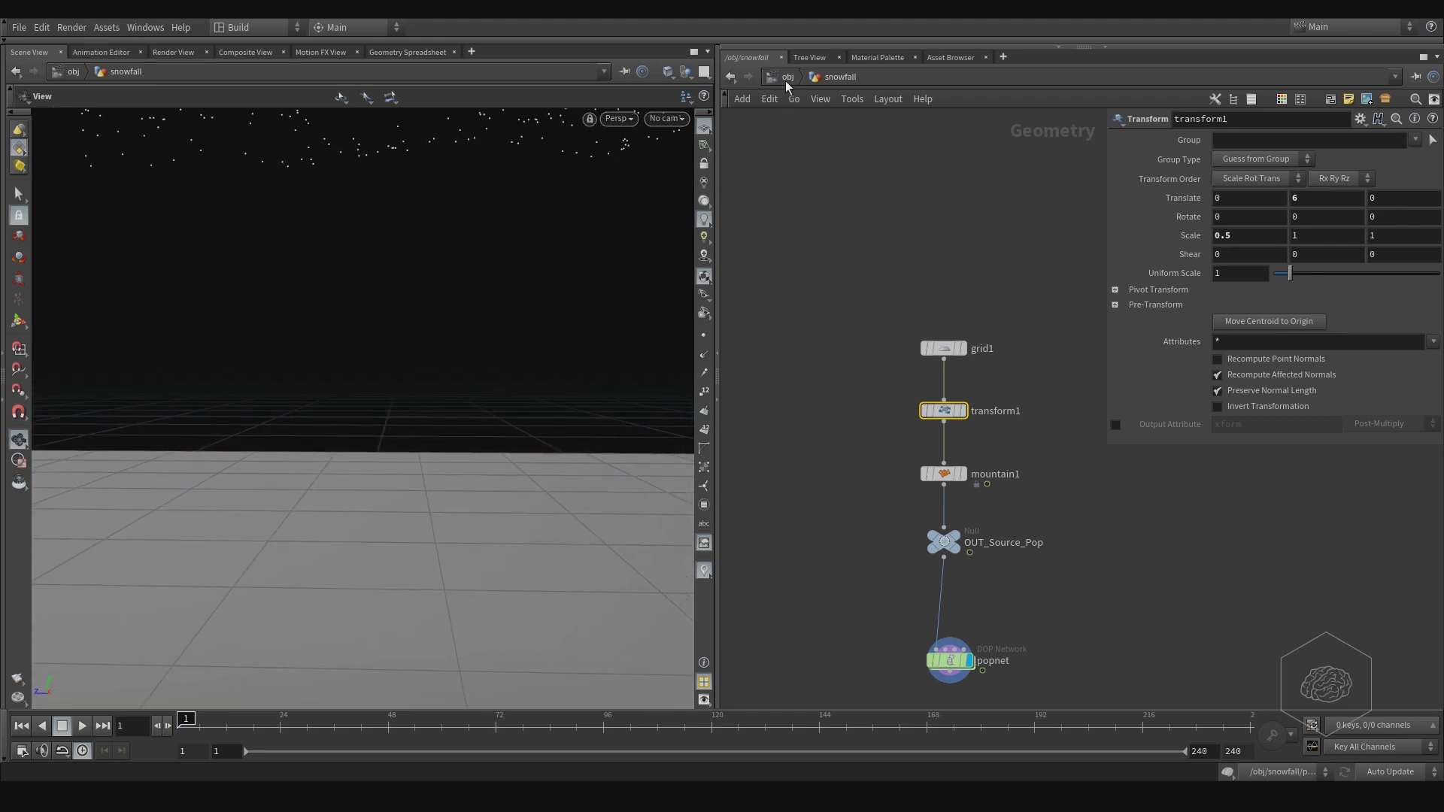
left_click(105, 38)
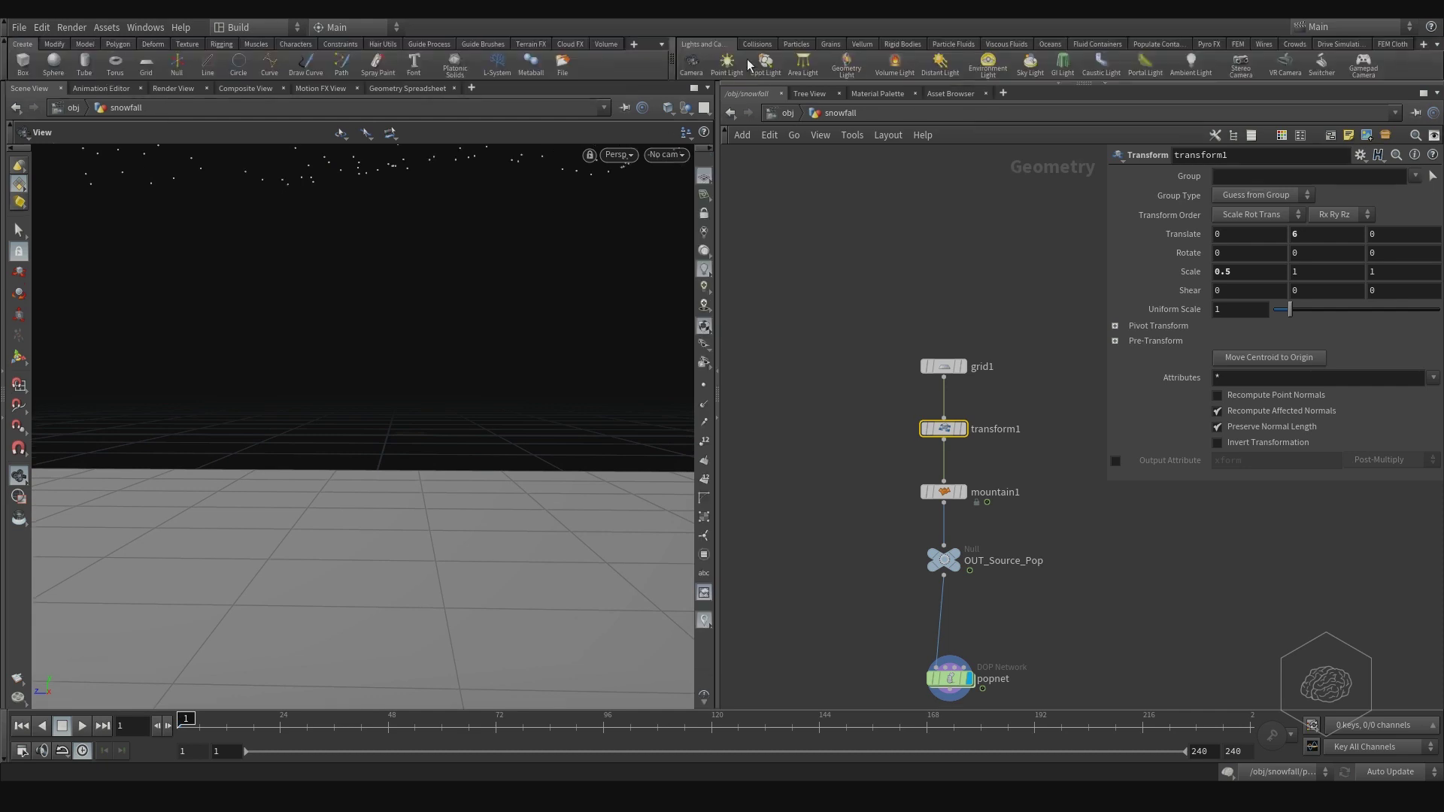
left_click(692, 64, "ctrl")
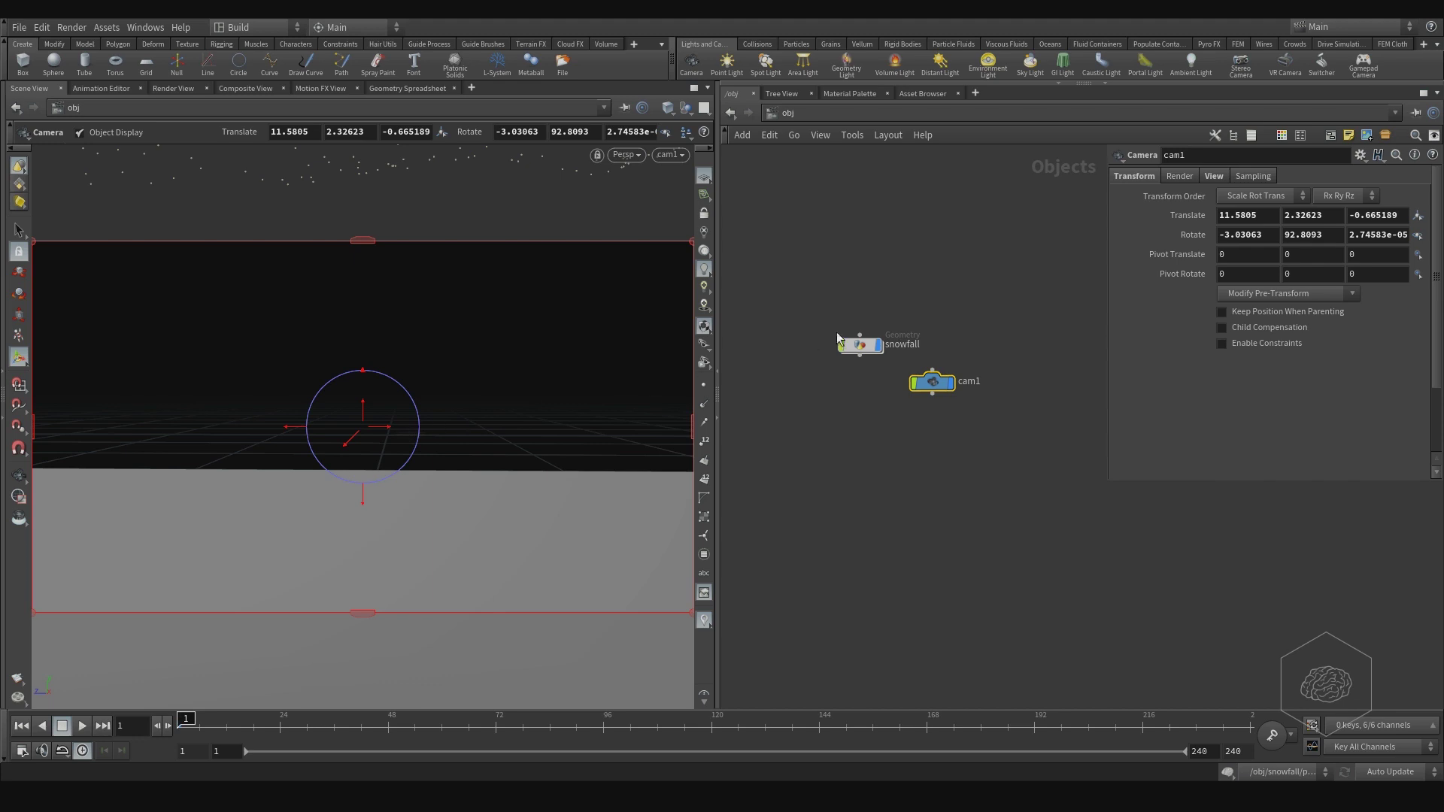
Step: Lock cam1 to the view, raise its framing slightly, and place its node beneath the snowfall node
left_click(704, 214)
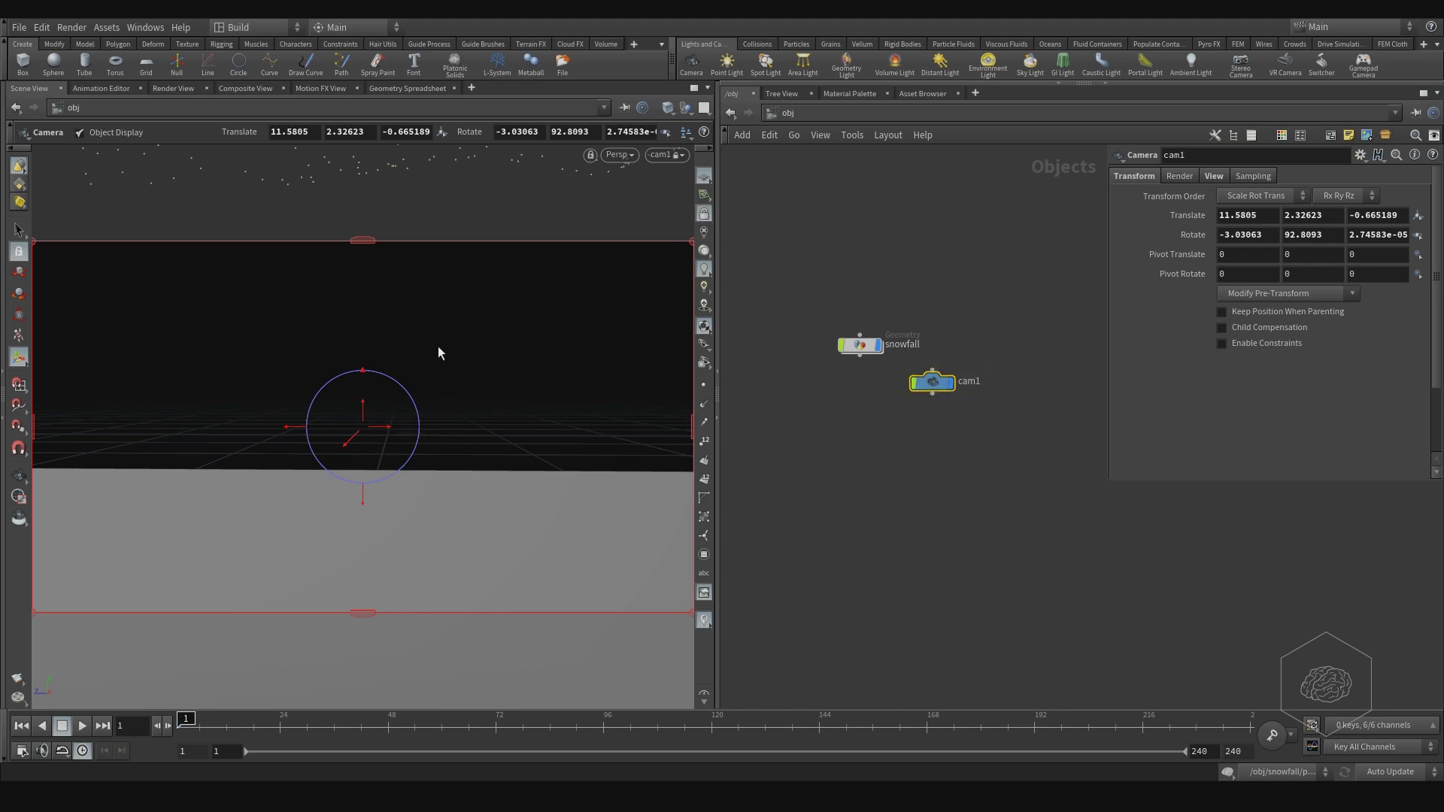
key("Escape")
middle_click_drag(434, 358, 448, 345)
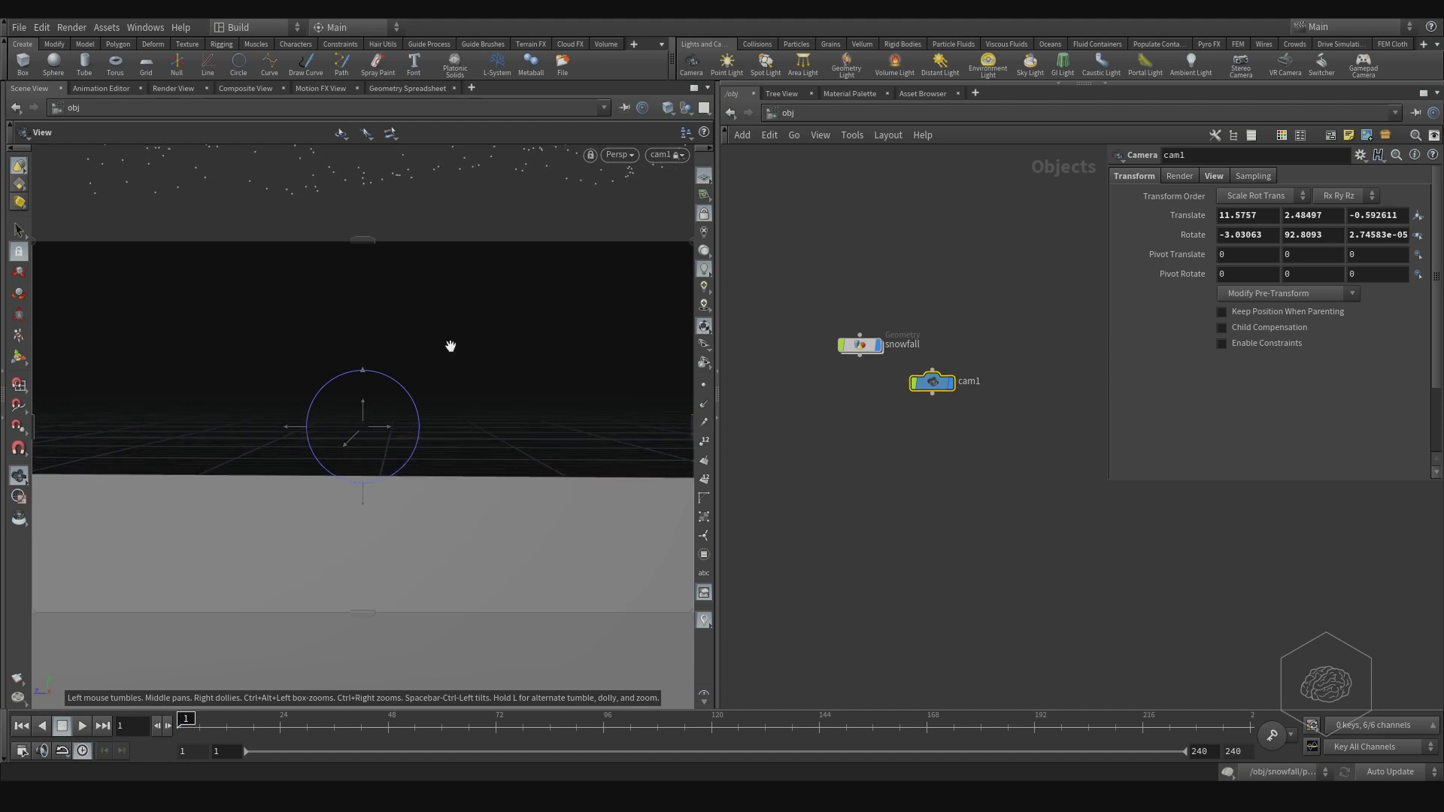
key("Return")
left_click_drag(938, 383, 865, 406)
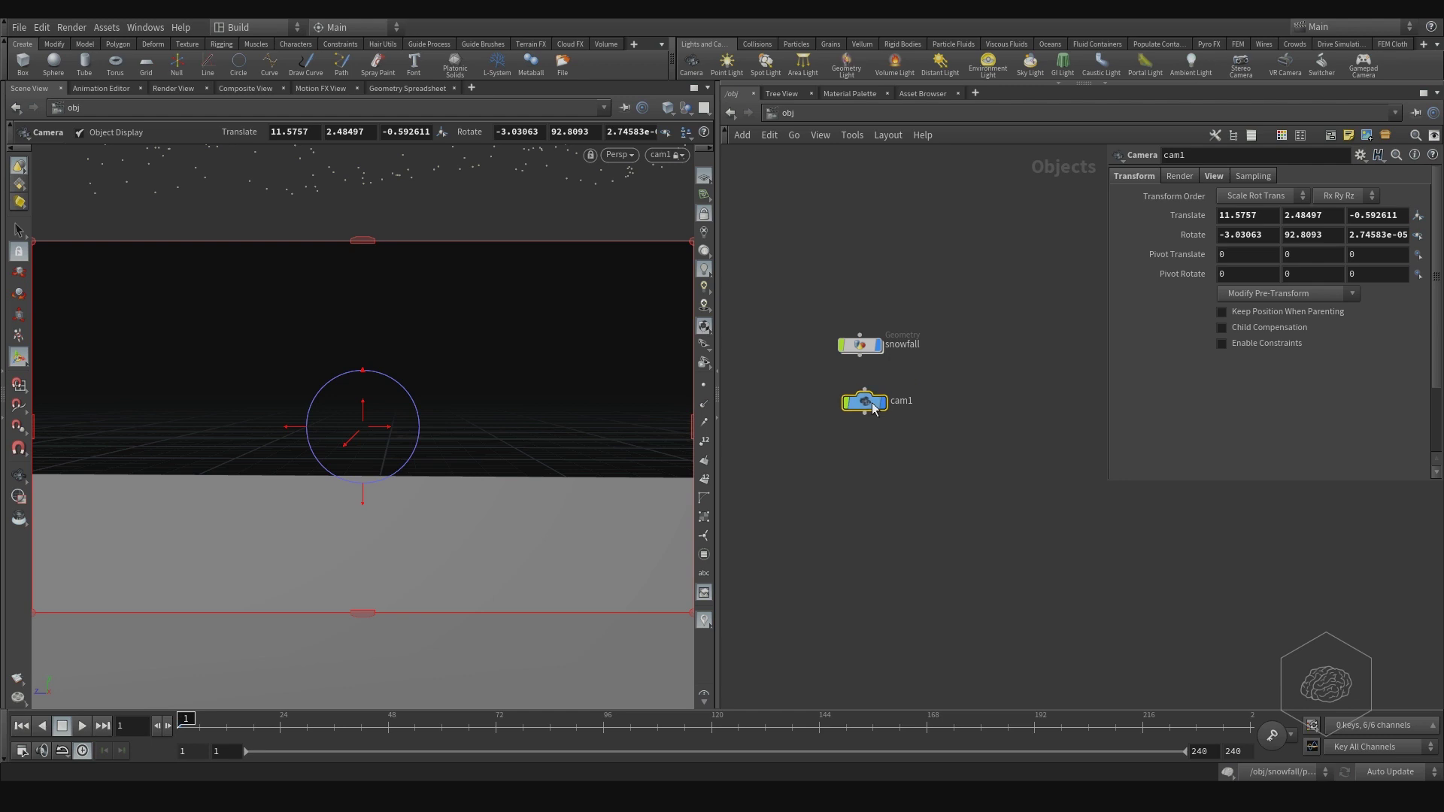
left_click(668, 155)
left_click(845, 271)
Step: Set the Z force of my_wind_direction inside popnet to 1 and play the simulation
double_click(859, 345)
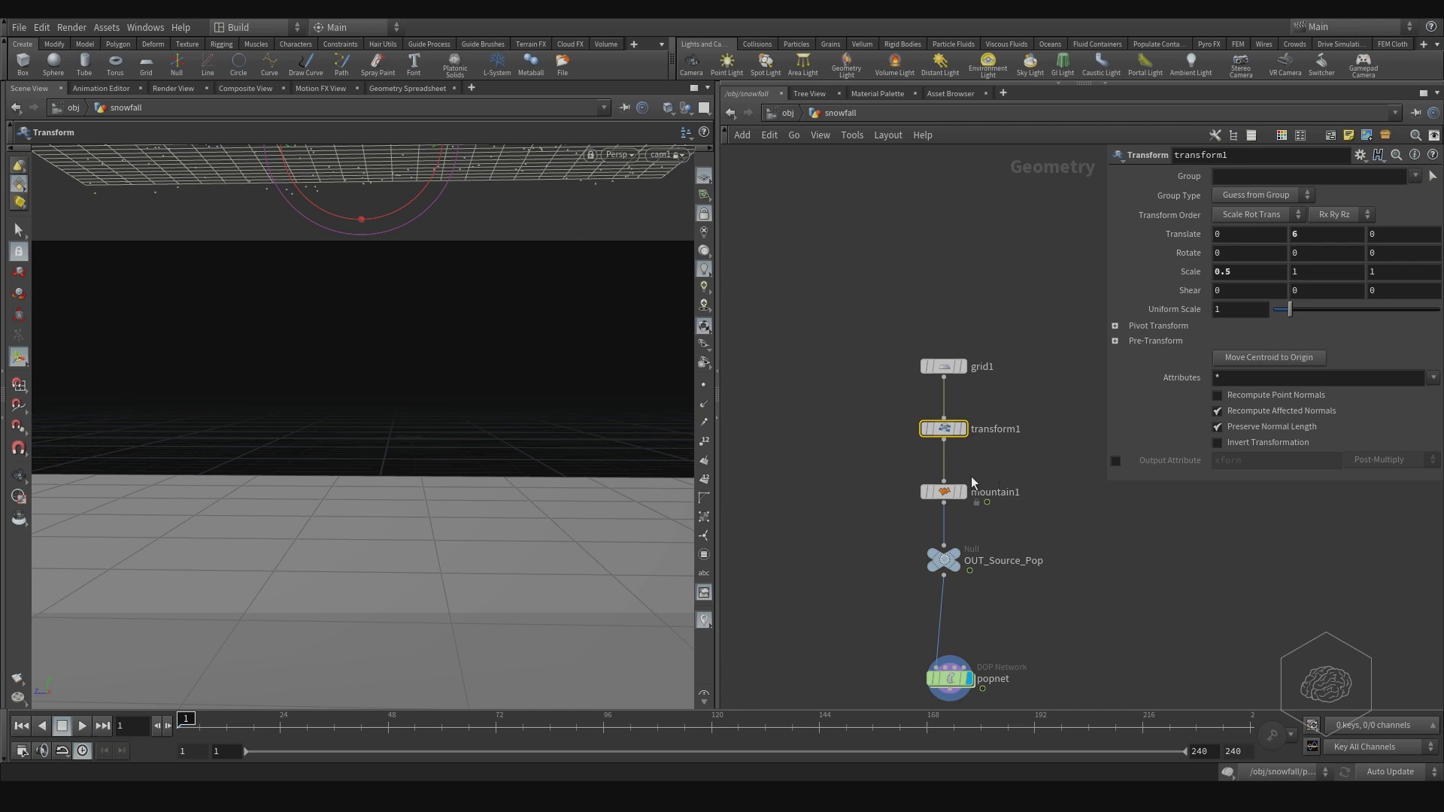
left_click(865, 476)
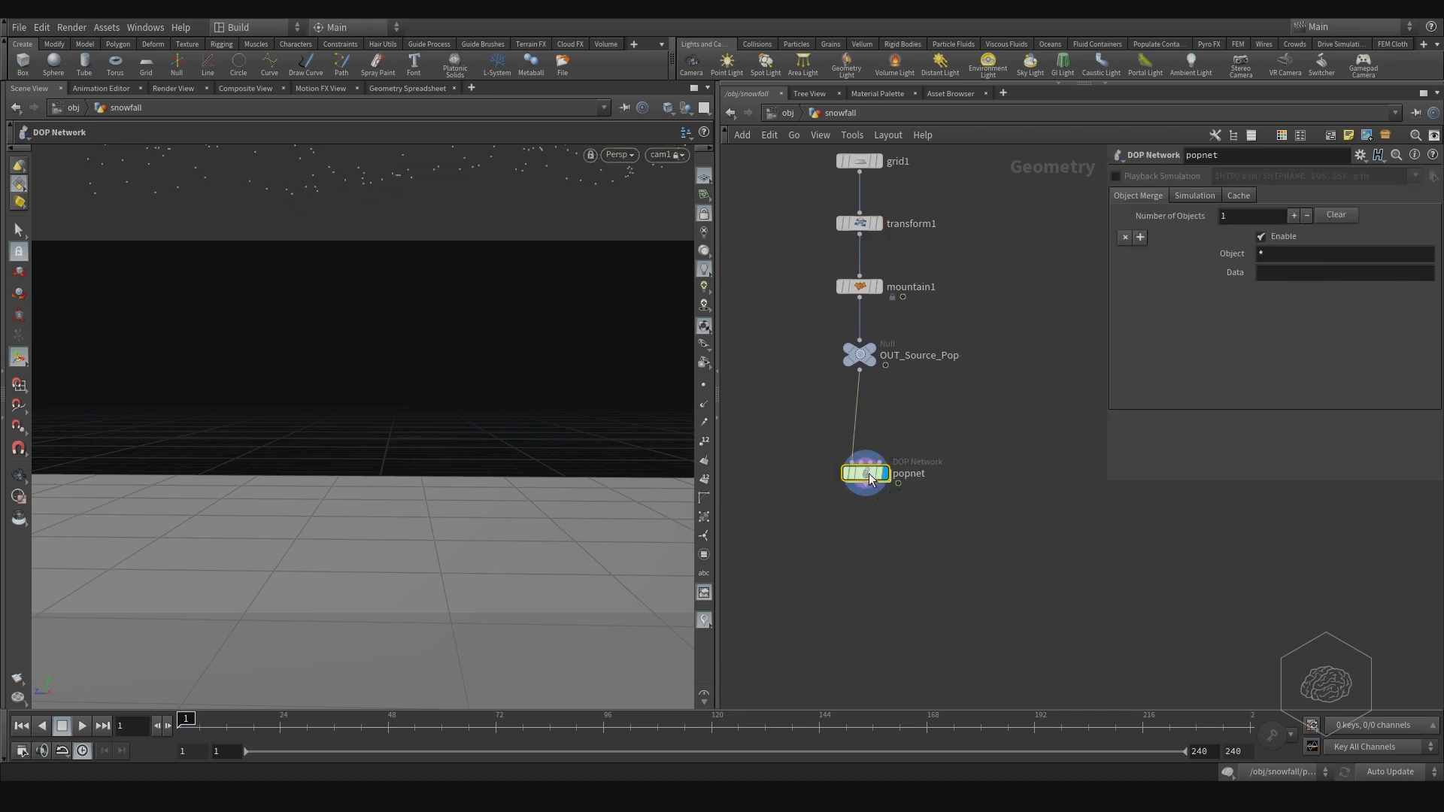
double_click(867, 476)
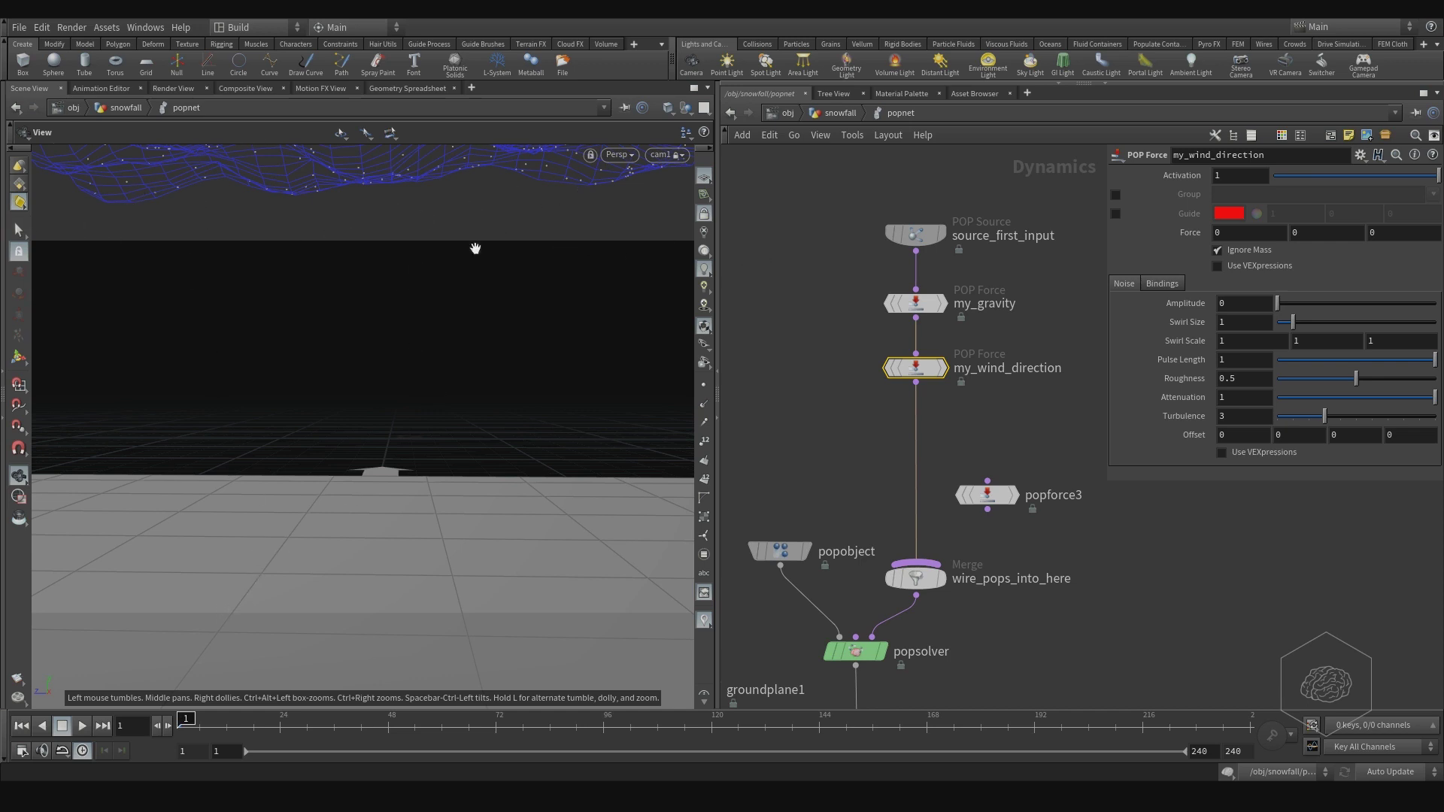
middle_click_drag(920, 407, 865, 398)
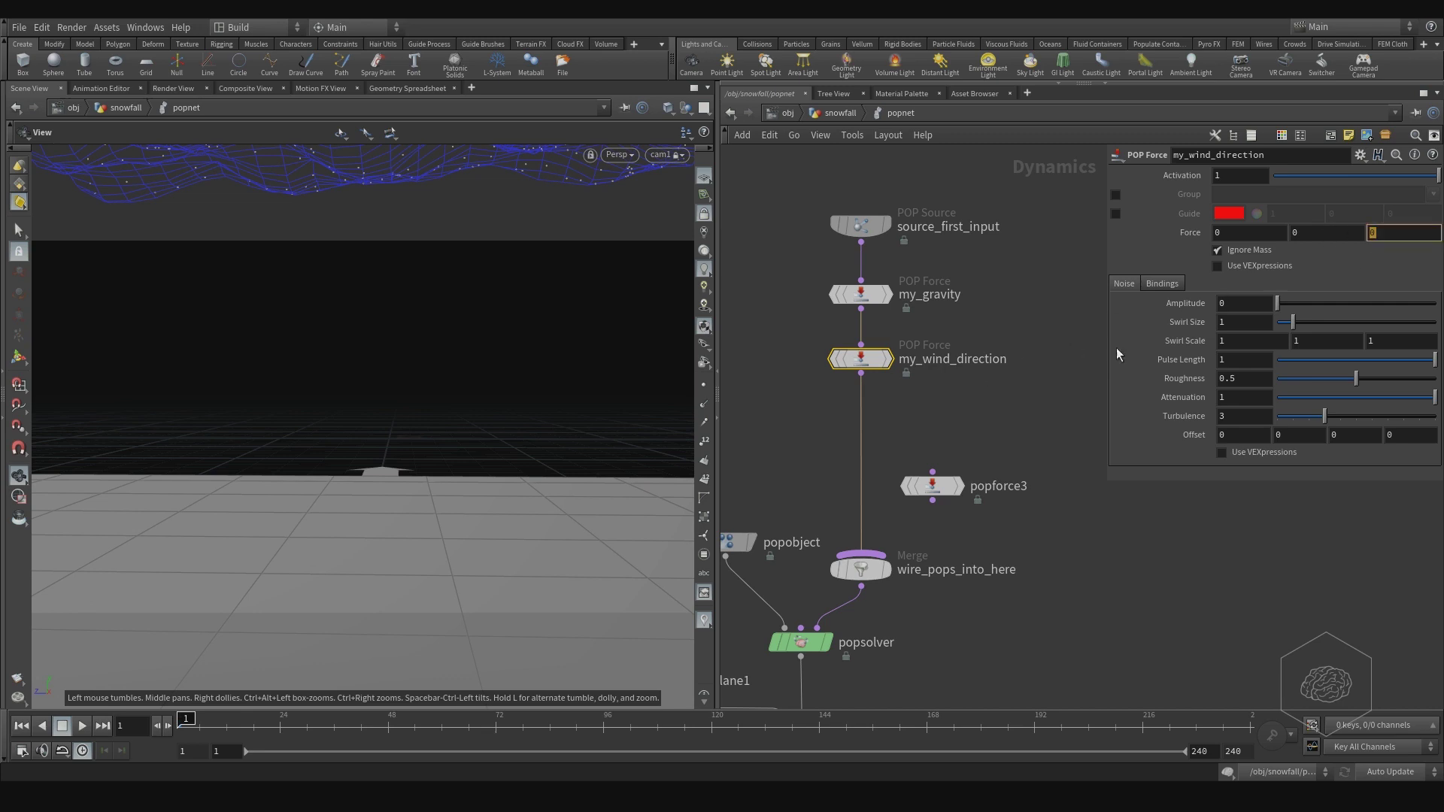
key("Return")
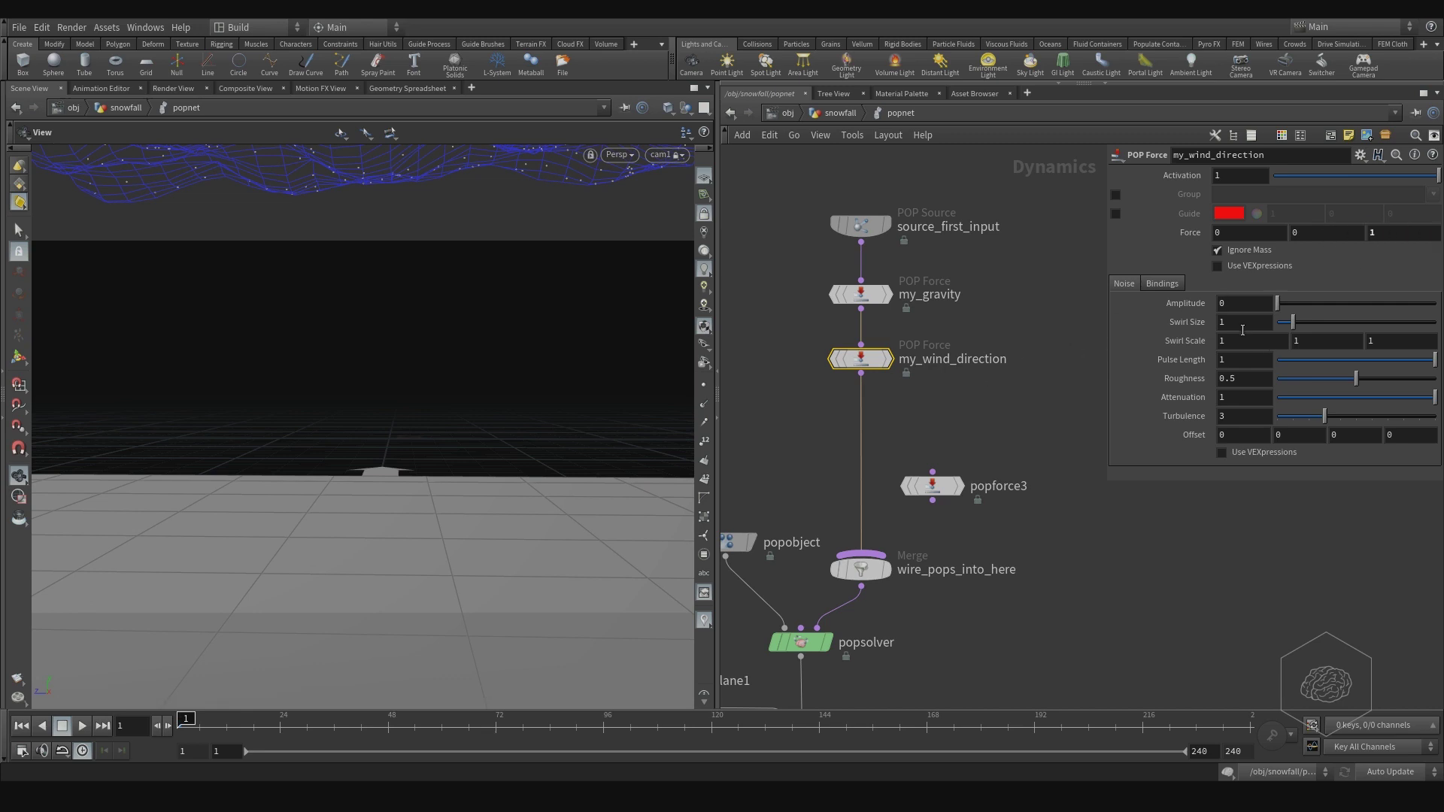
left_click(82, 726)
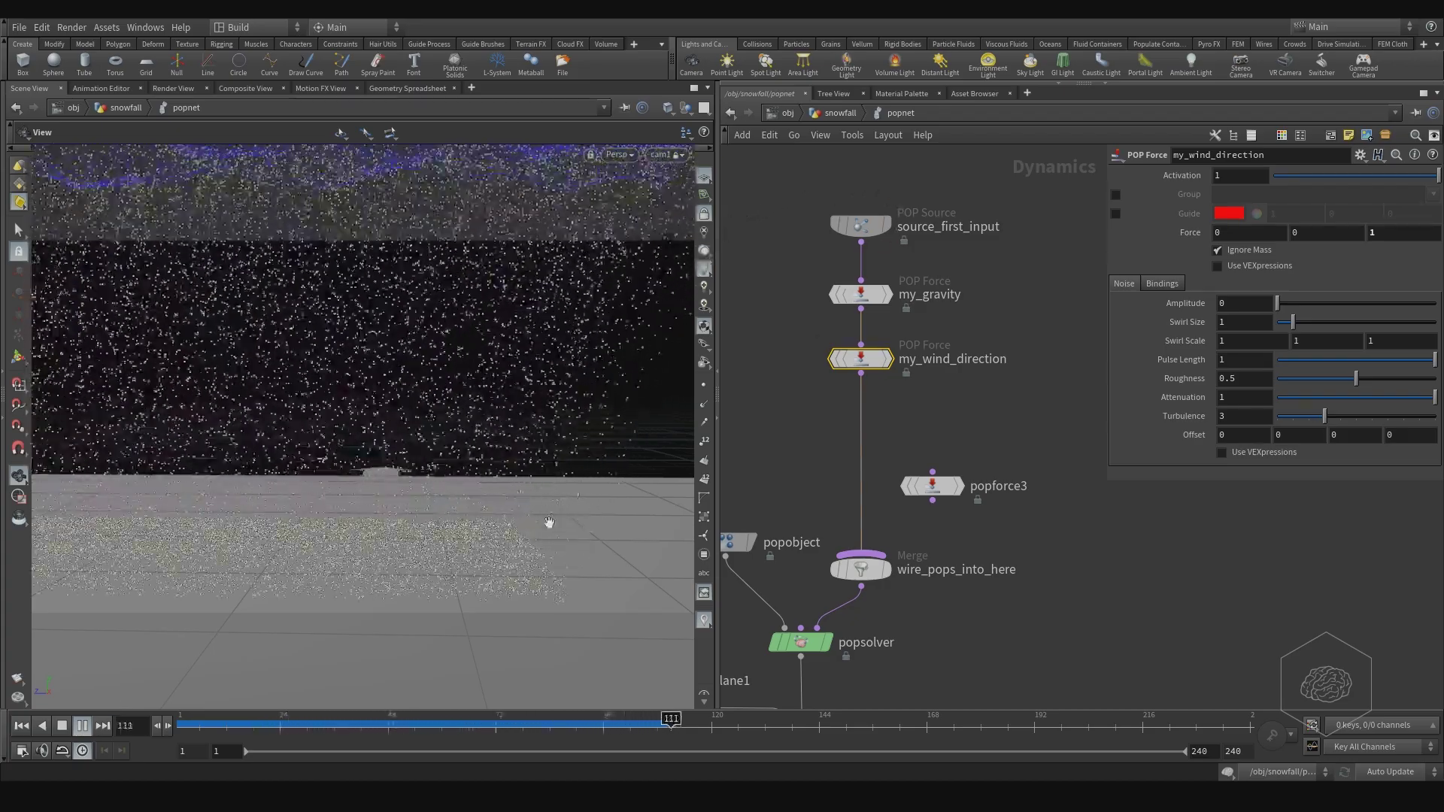
Step: Set the Z translate of transform1 in the snowfall network to -1
key("u")
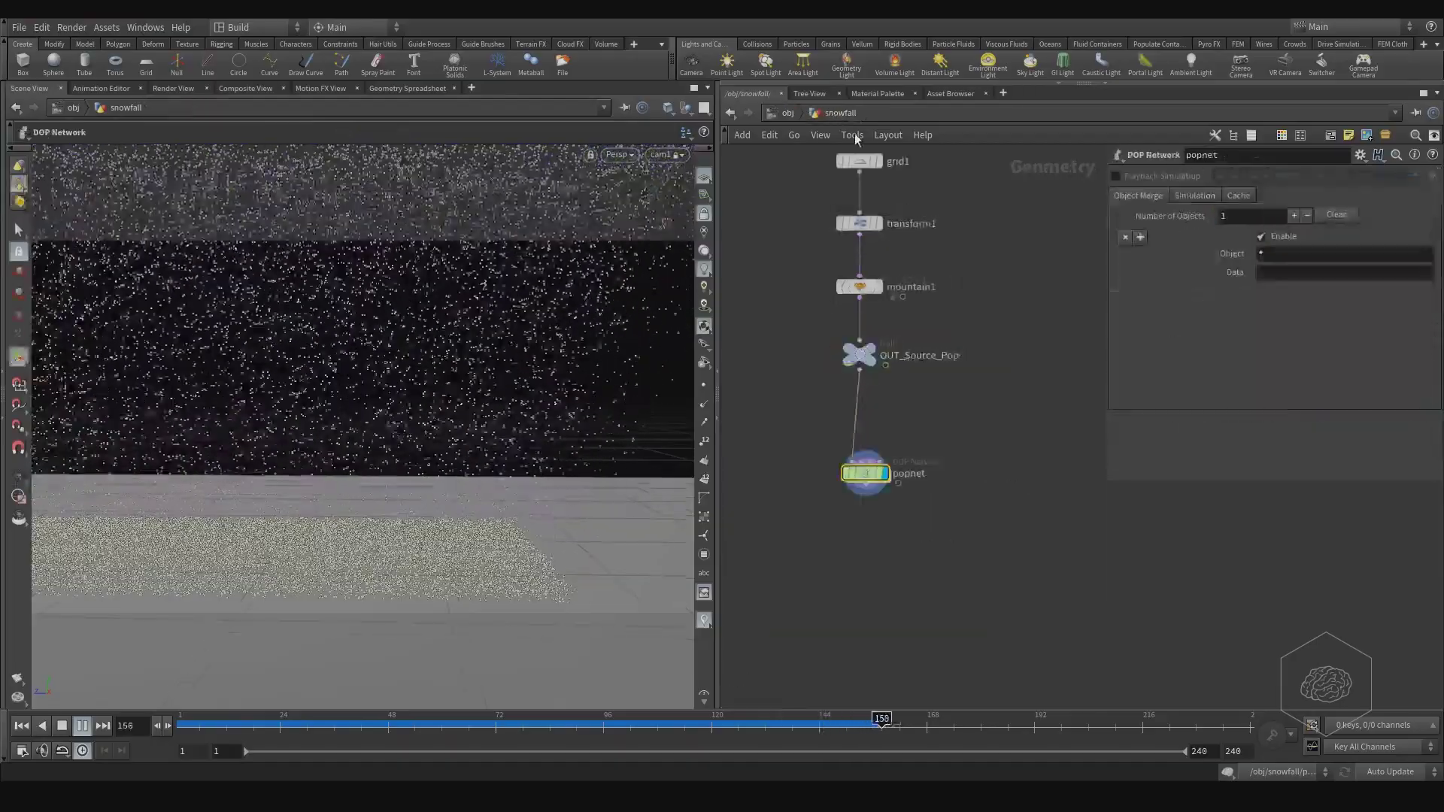
left_click(902, 303)
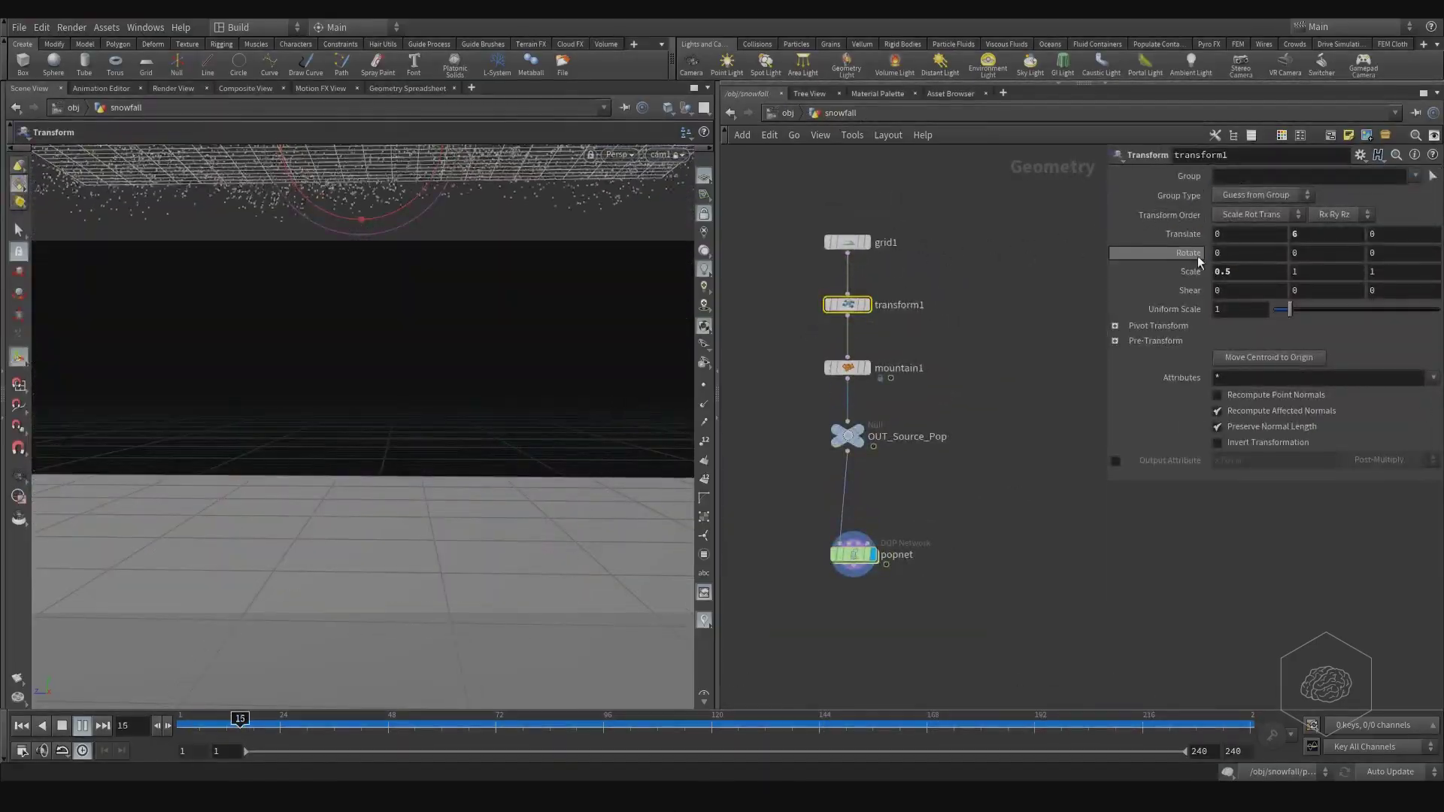
left_click(1390, 232)
type("-1")
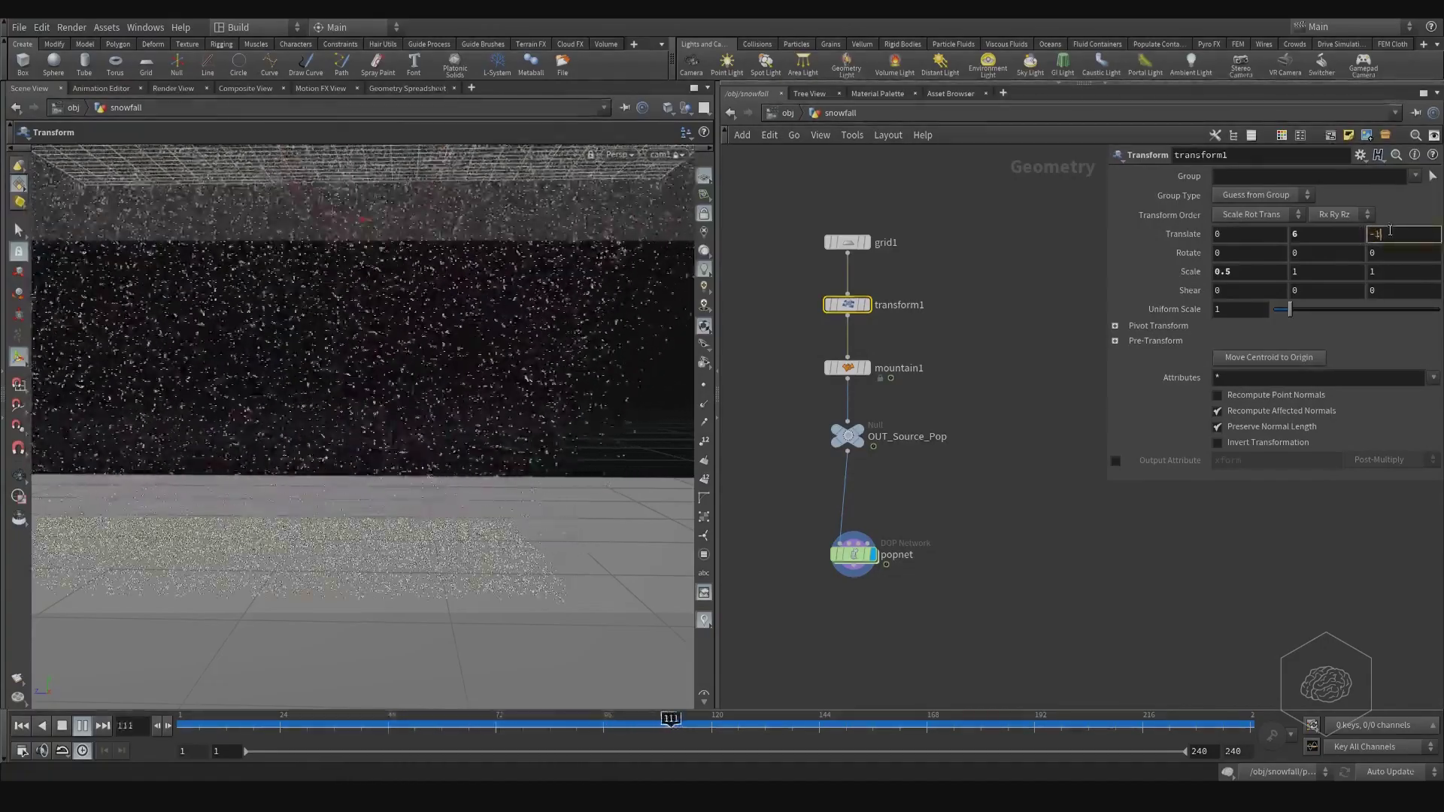
key("Return")
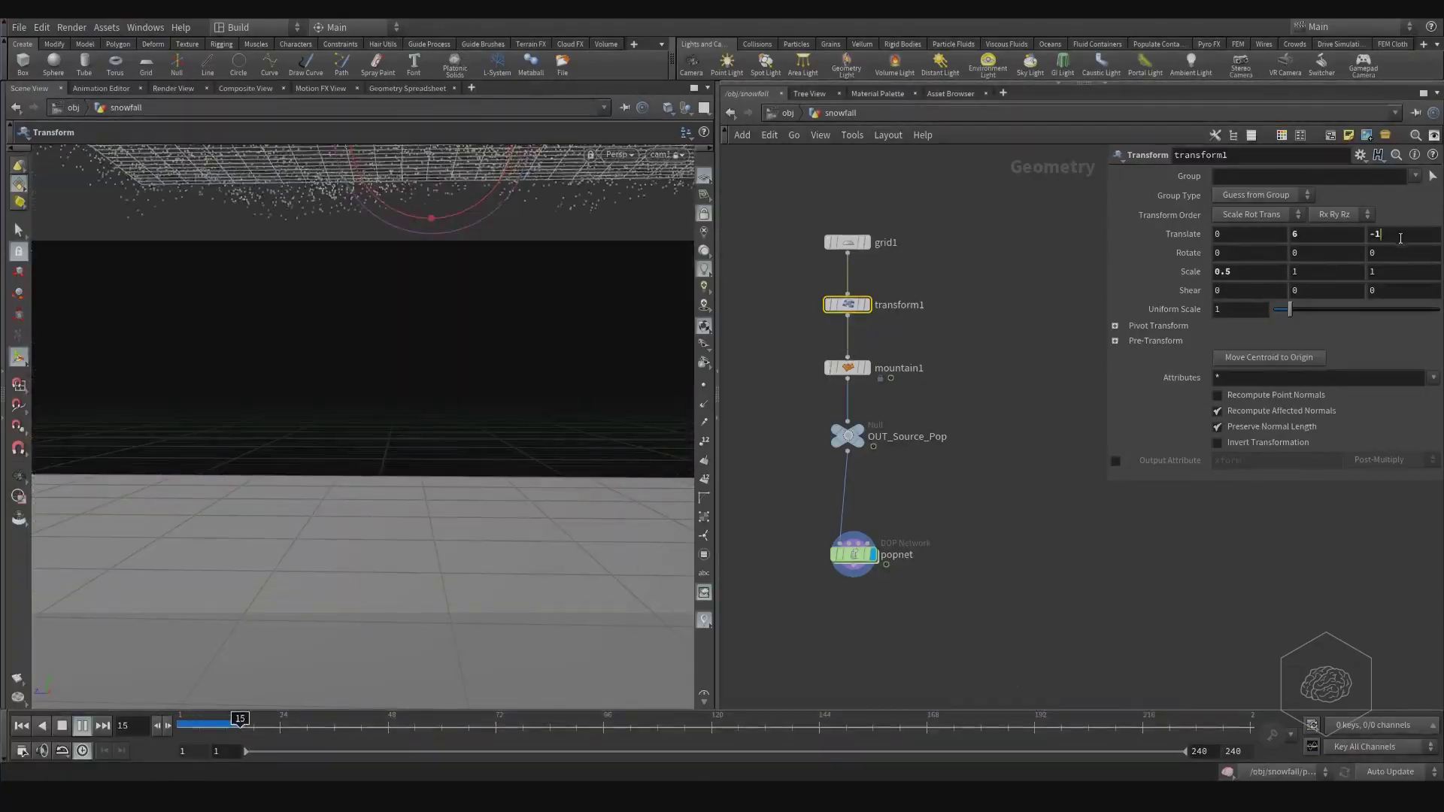
Step: Set transform1's Z translate to -2 and stop the simulation after previewing it
left_click(1404, 235)
type("-2")
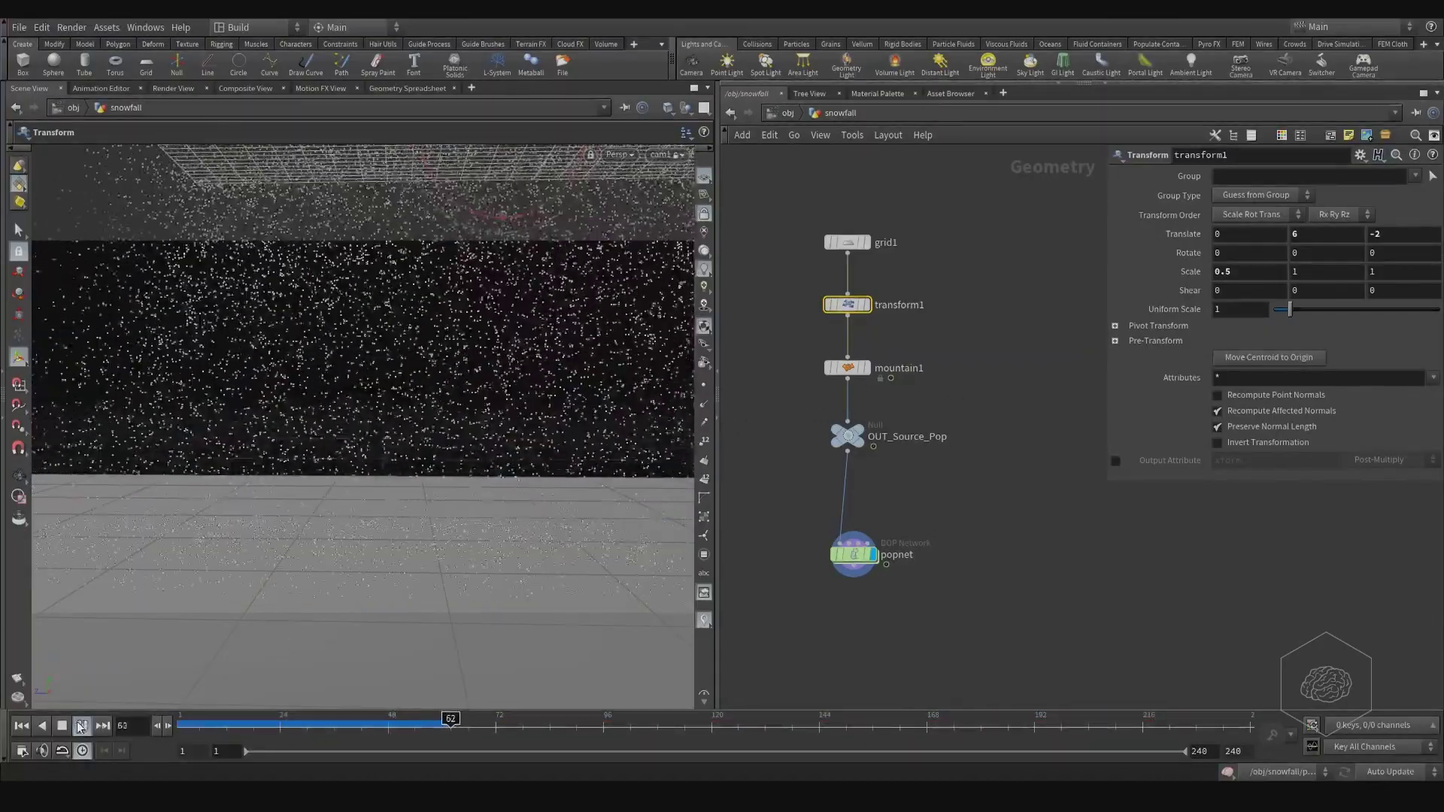
key("Escape")
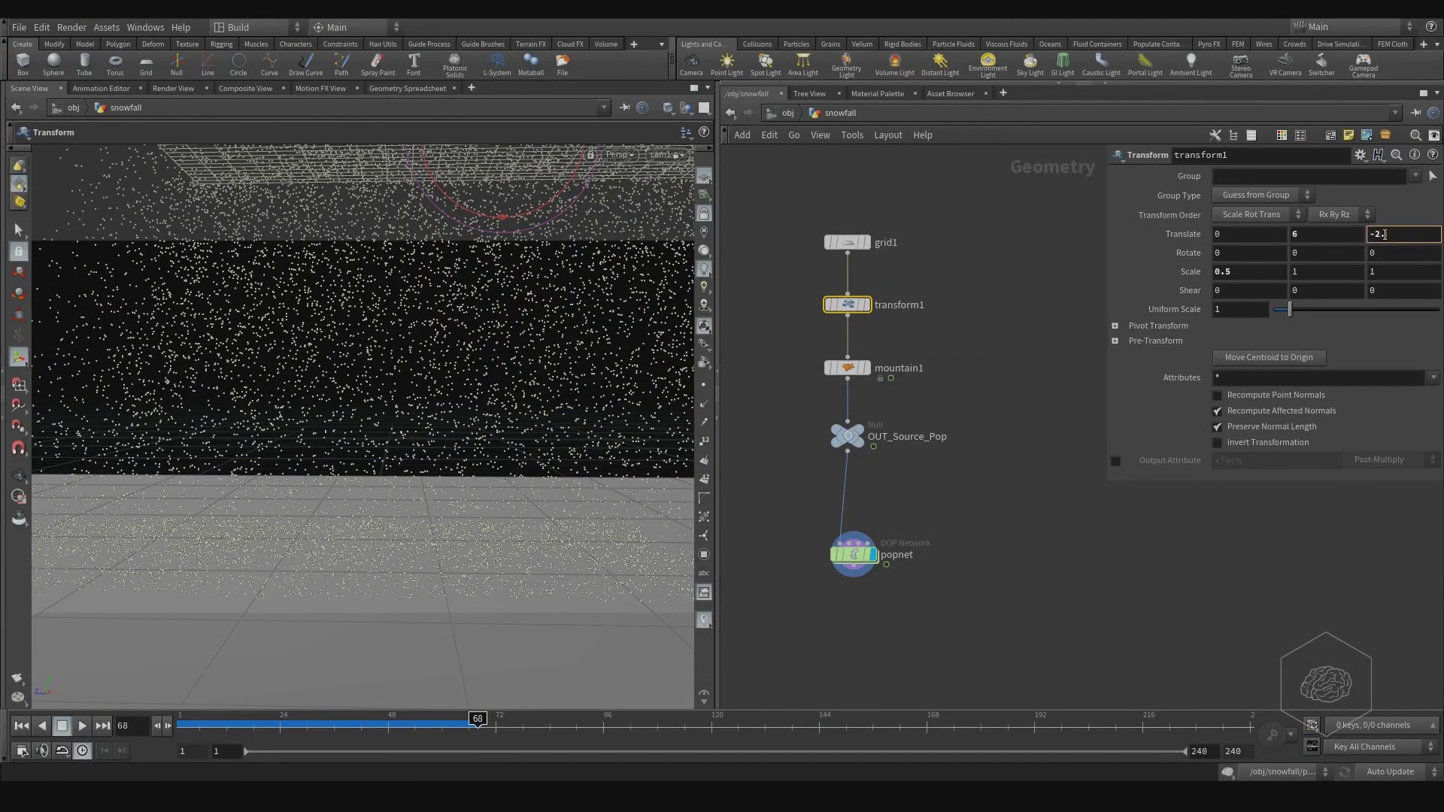
Step: Set transform1's Z translate to -2.5 and replay the simulation from the first frame
key("Return")
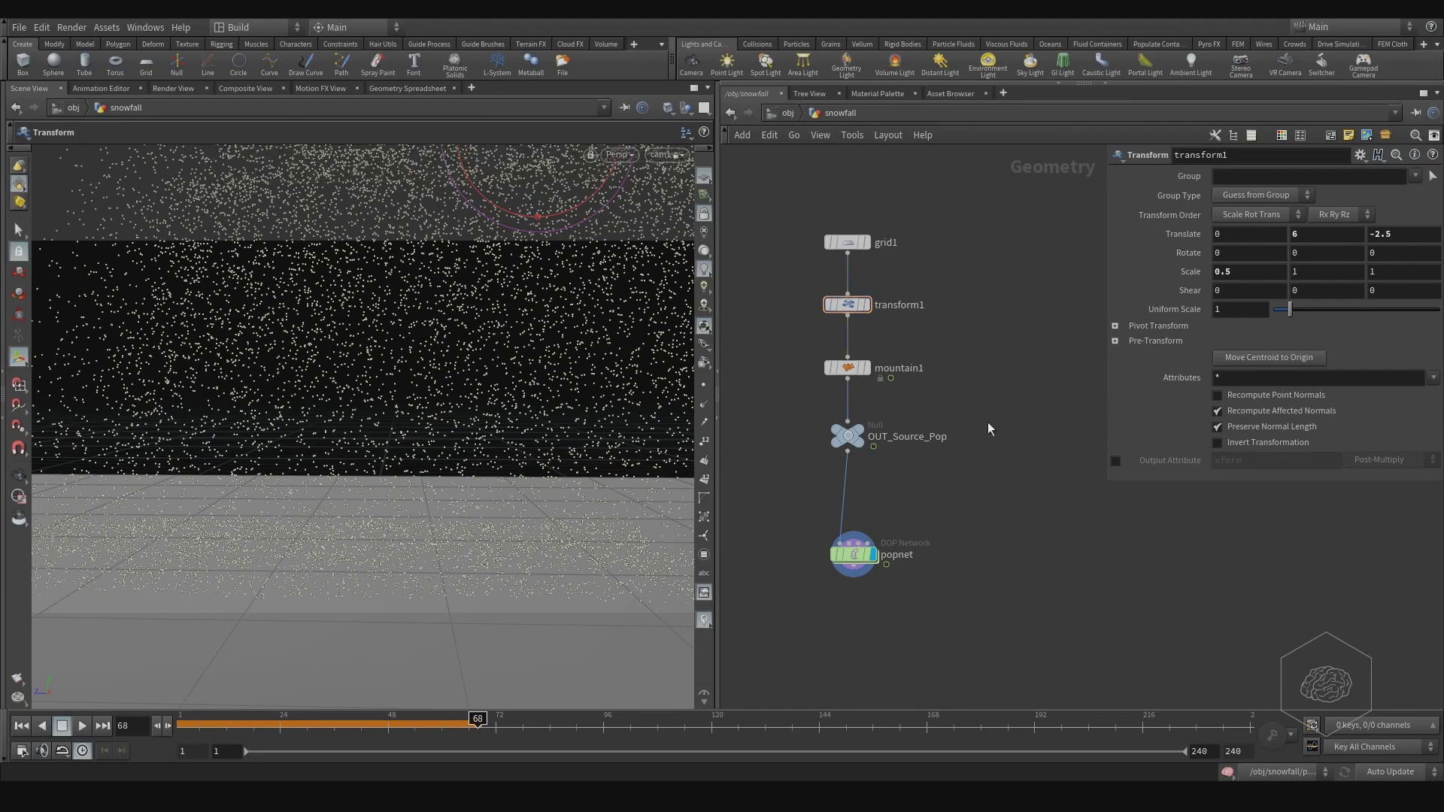
left_click_drag(280, 726, 108, 707)
left_click(81, 725)
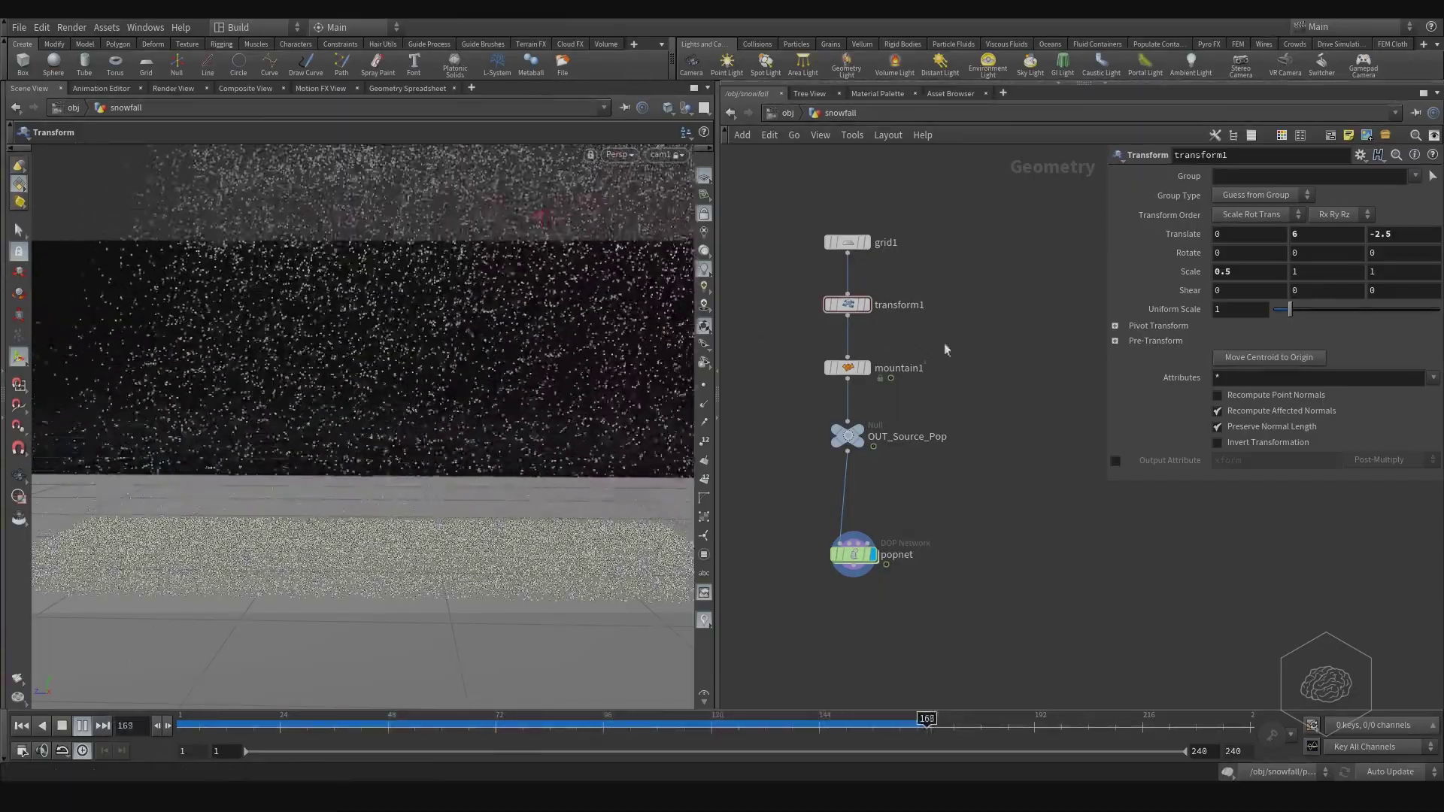
Step: Set the noise amplitude of my_wind_direction inside popnet to 1 and replay the simulation from frame 1
middle_click_drag(949, 352, 994, 263)
left_click(858, 539)
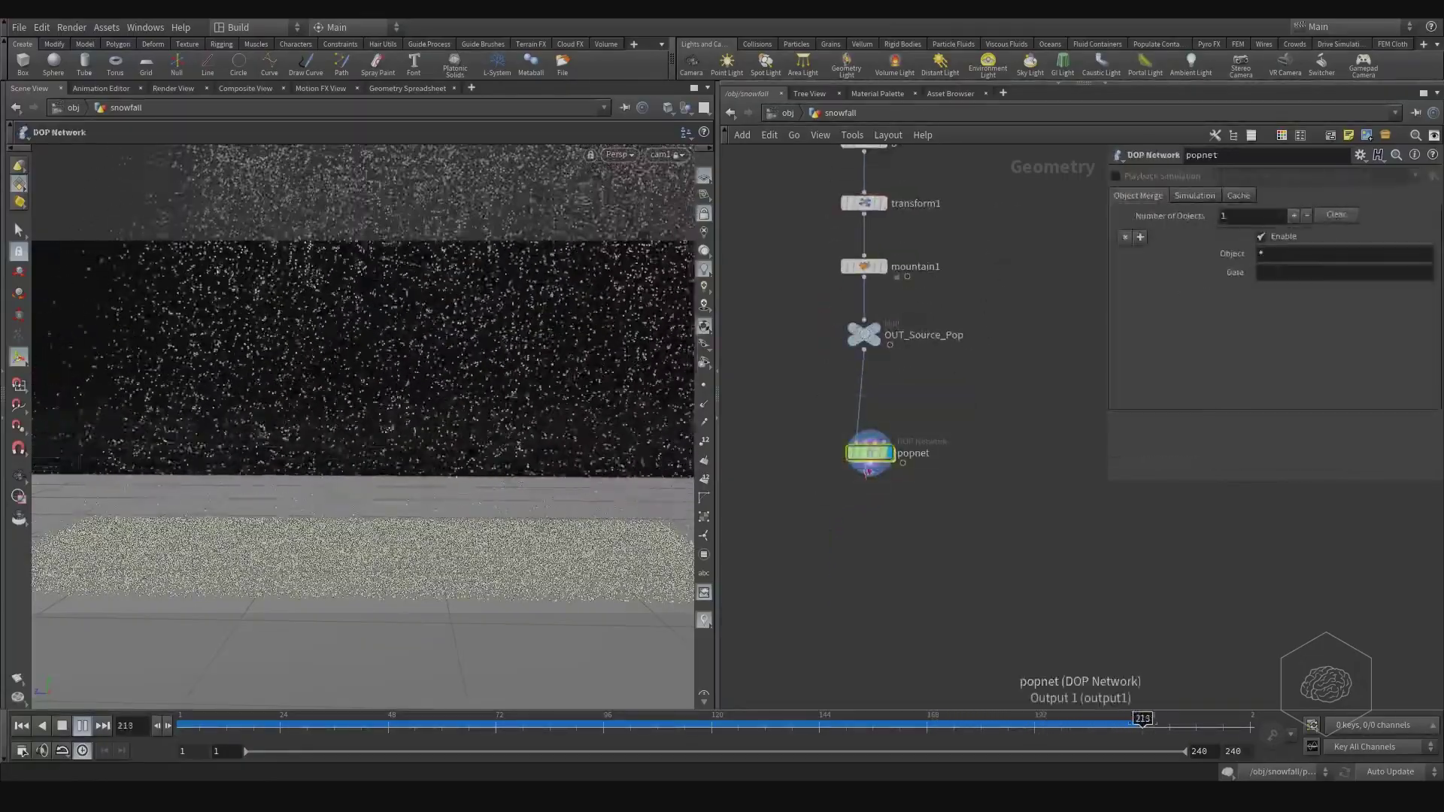
double_click(870, 453)
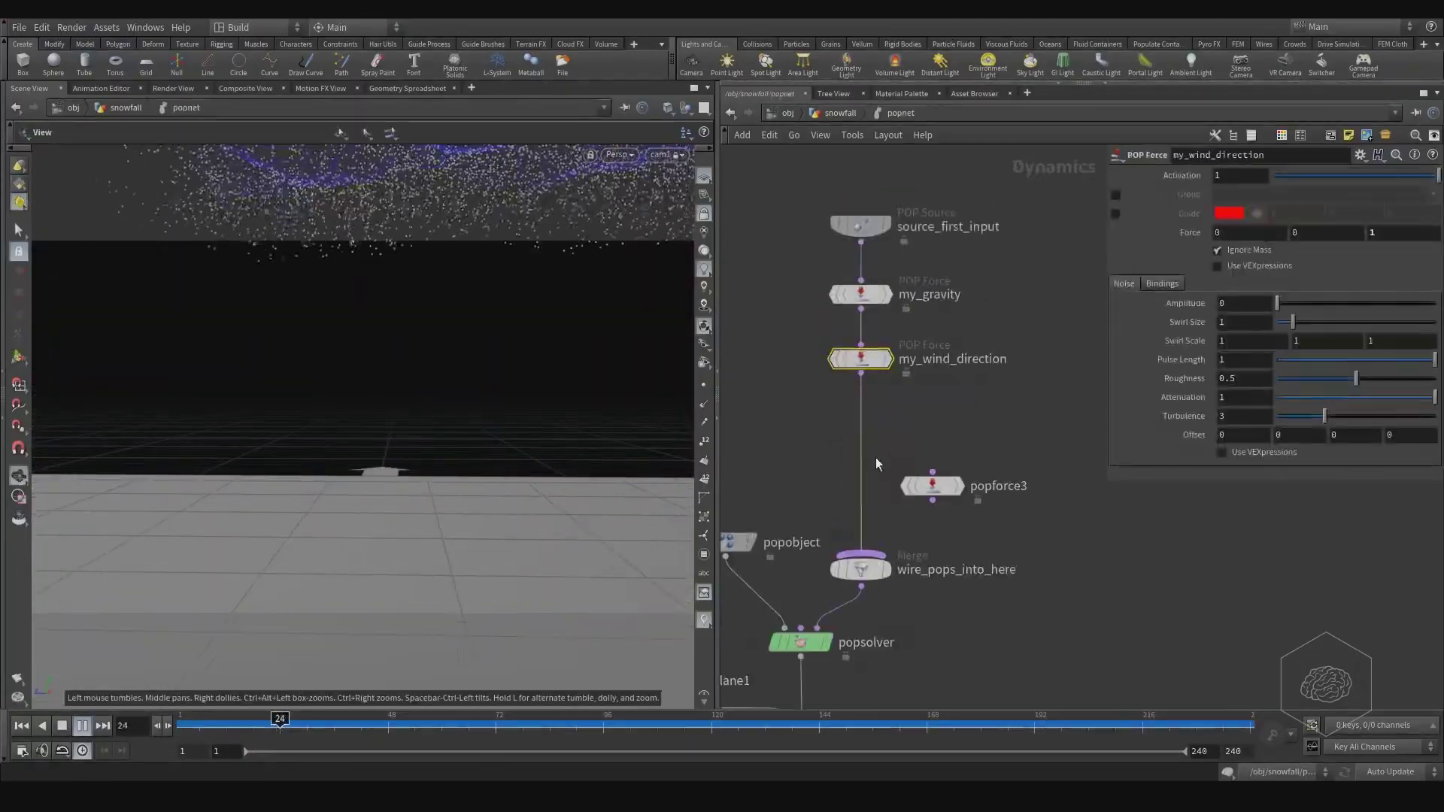
mouse_move(962, 425)
middle_mouse_down()
mouse_move(962, 384)
mouse_move(957, 412)
middle_mouse_up()
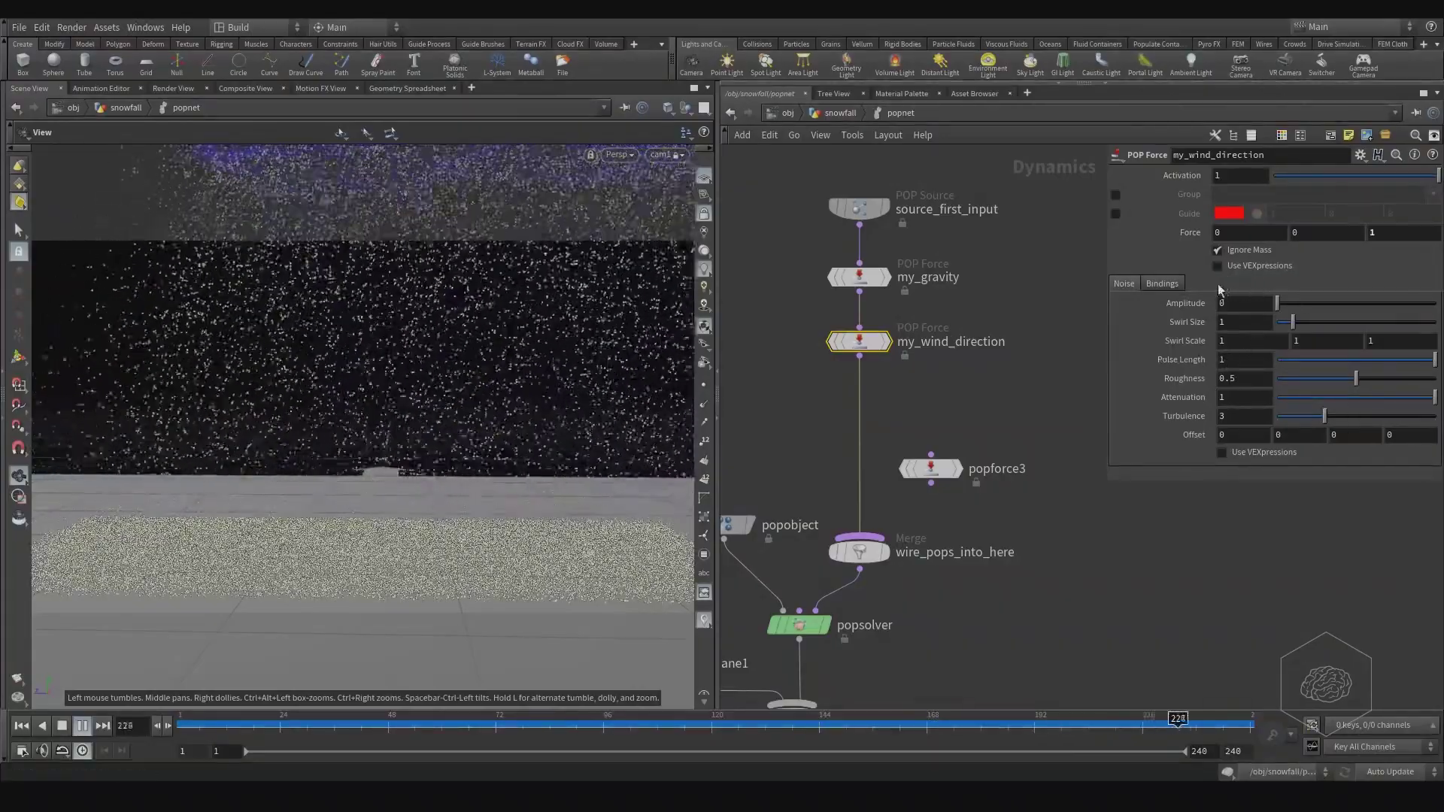
left_click(1297, 300)
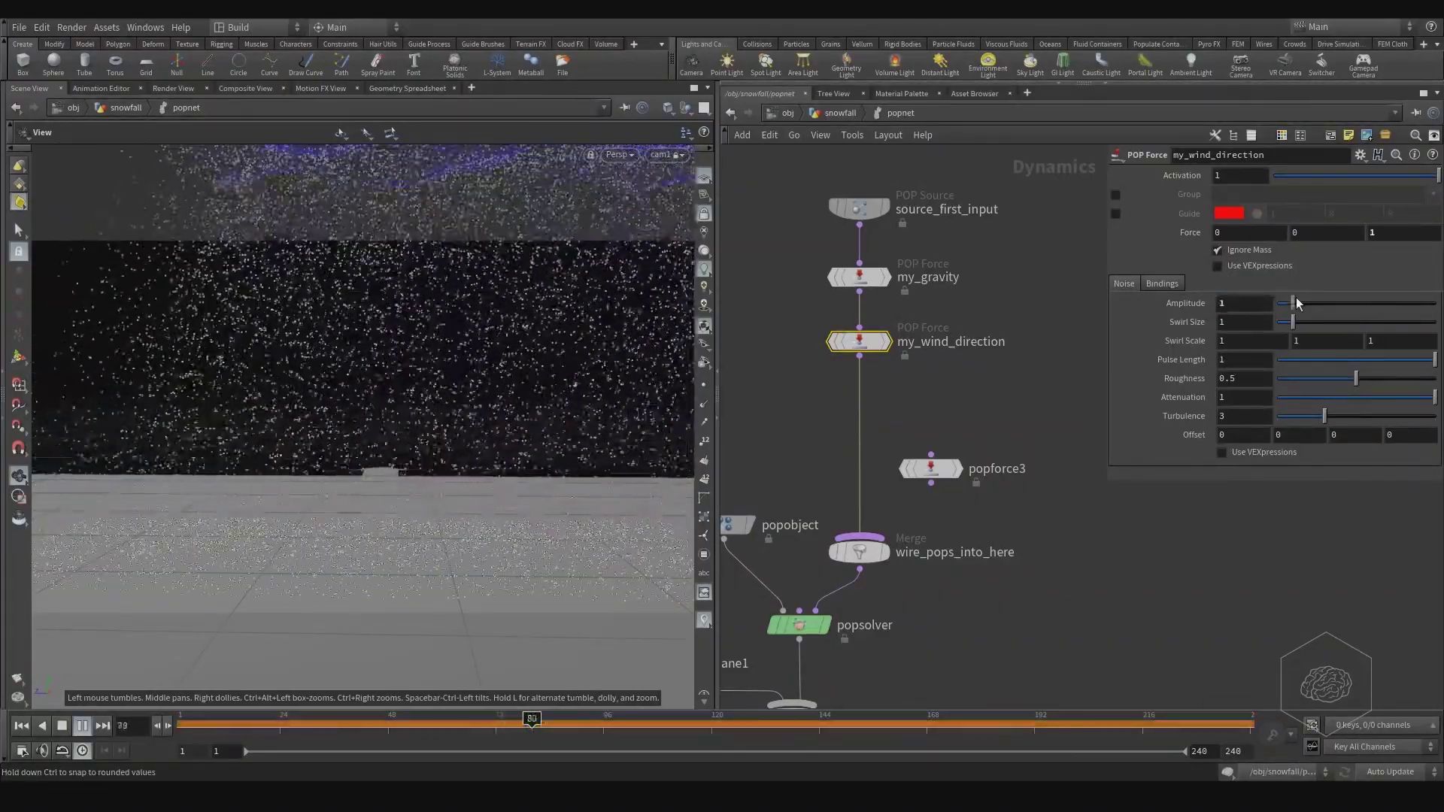
left_click(62, 726)
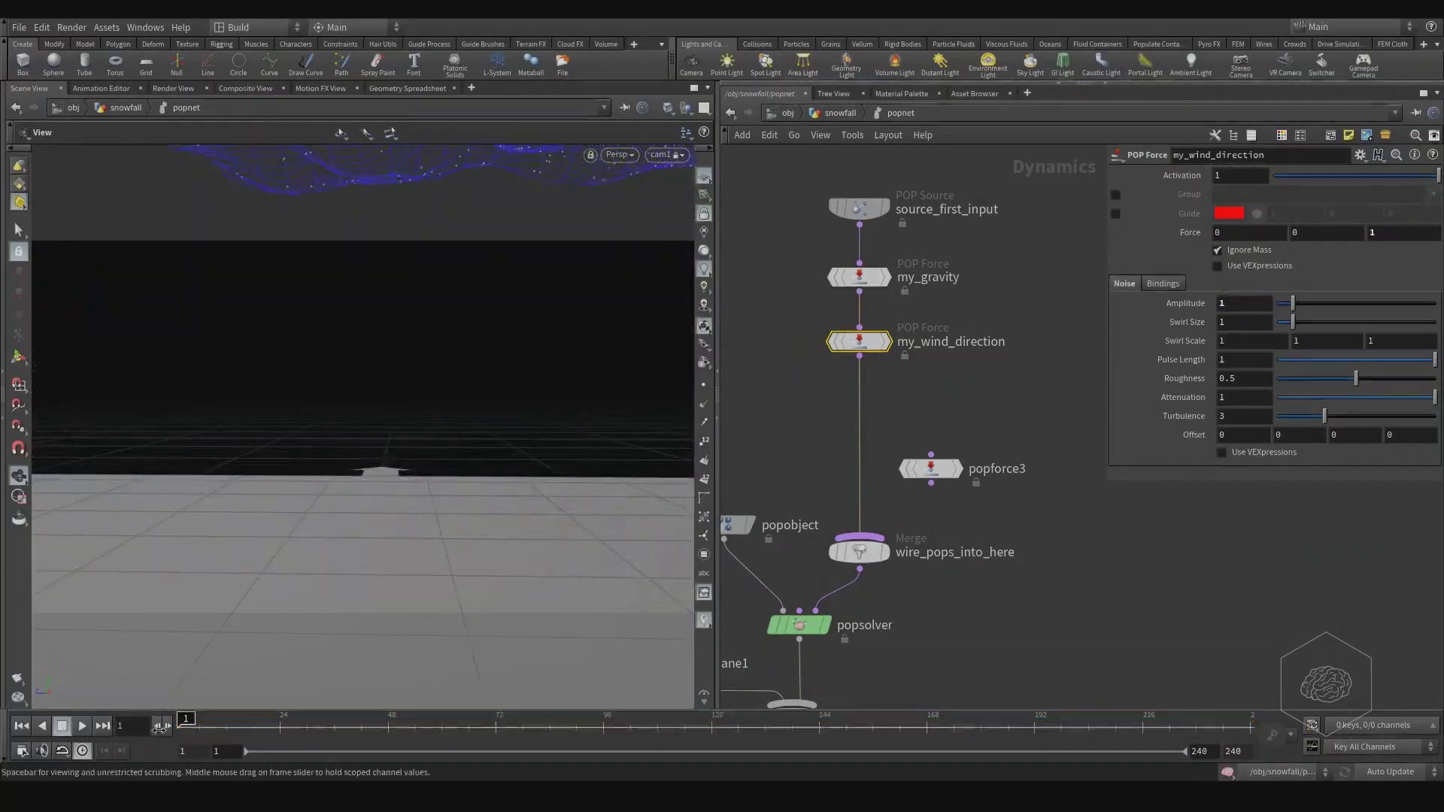
left_click(88, 727)
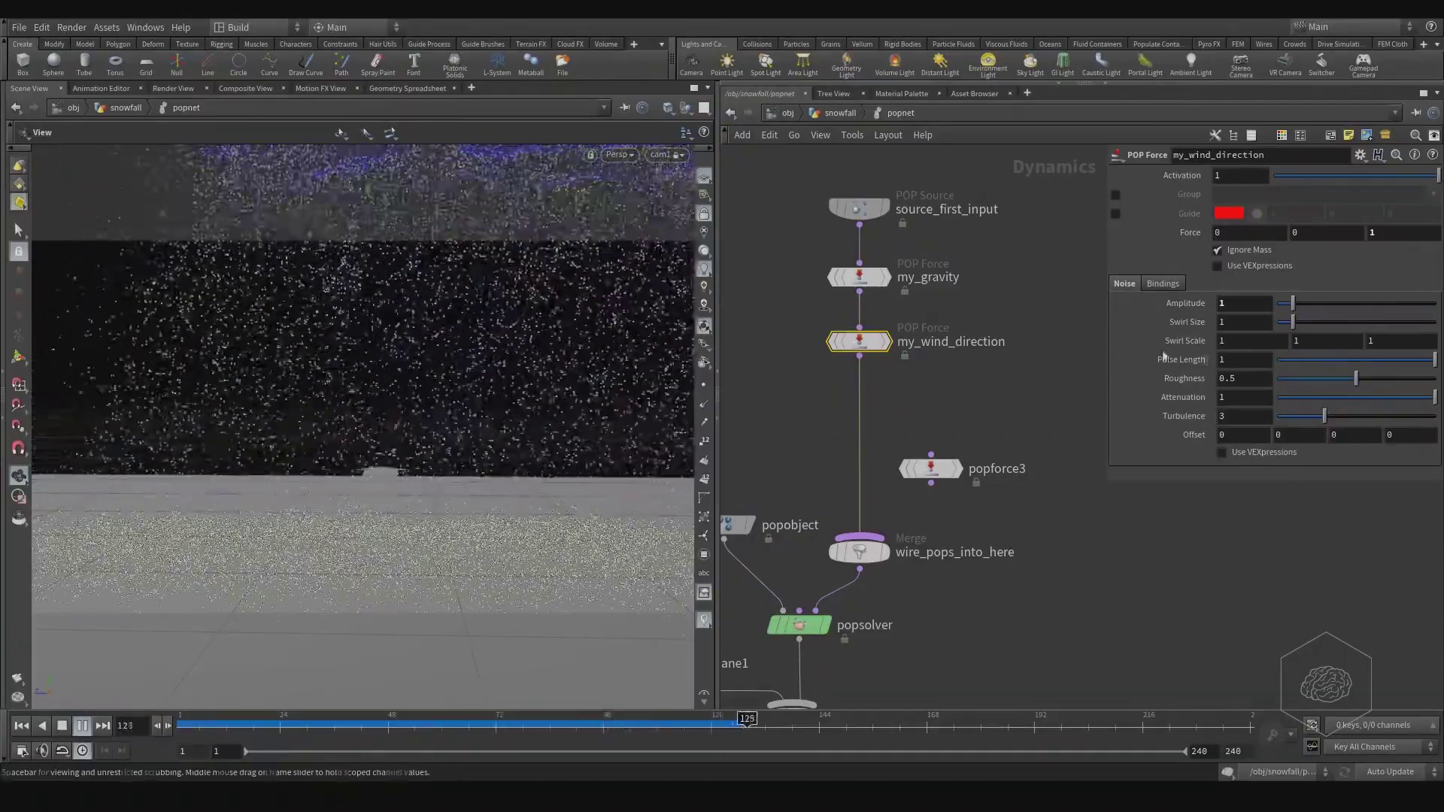
Step: Try $FPS as the noise amplitude of my_wind_direction, replay the simulation from frame 1 and stop it
left_click_drag(225, 726, 473, 726)
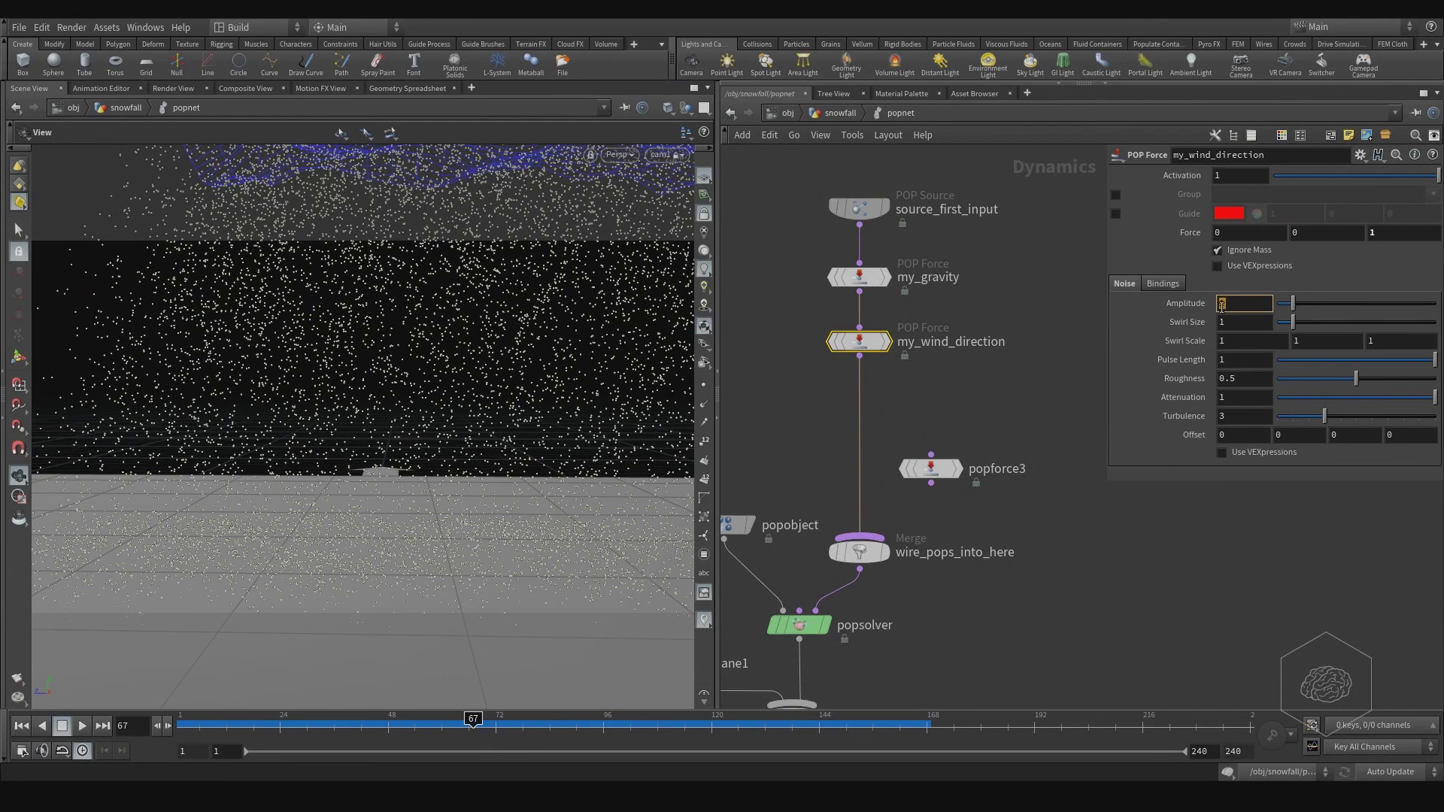
type("$FPS")
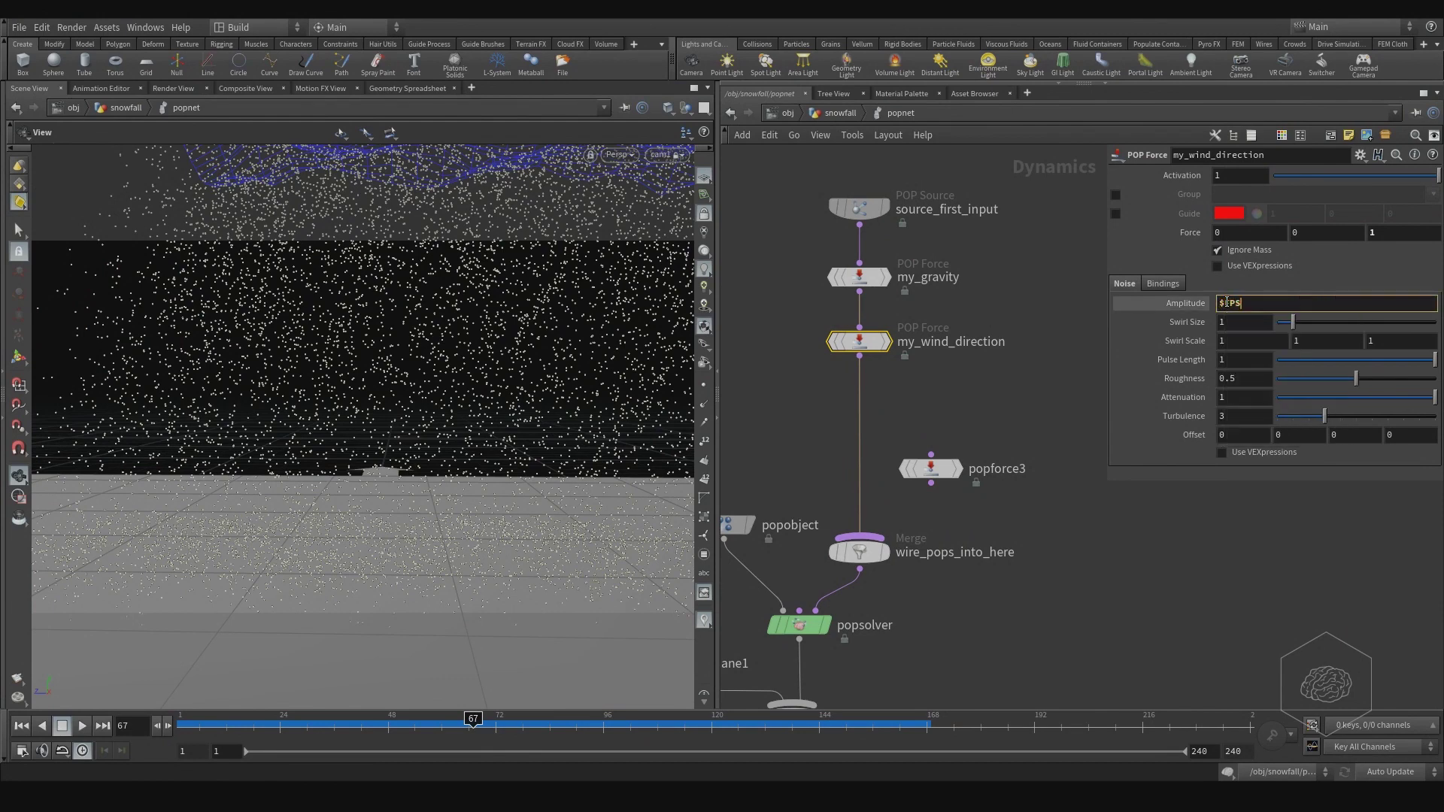
key("Return")
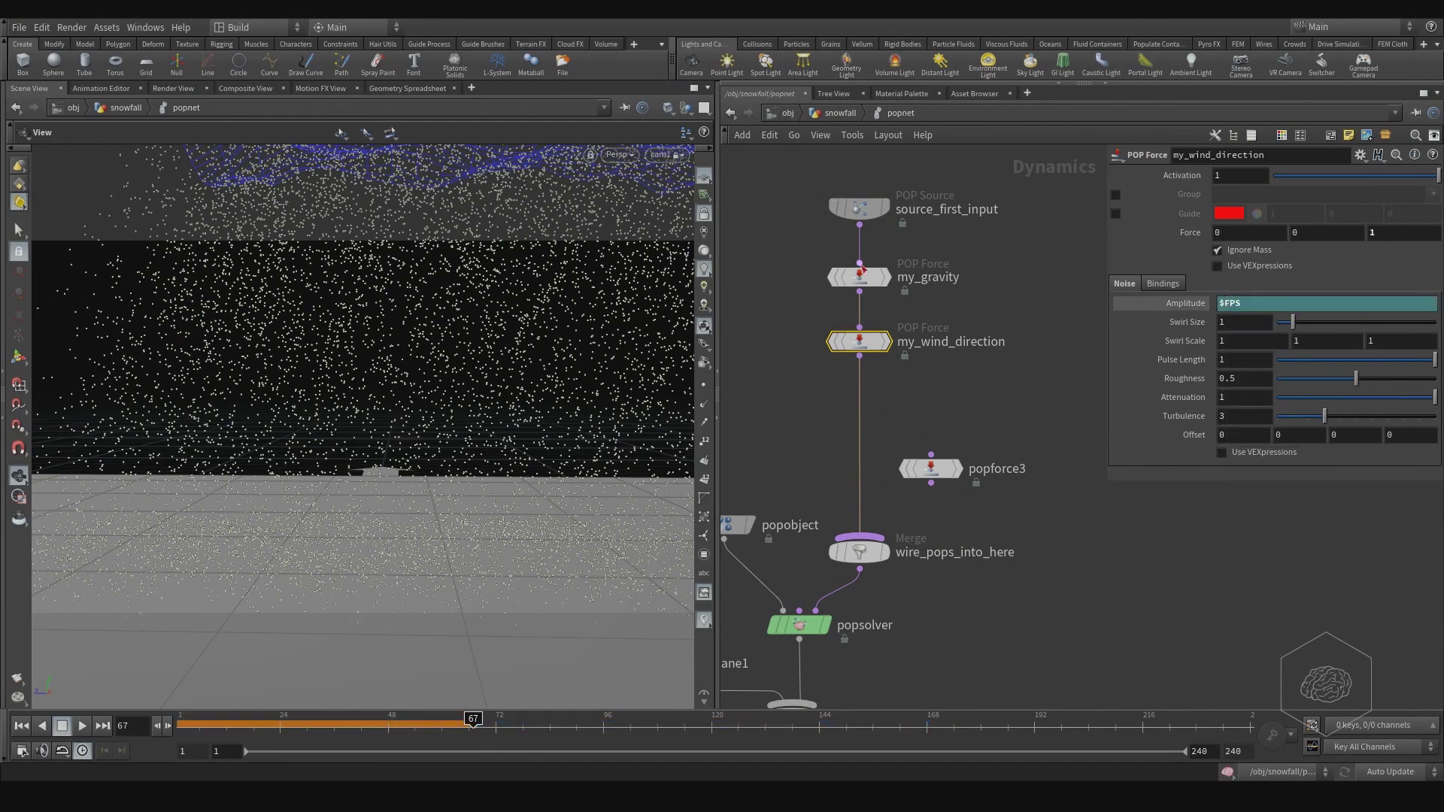
left_click_drag(298, 734, 165, 719)
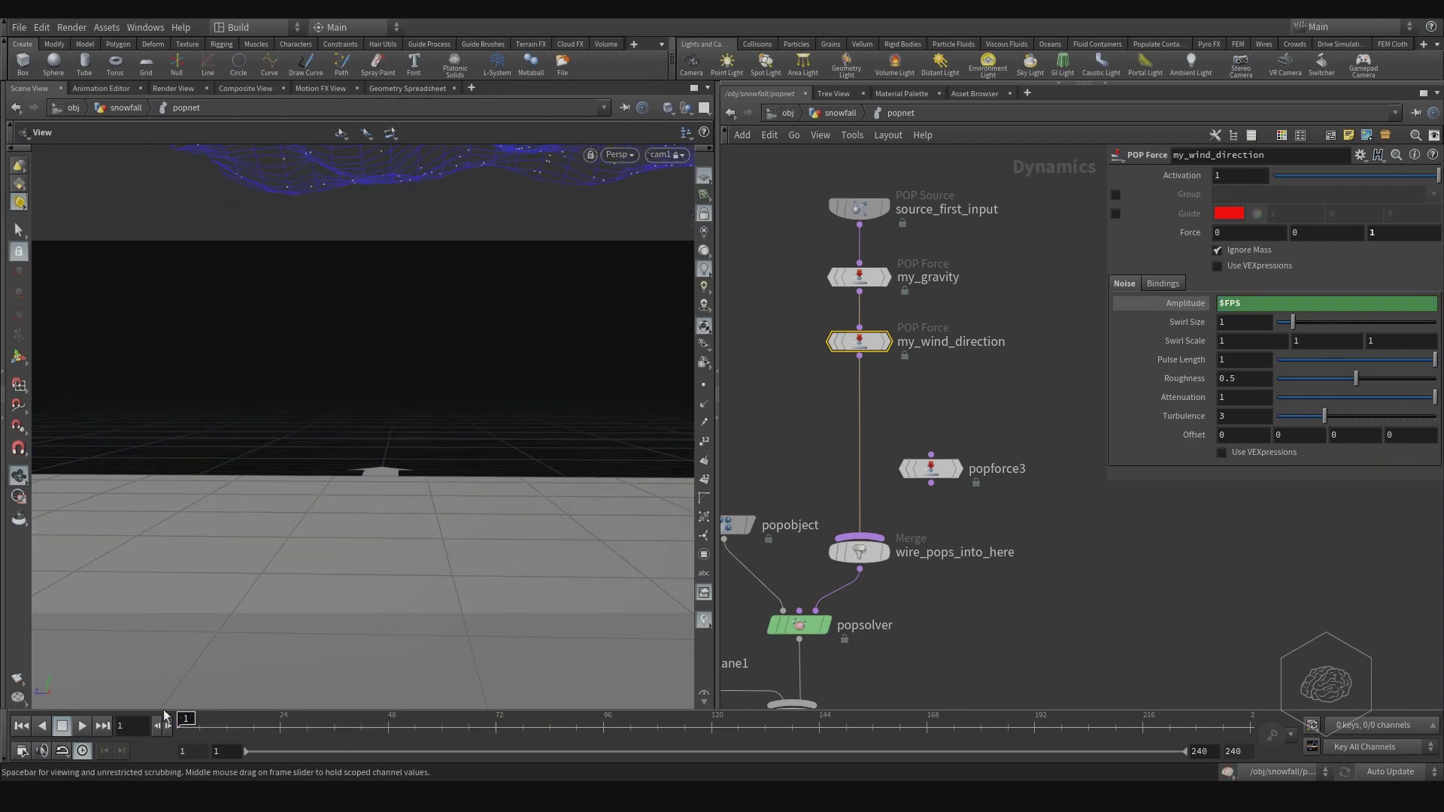
left_click(81, 727)
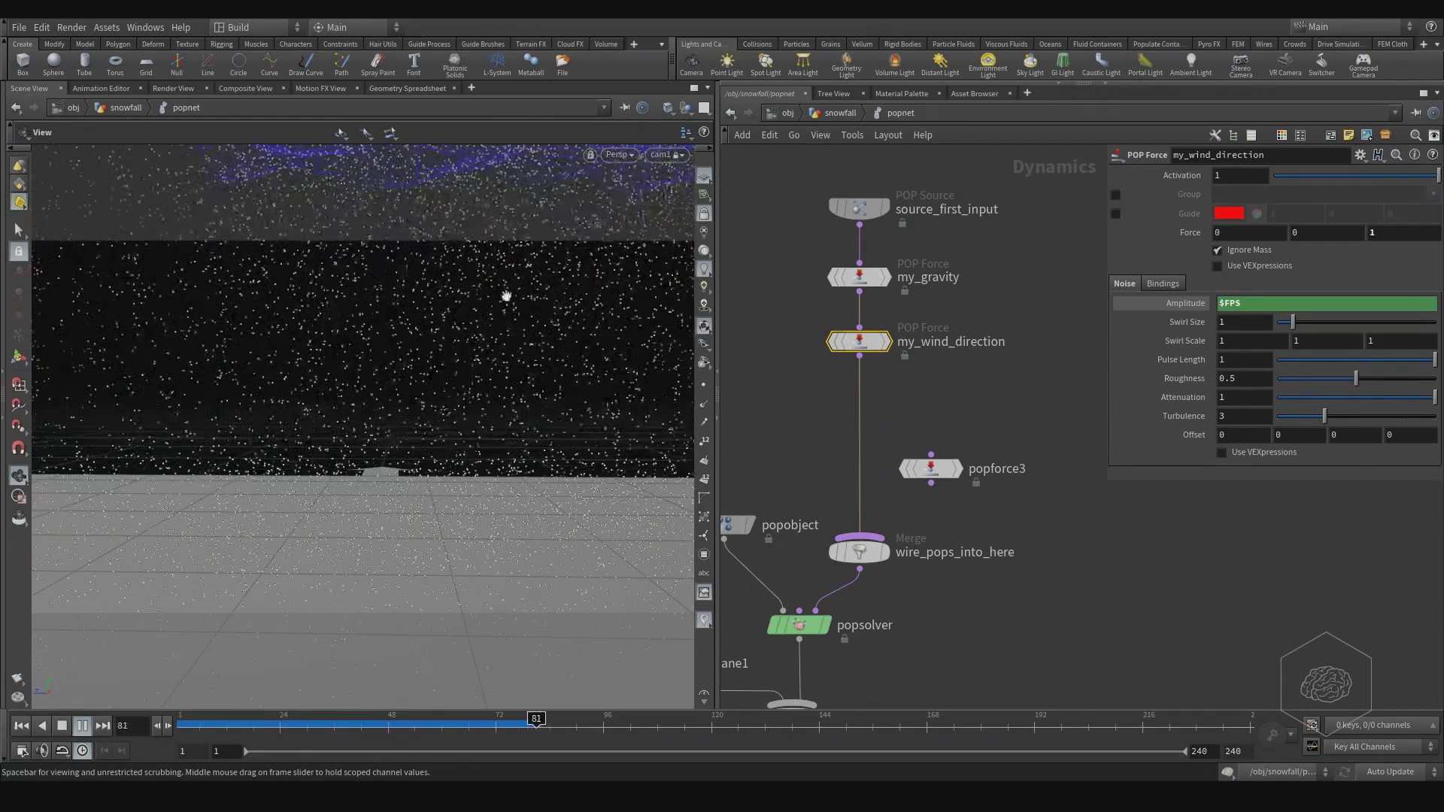
key("Escape")
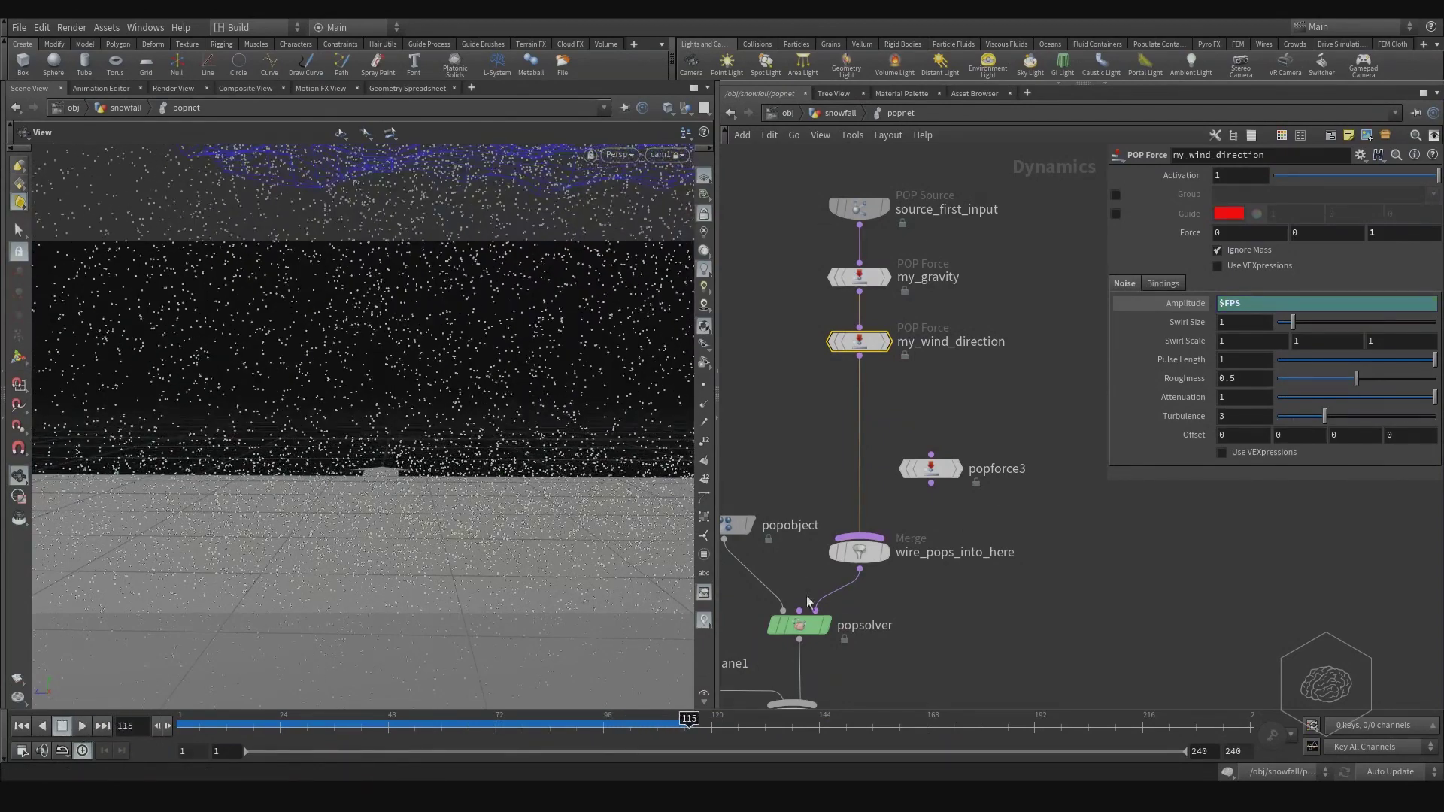
Step: Restore the noise amplitude of my_wind_direction to 1 and rewind to frame 1
left_click(1244, 303)
type("1")
key("Return")
key("ctrl+Up")
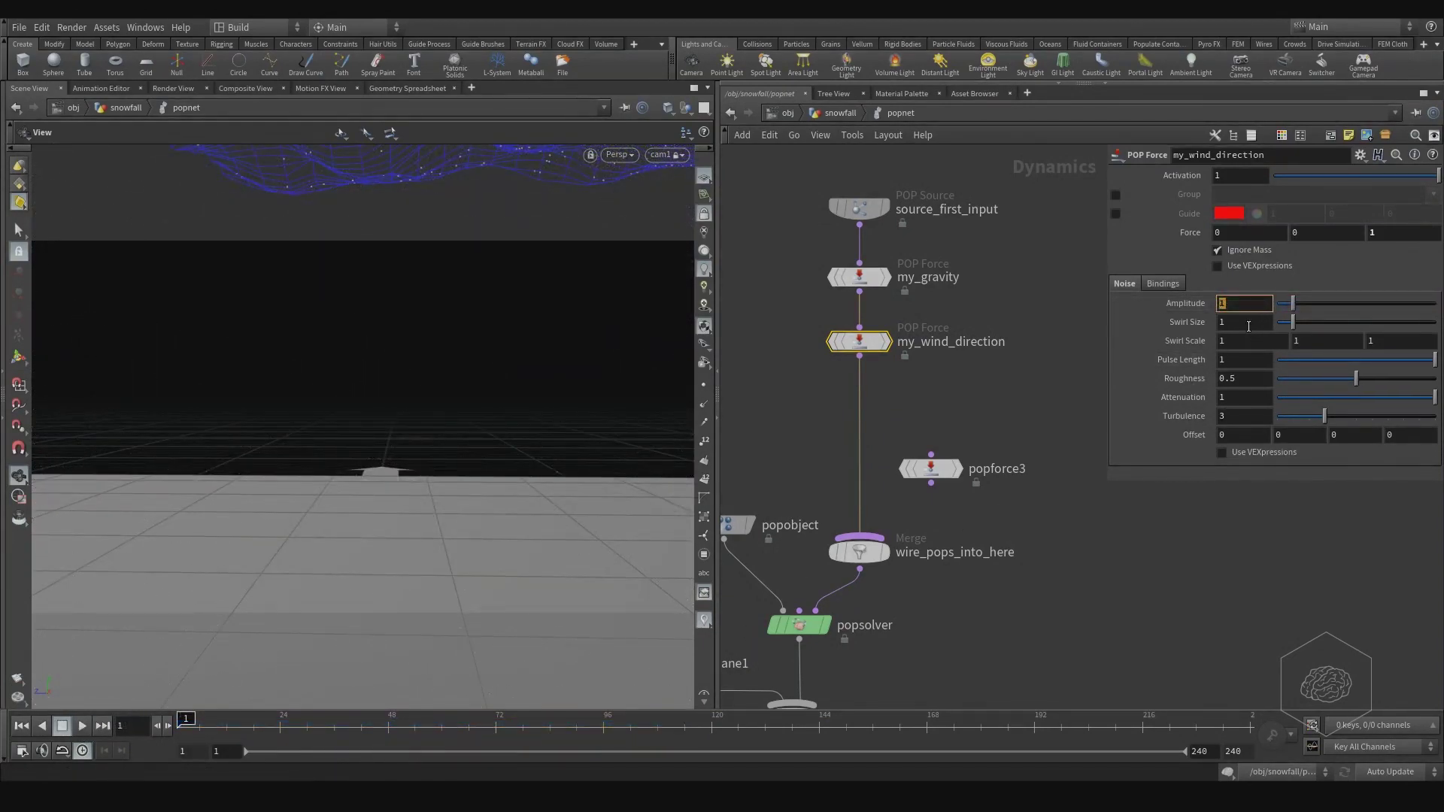
Step: Try the Cycle with Offset Motion FX on my_wind_direction's noise amplitude and close the floating effect window
right_click(1240, 303)
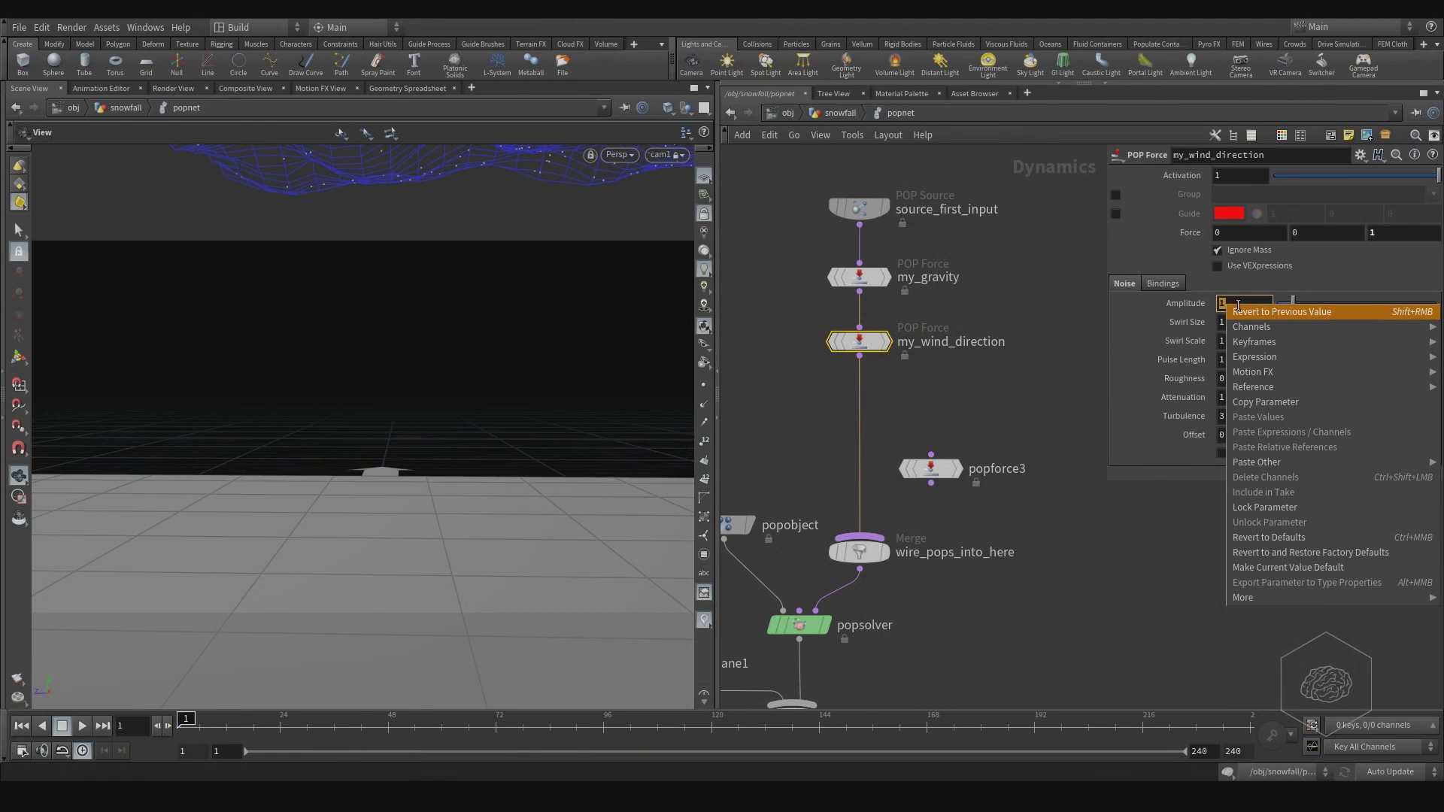
mouse_move(1277, 378)
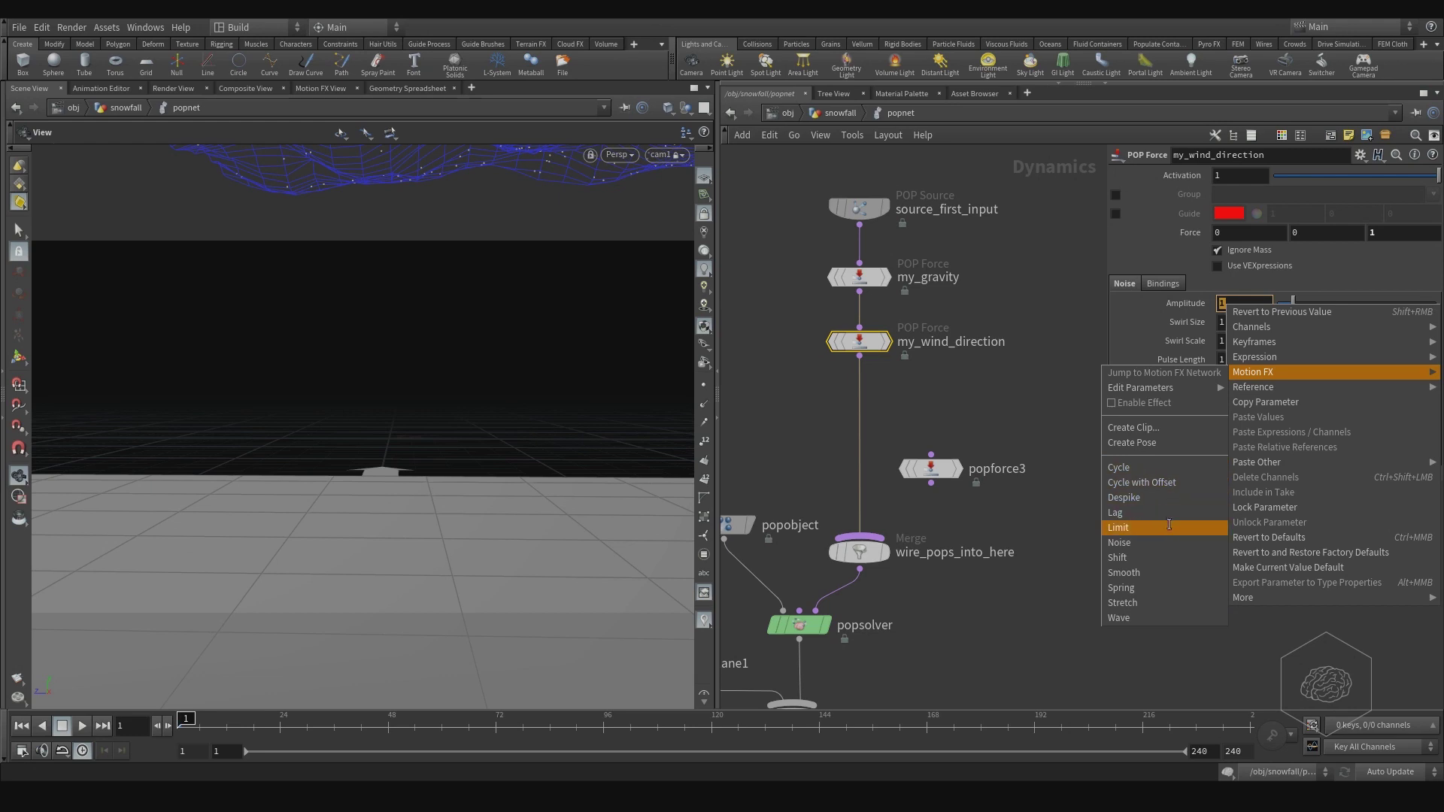
left_click(1129, 482)
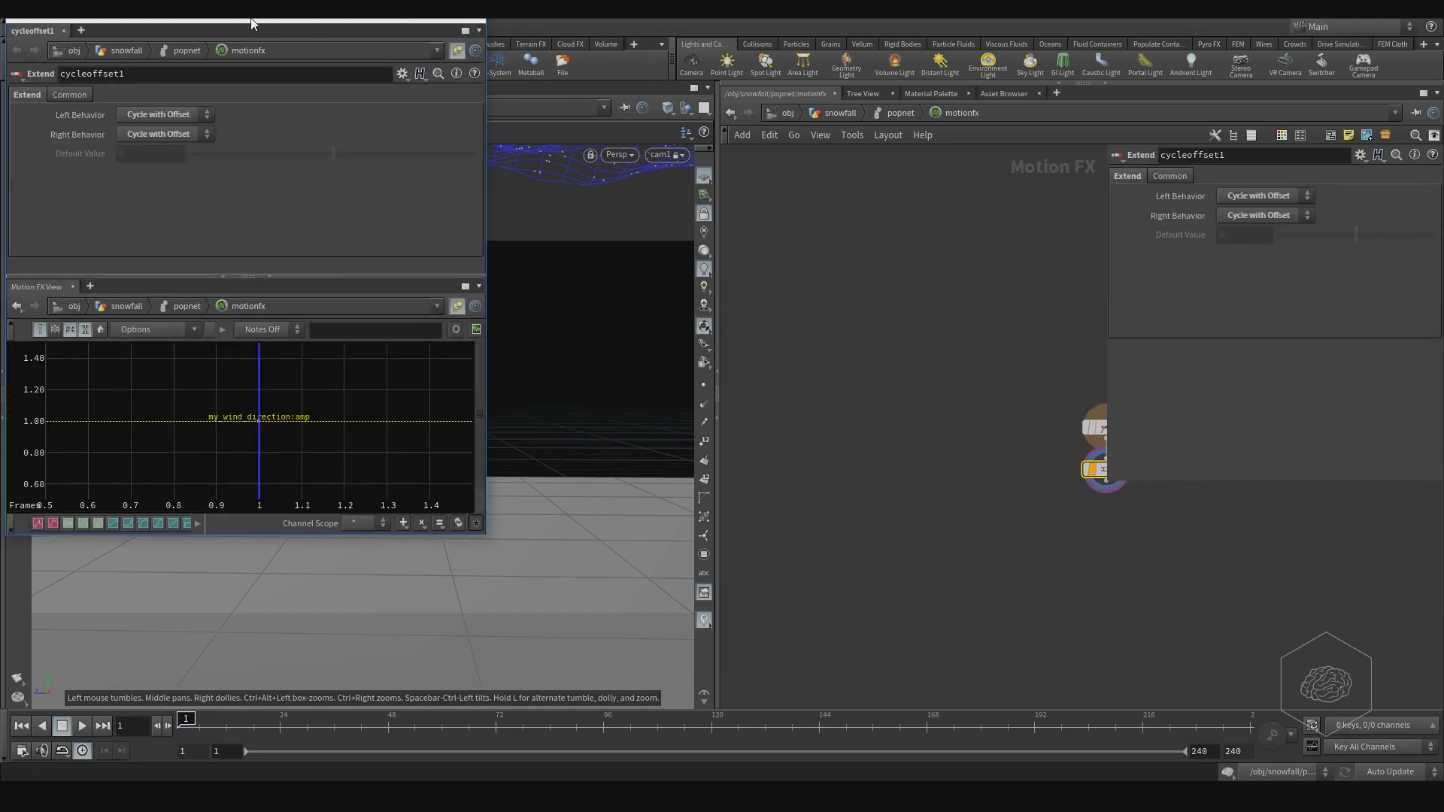
left_click_drag(255, 25, 350, 44)
left_click(562, 31)
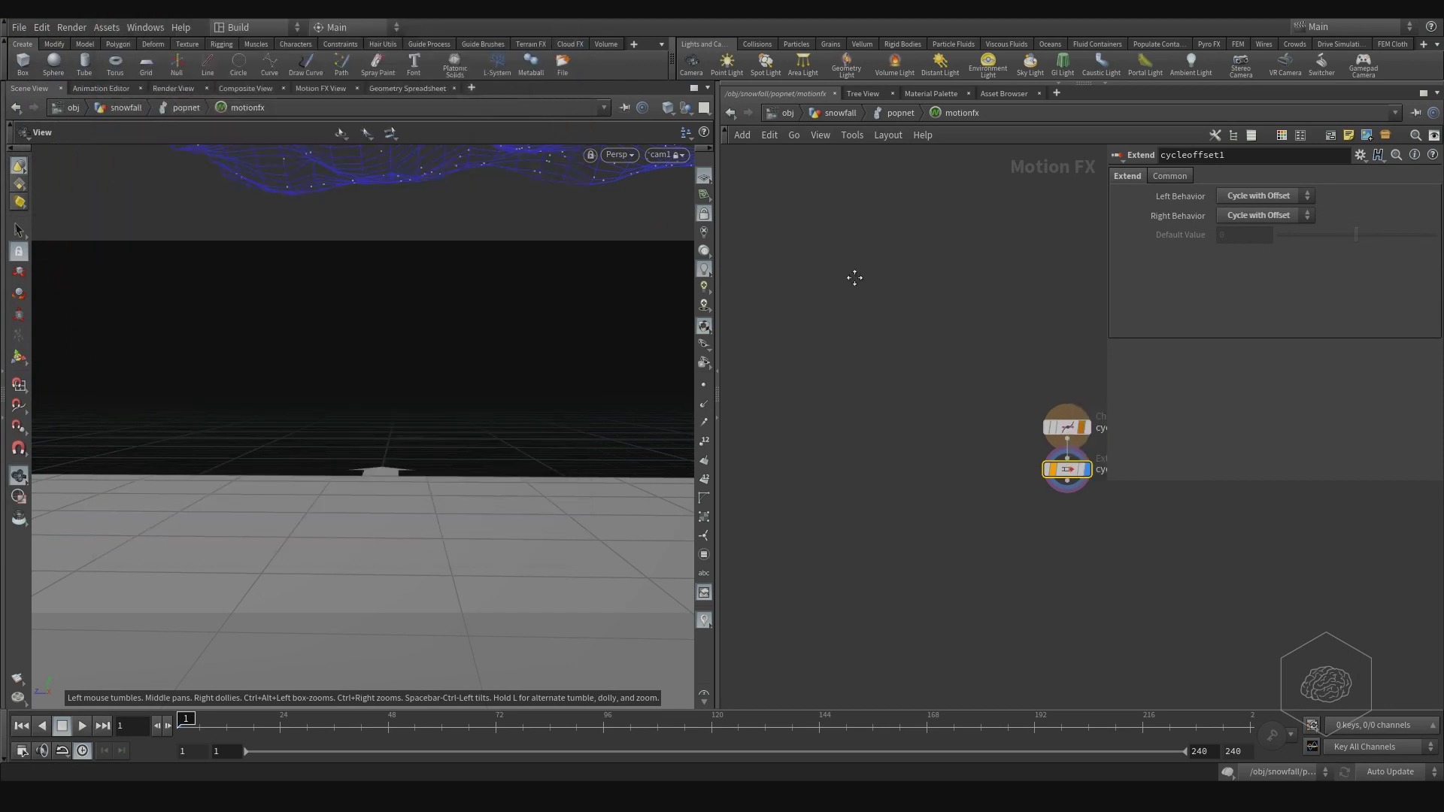
Step: Delete the cycleoffset1 node and its channel node from the motionfx network
left_click(1267, 197)
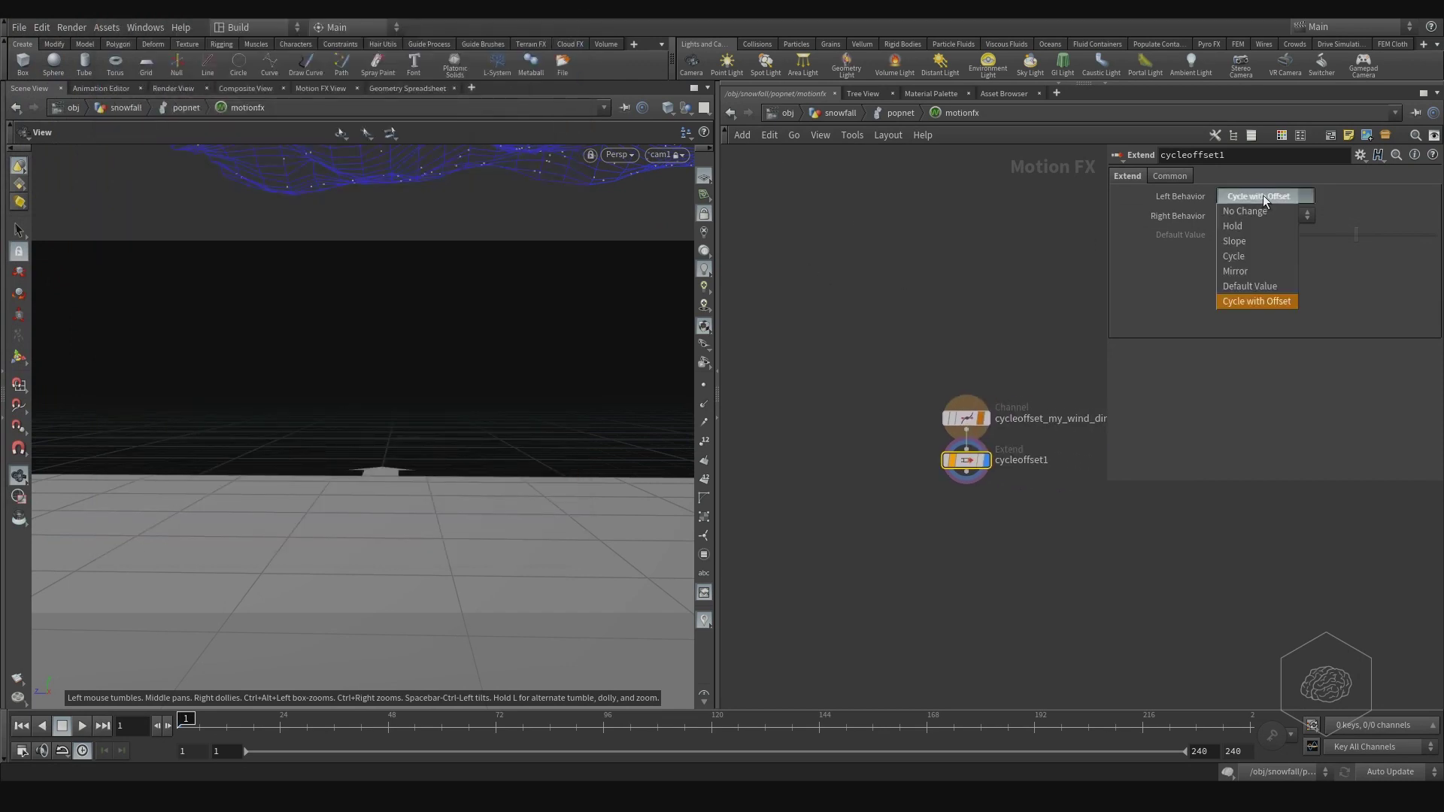
left_click(1035, 535)
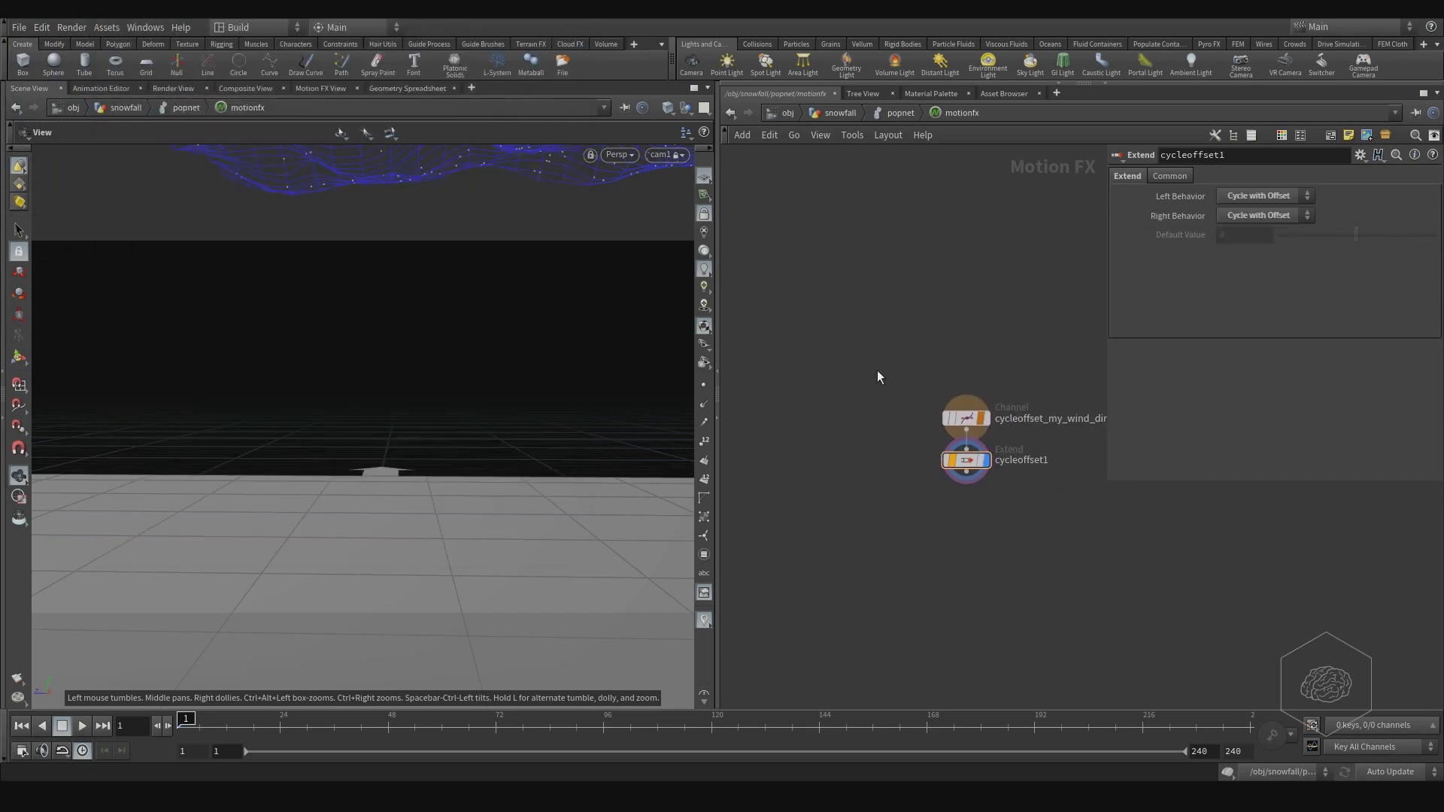
left_click_drag(837, 303, 1049, 531)
key("Delete")
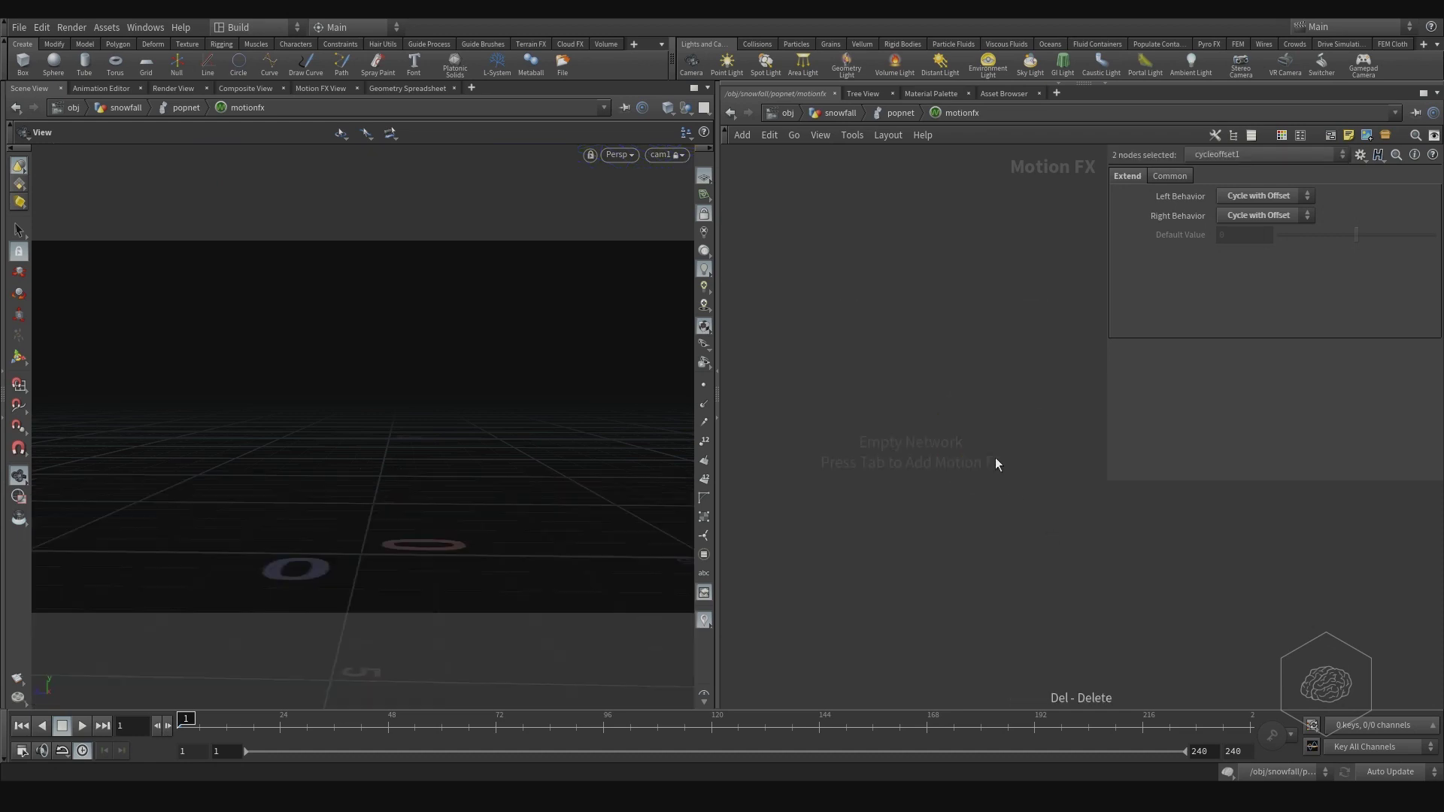
Step: Return to popnet and examine the motionfx CHOP network node near the output node
left_click(900, 113)
middle_click_drag(956, 432, 1049, 349)
scroll(1004, 399, "down", 5)
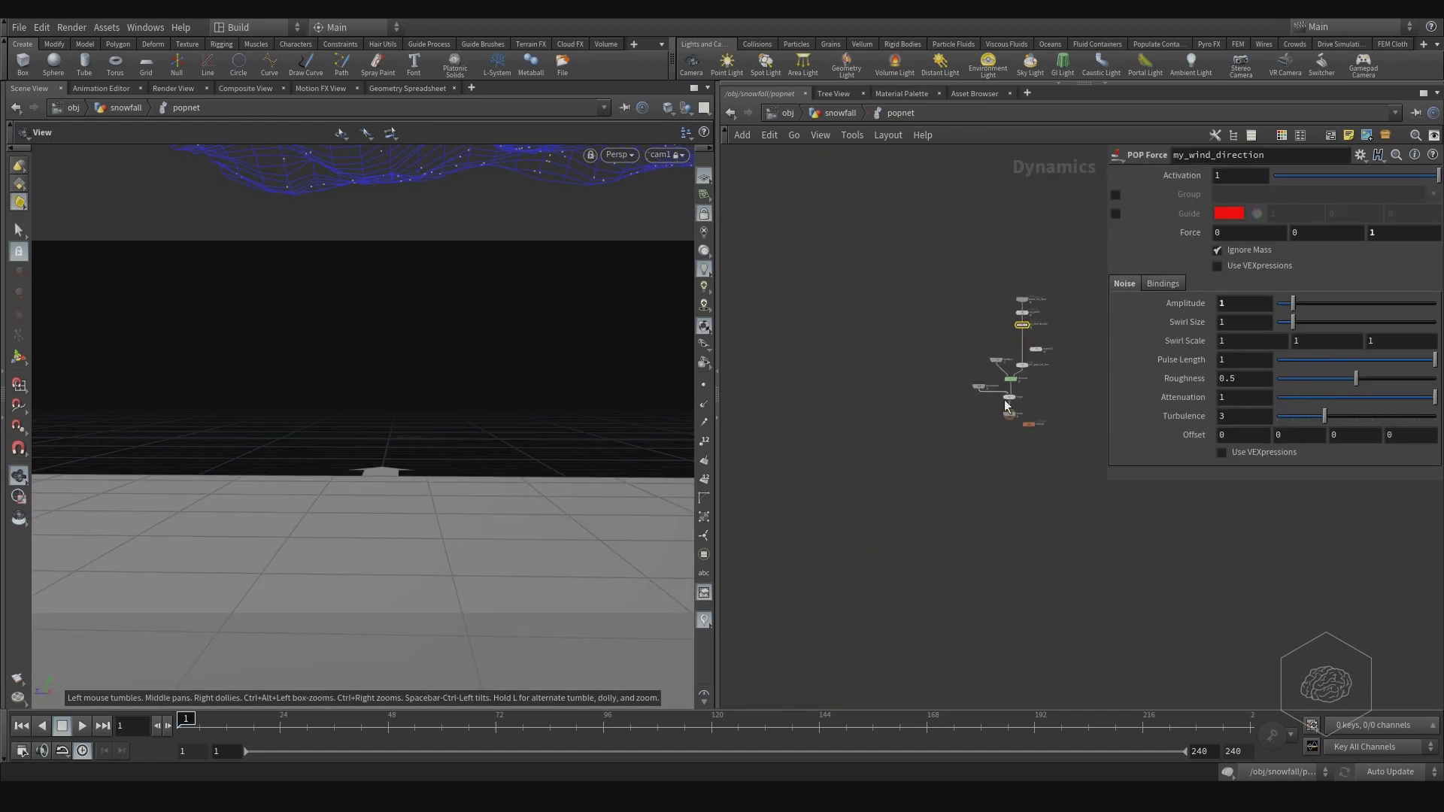
middle_click_drag(1004, 400, 980, 399)
scroll(963, 395, "up", 3)
left_click(925, 436)
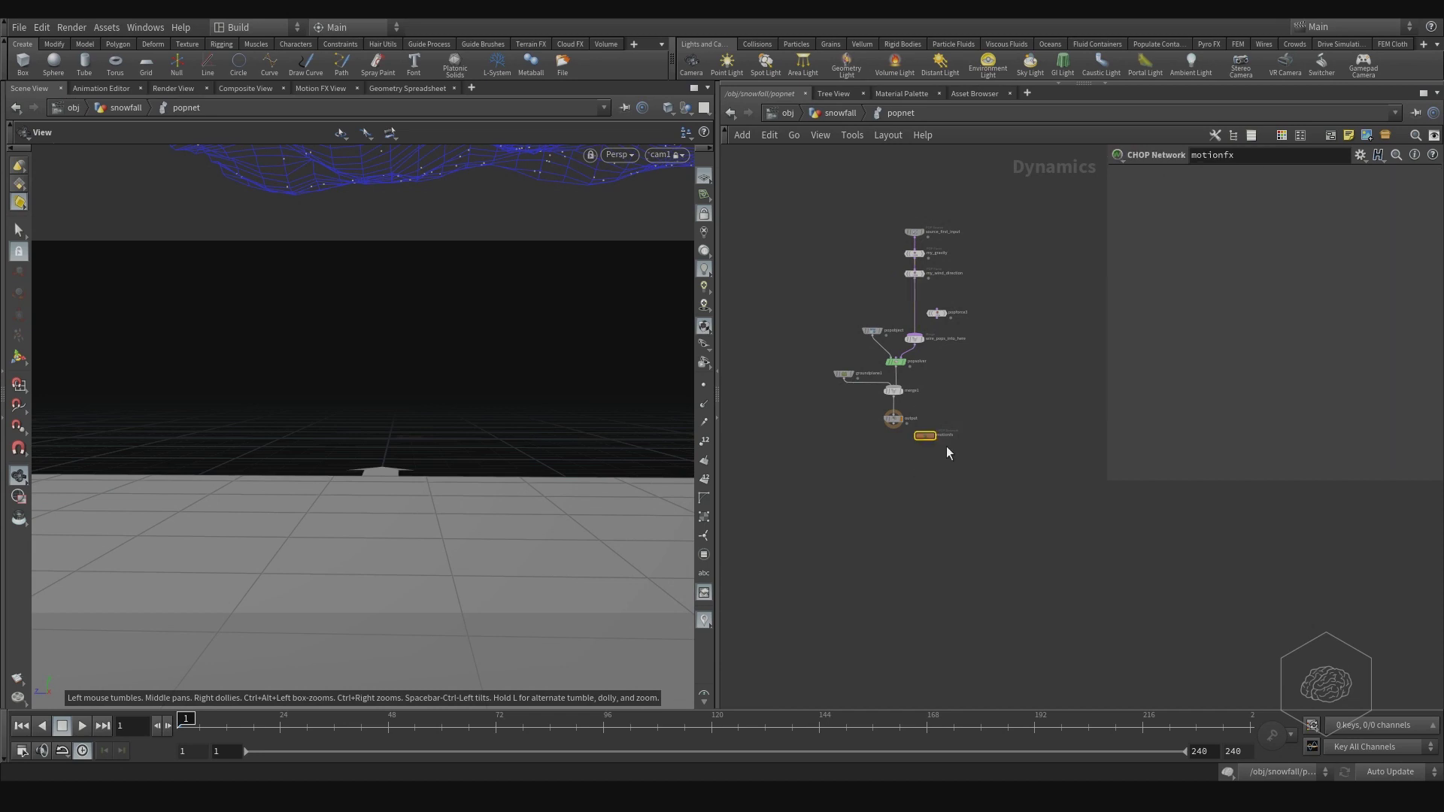
scroll(955, 448, "up", 3)
left_click_drag(900, 419, 942, 431)
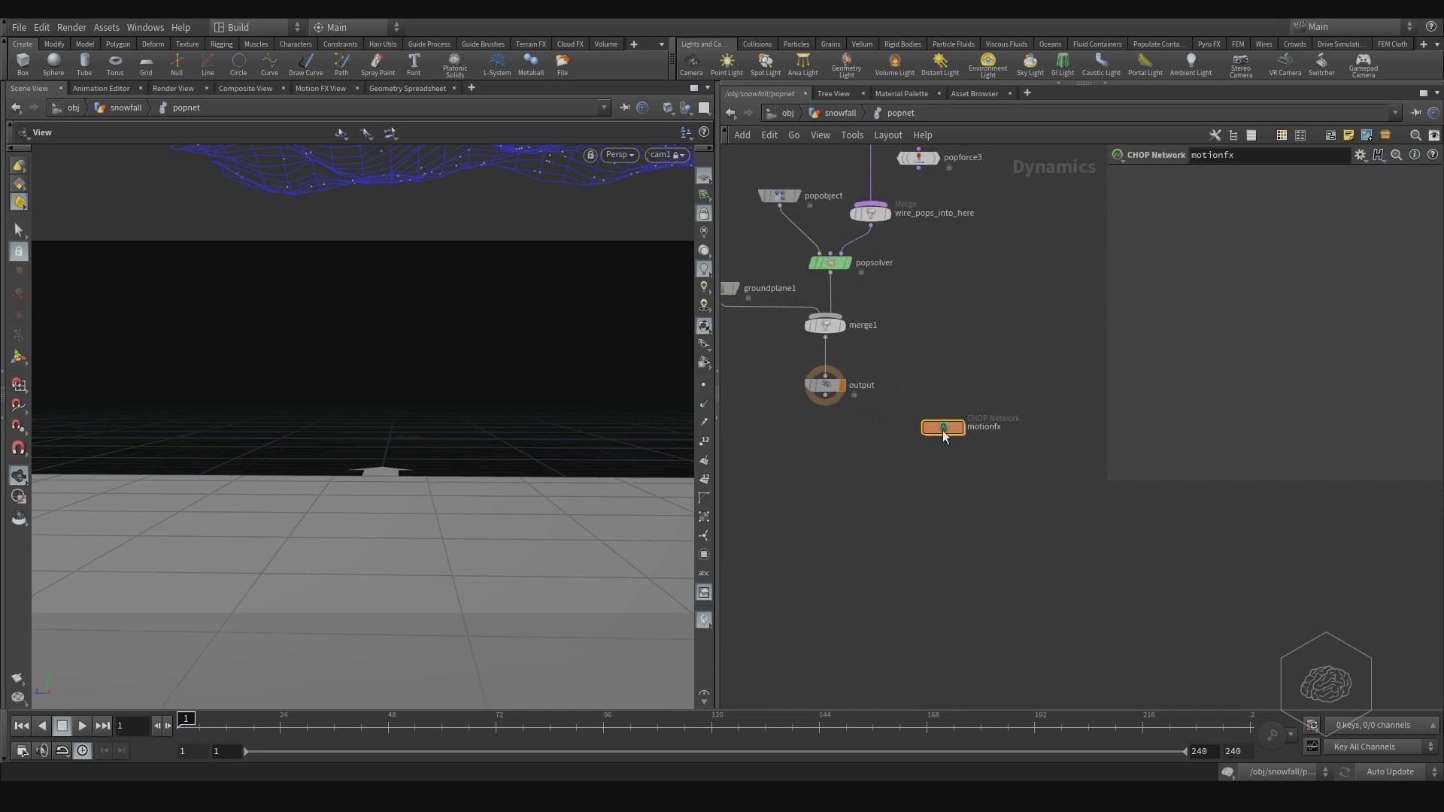
scroll(1001, 444, "up", 2)
scroll(1000, 466, "up", 1)
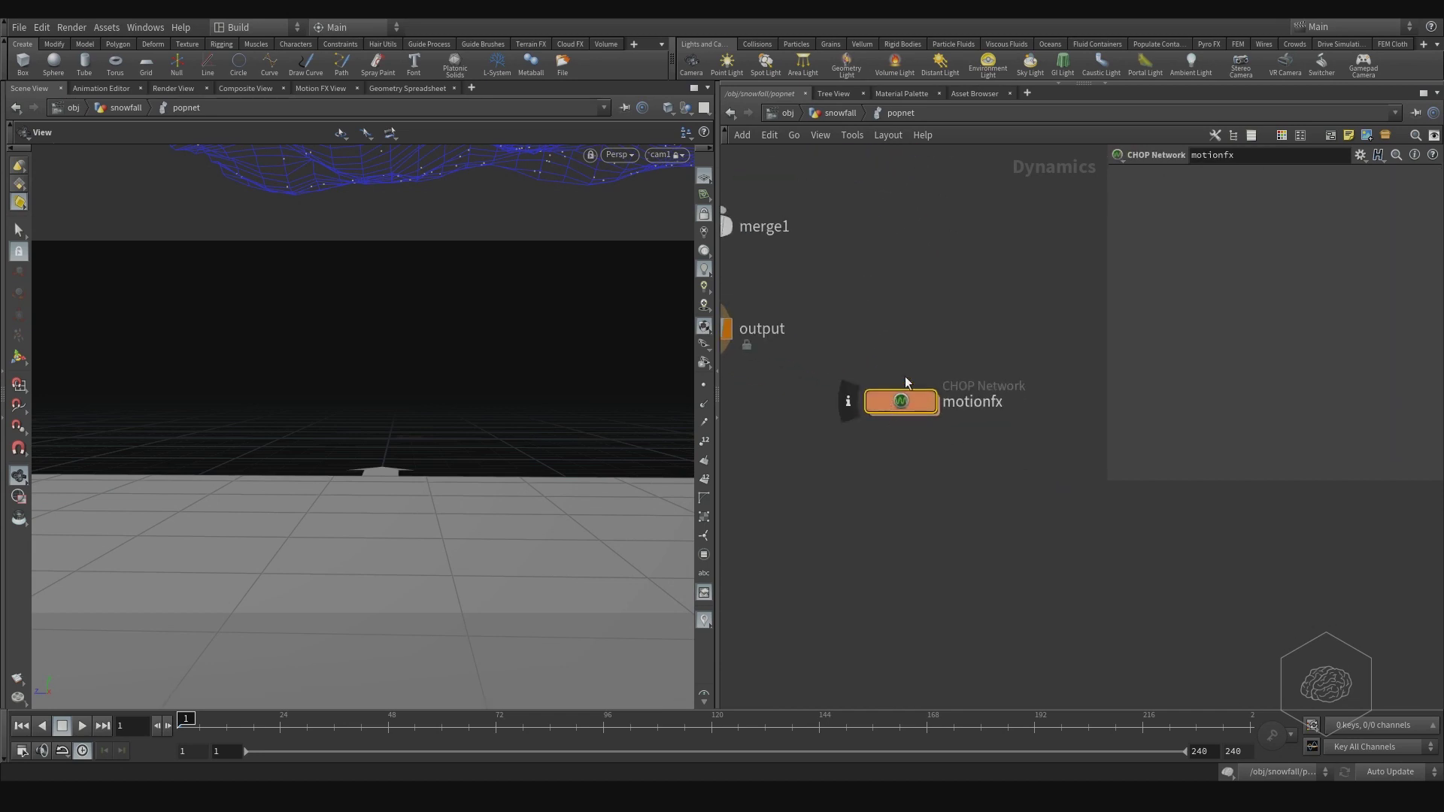
Step: View the scene-level ch network, then return to obj and enter the snowfall network
left_click(783, 114)
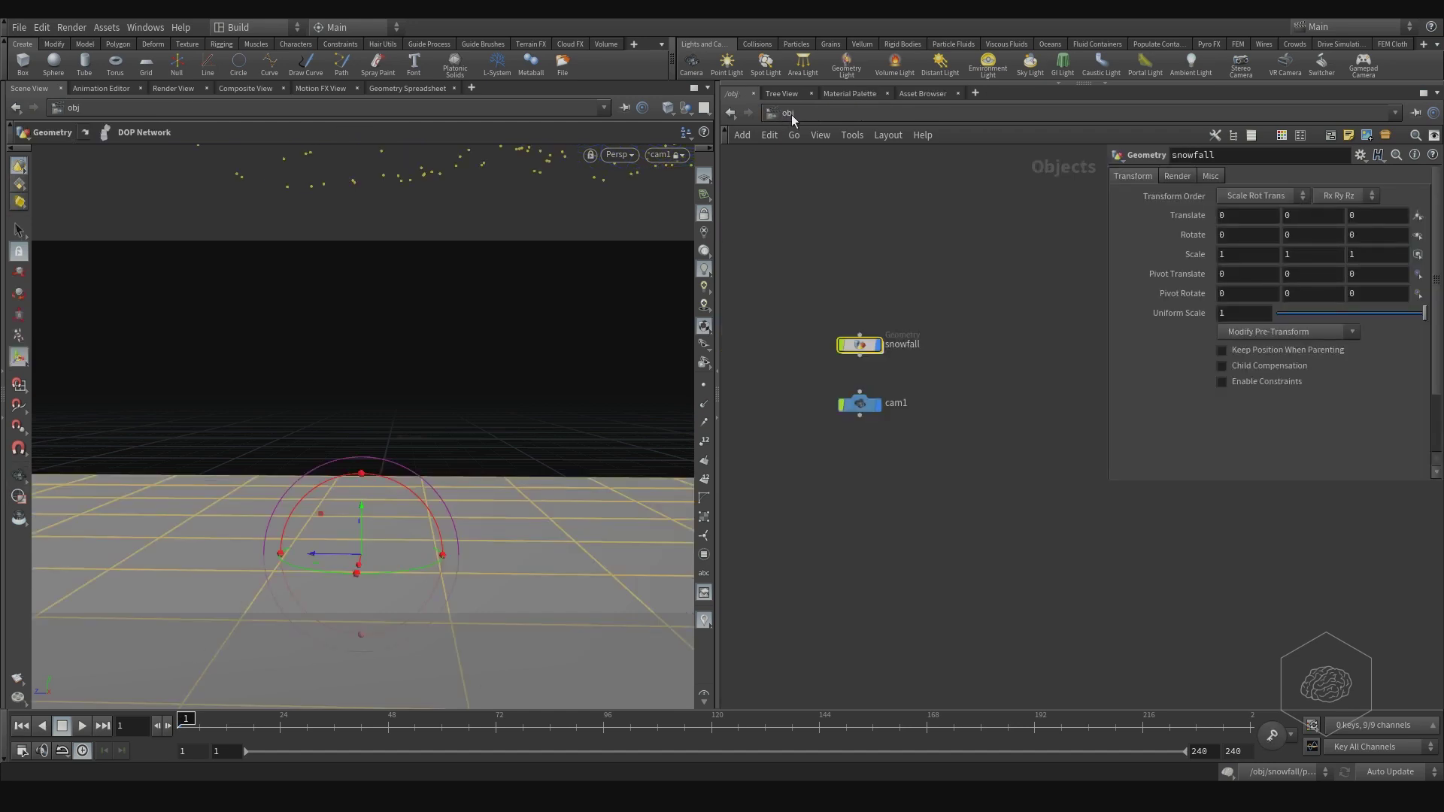
left_click(786, 113)
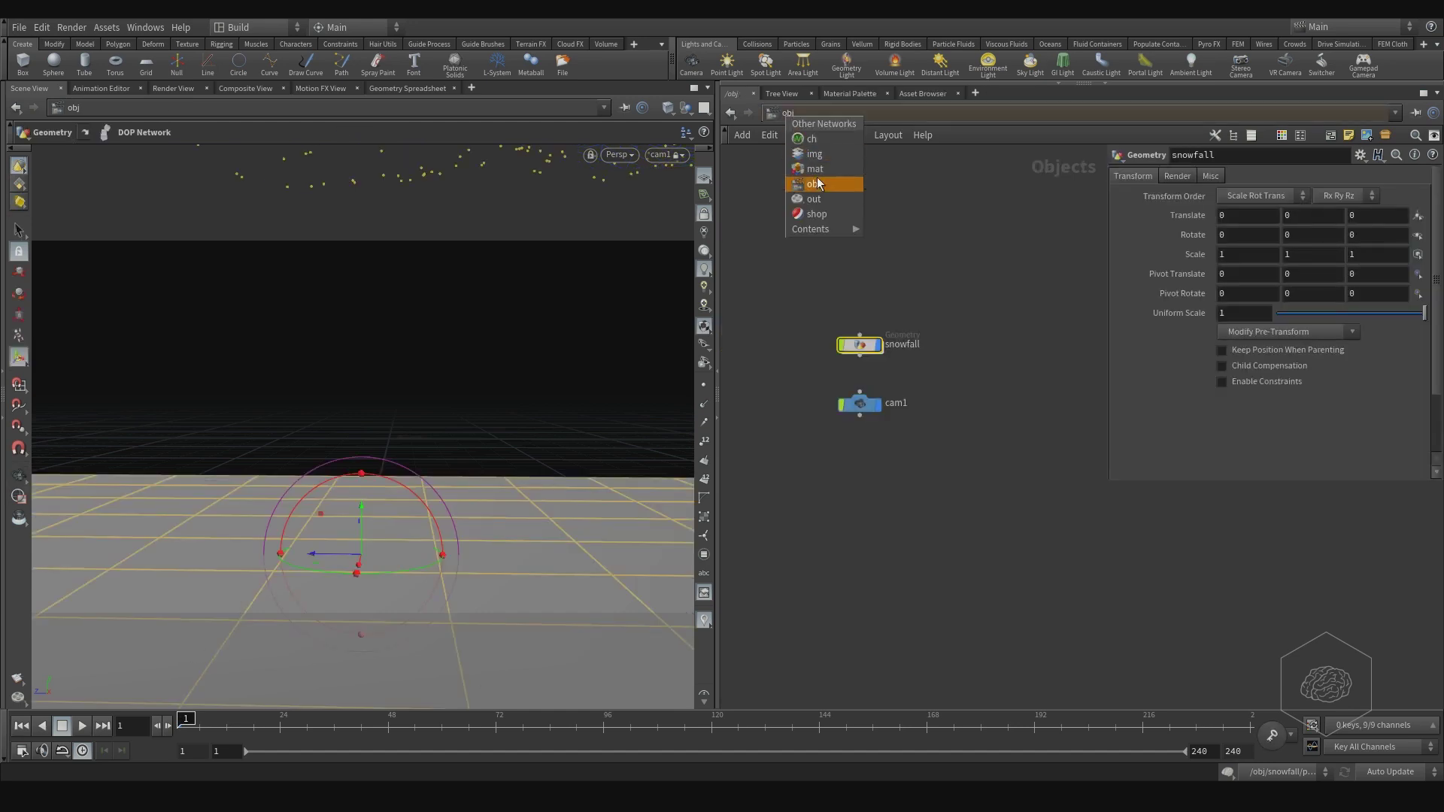
left_click(812, 139)
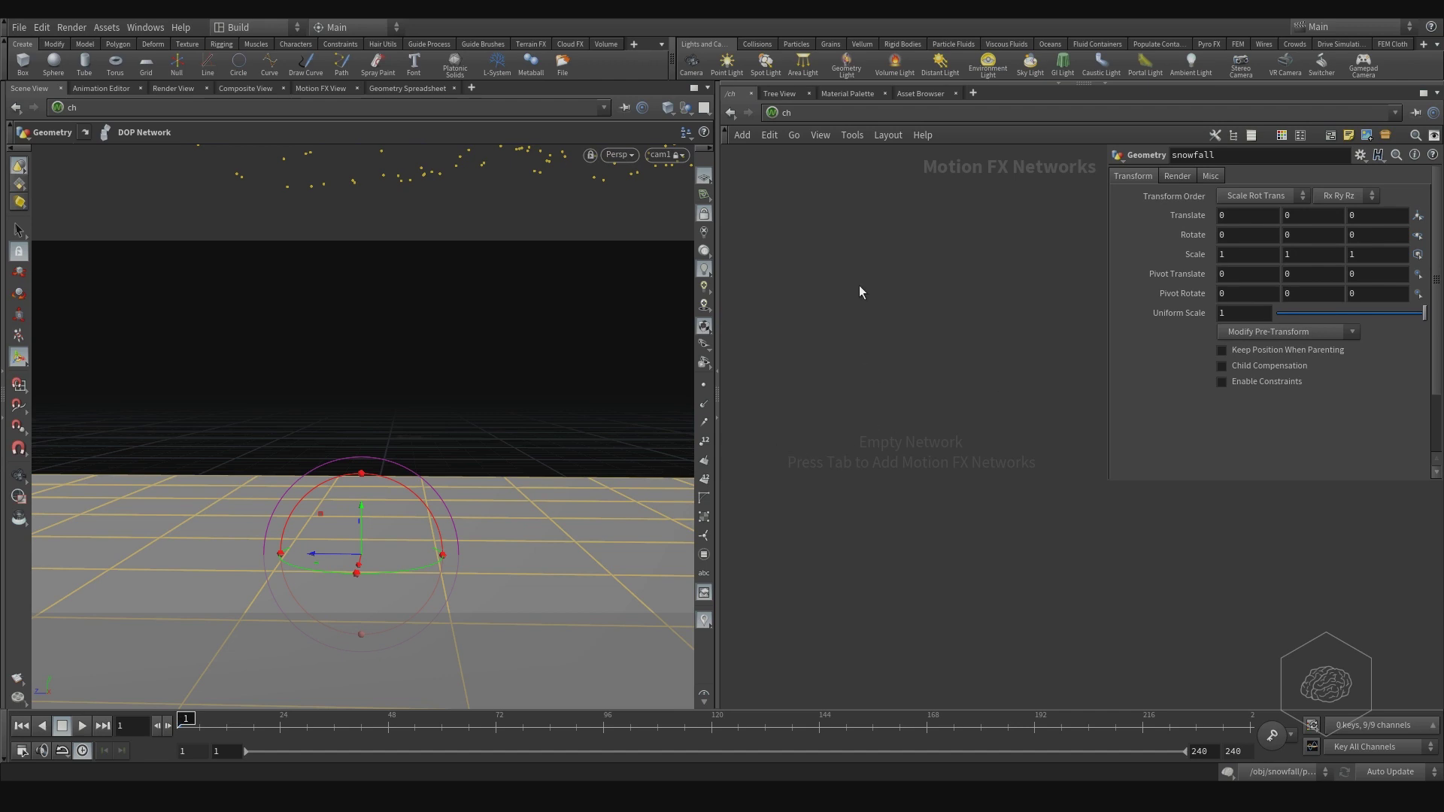
left_click(810, 116)
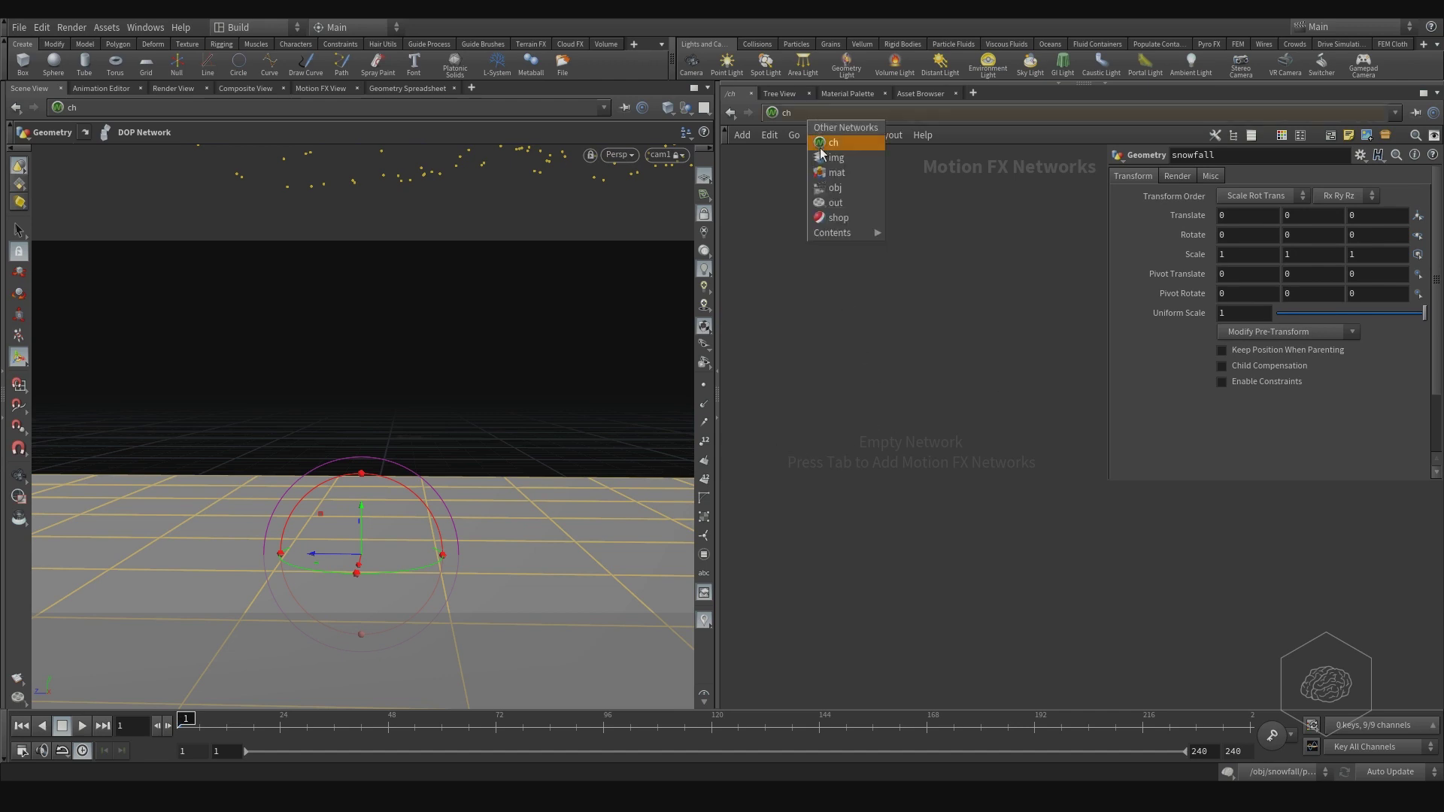
left_click(841, 187)
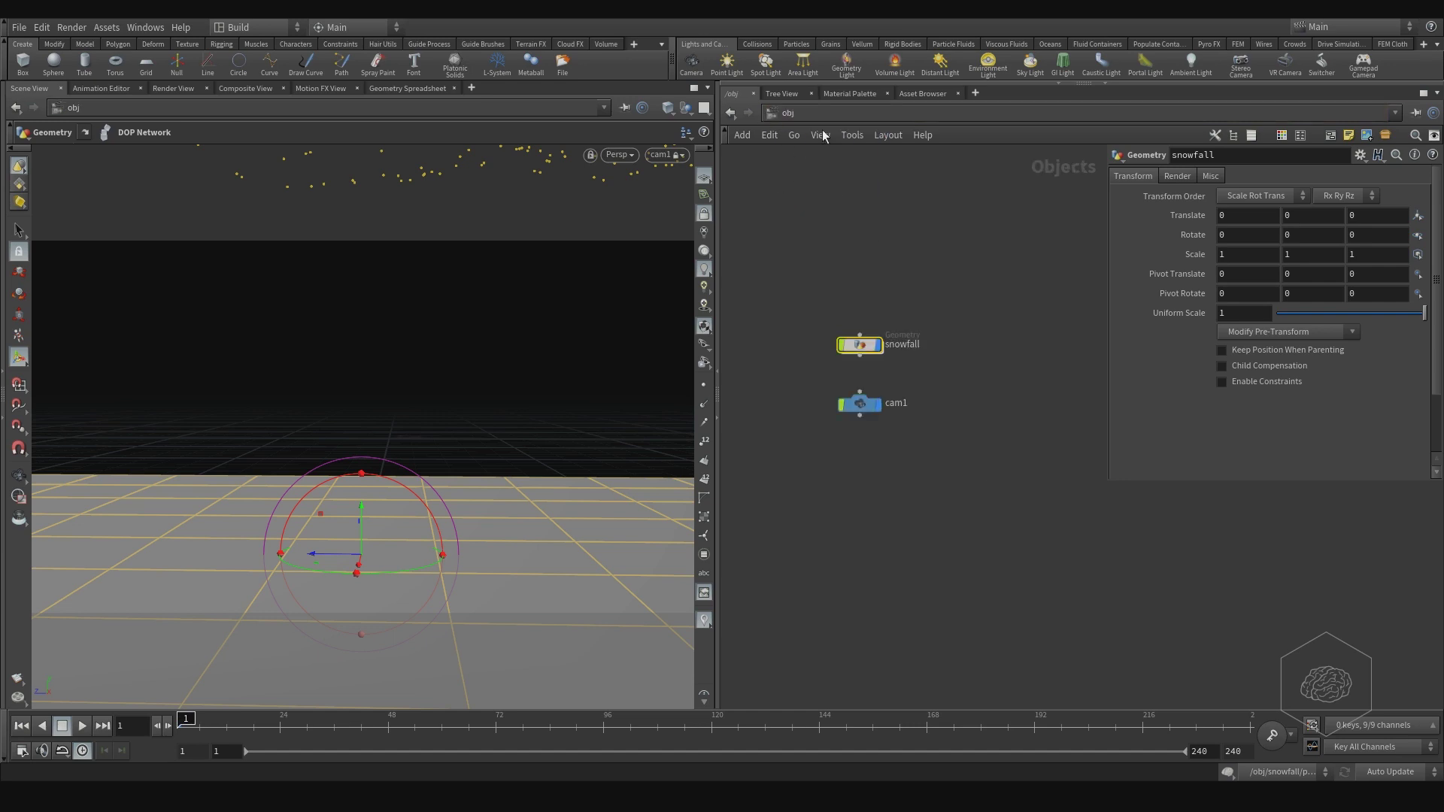
double_click(860, 344)
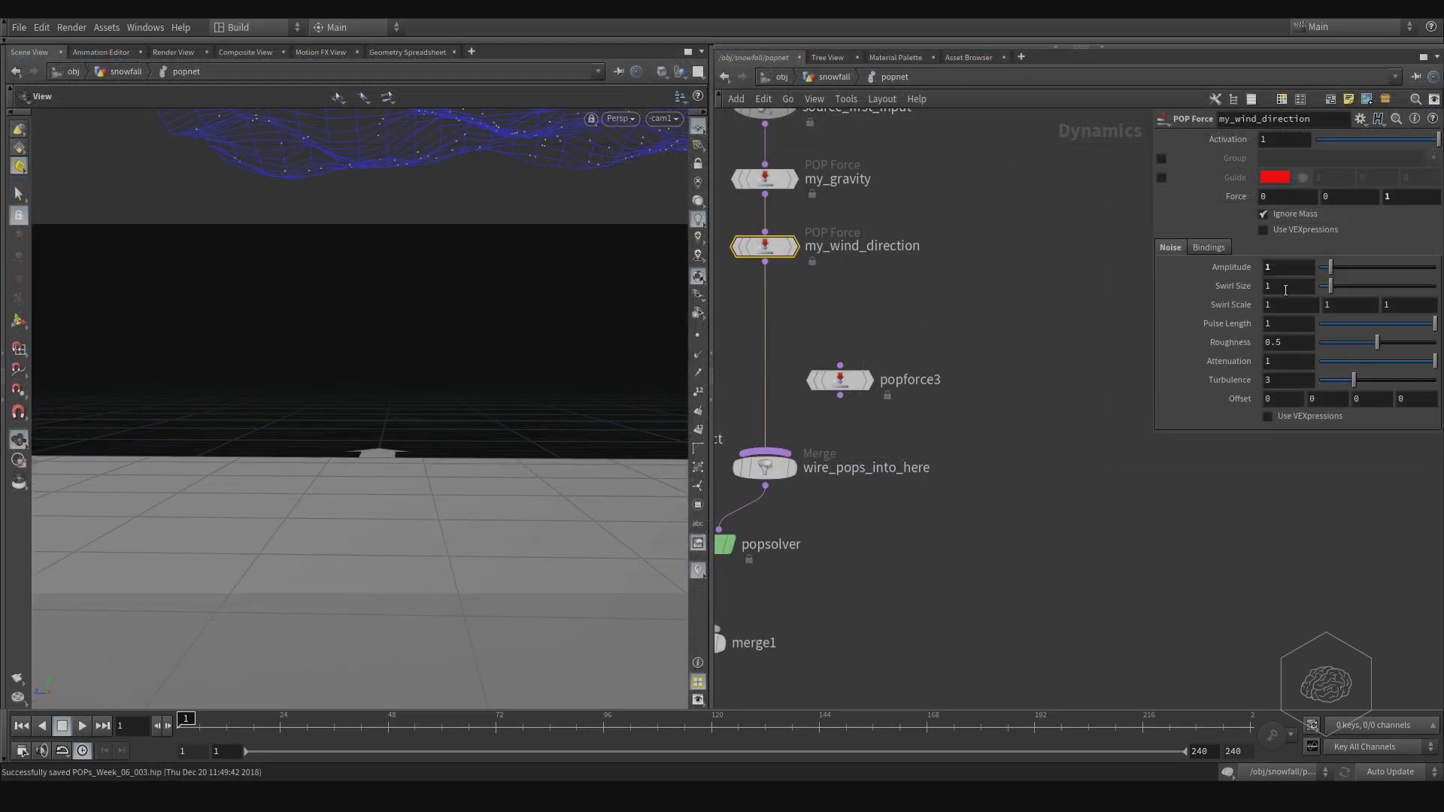
Step: Apply the Noise Motion FX to my_wind_direction's noise amplitude and move the floating effect window aside
right_click(1280, 271)
mouse_move(1286, 338)
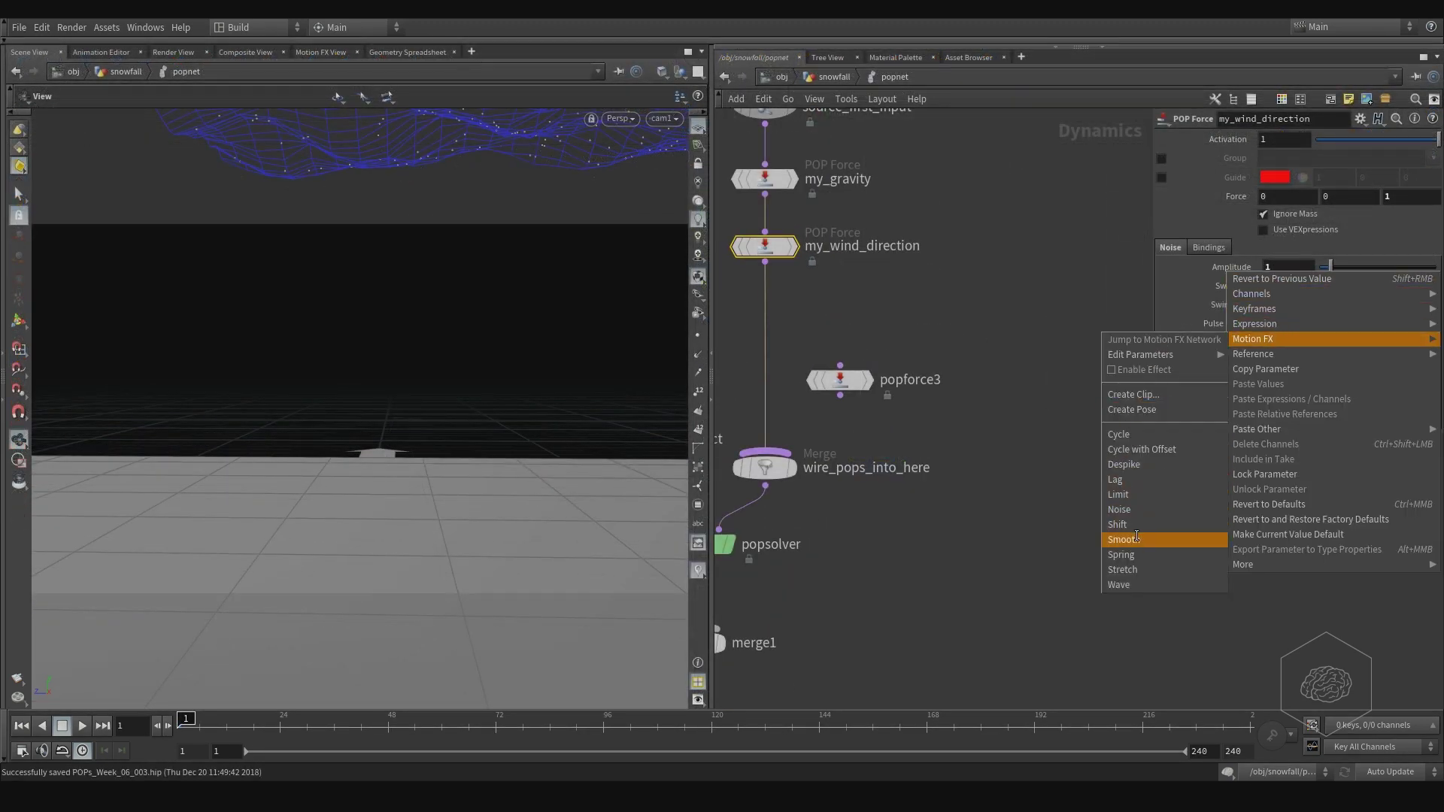
left_click(1150, 511)
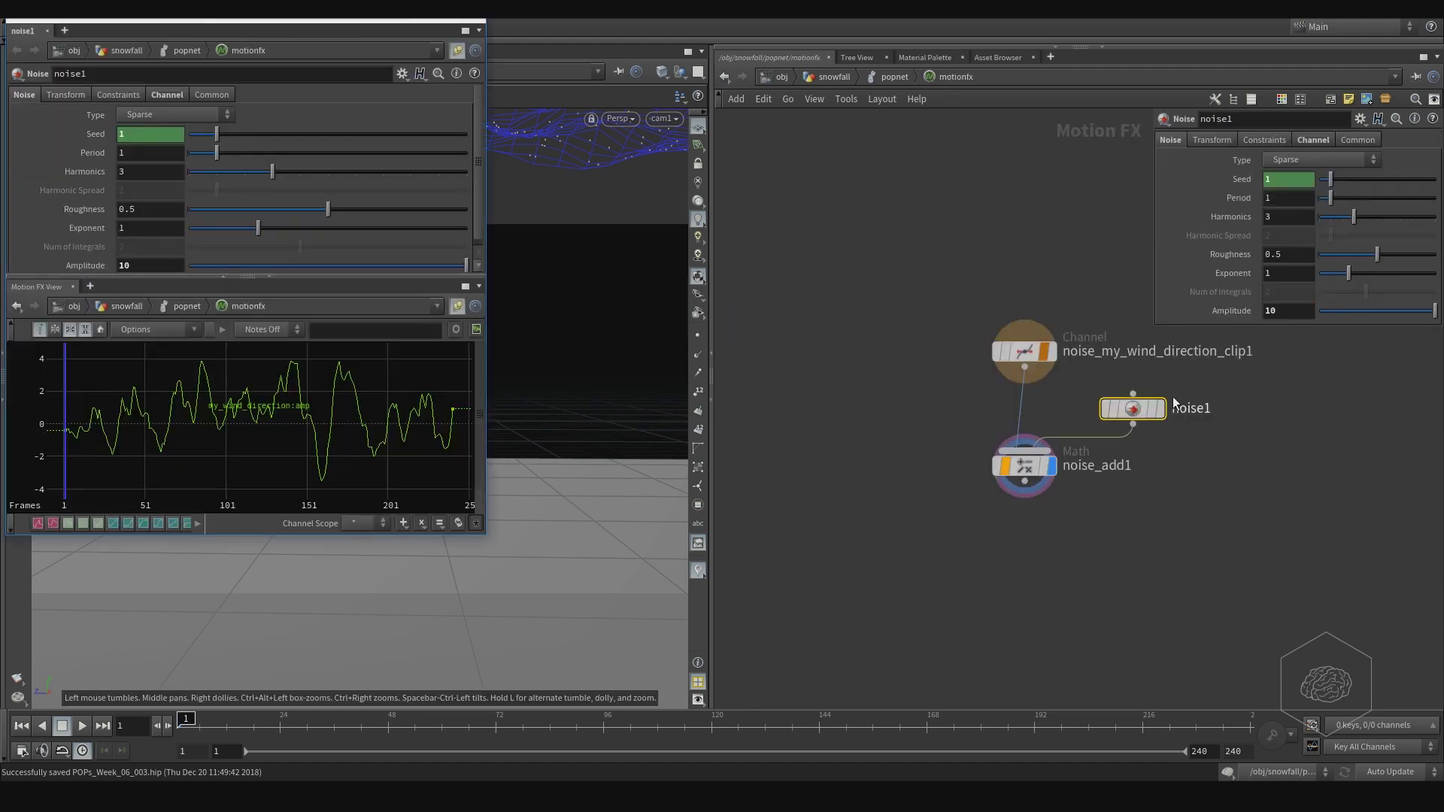
double_click(314, 17)
double_click(315, 9)
left_click_drag(287, 26, 578, 53)
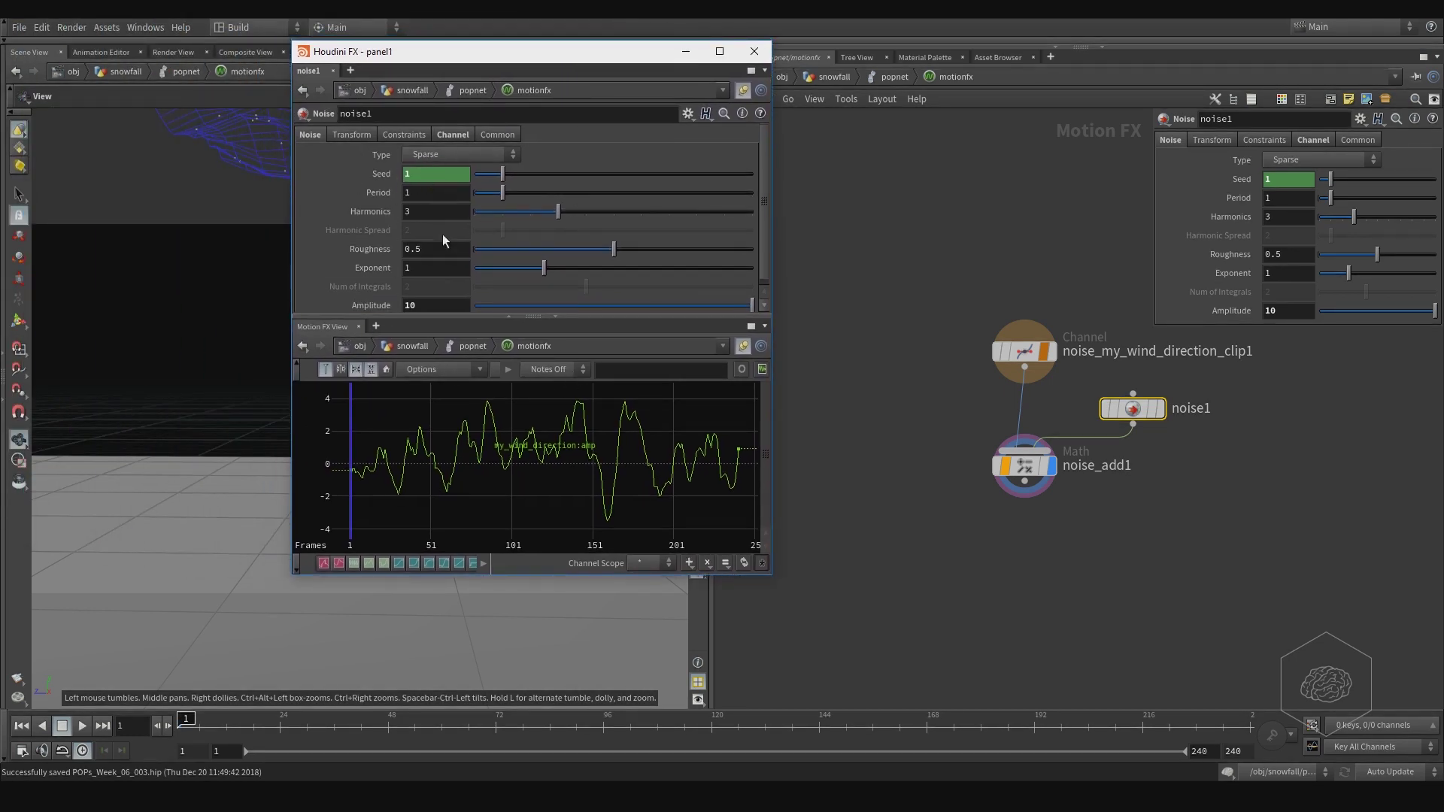
Step: Scrub along the amplitude noise curve to frame 88 and compare it with my_wind_direction's parameters in popnet
left_click_drag(761, 197, 763, 206)
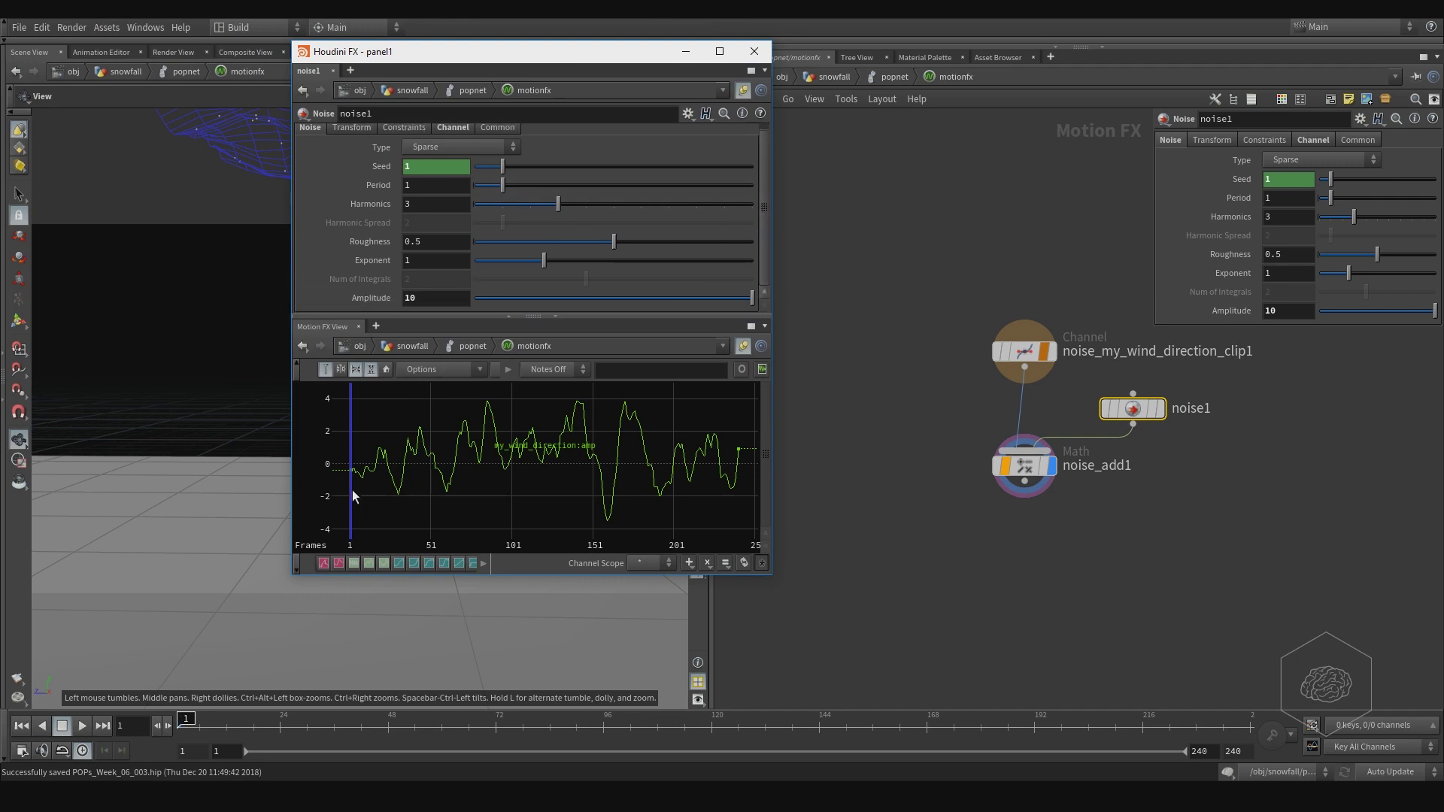
left_click(403, 512)
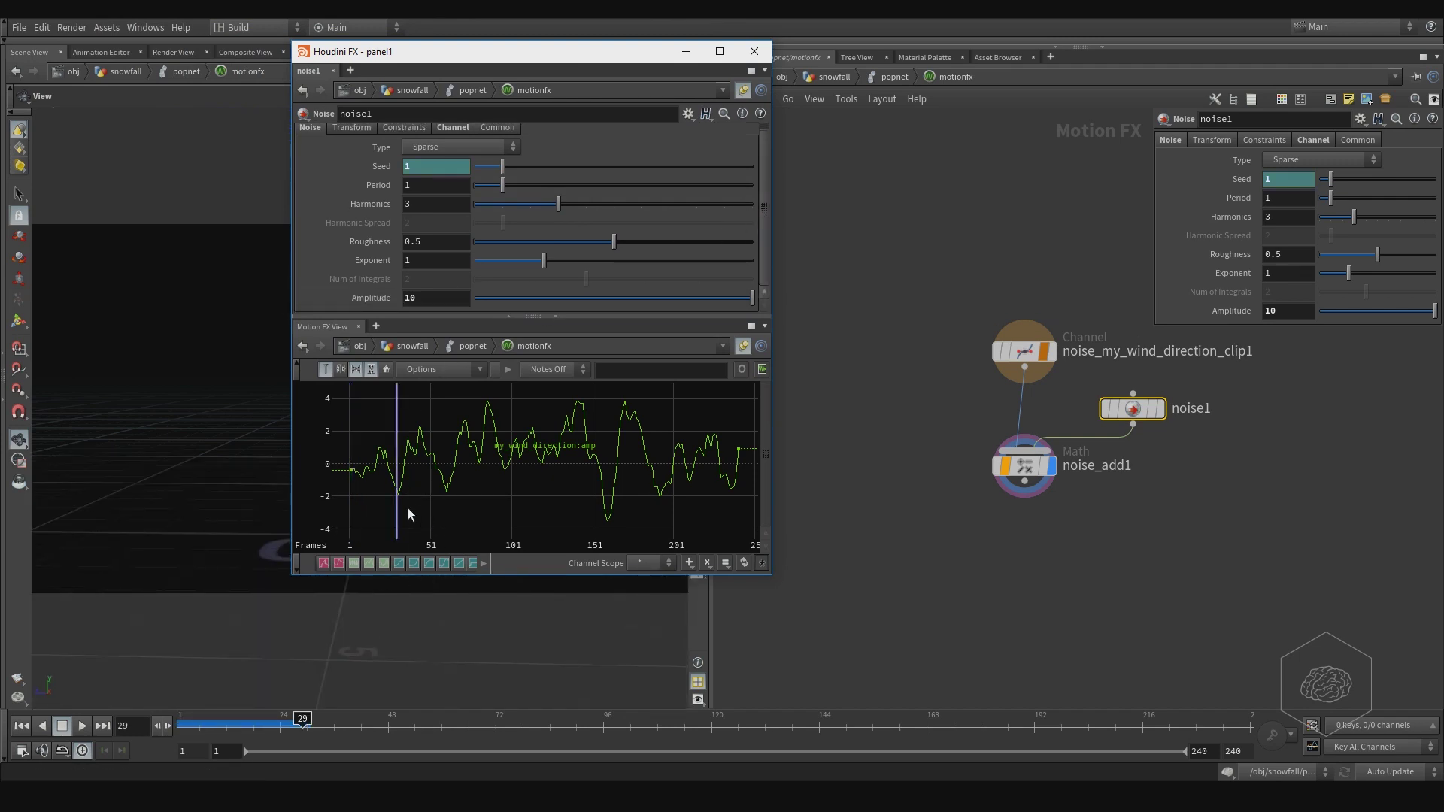
mouse_move(410, 511)
left_mouse_down()
mouse_move(606, 523)
mouse_move(429, 496)
left_mouse_up()
left_click_drag(622, 44, 512, 59)
left_click(896, 77)
key("h")
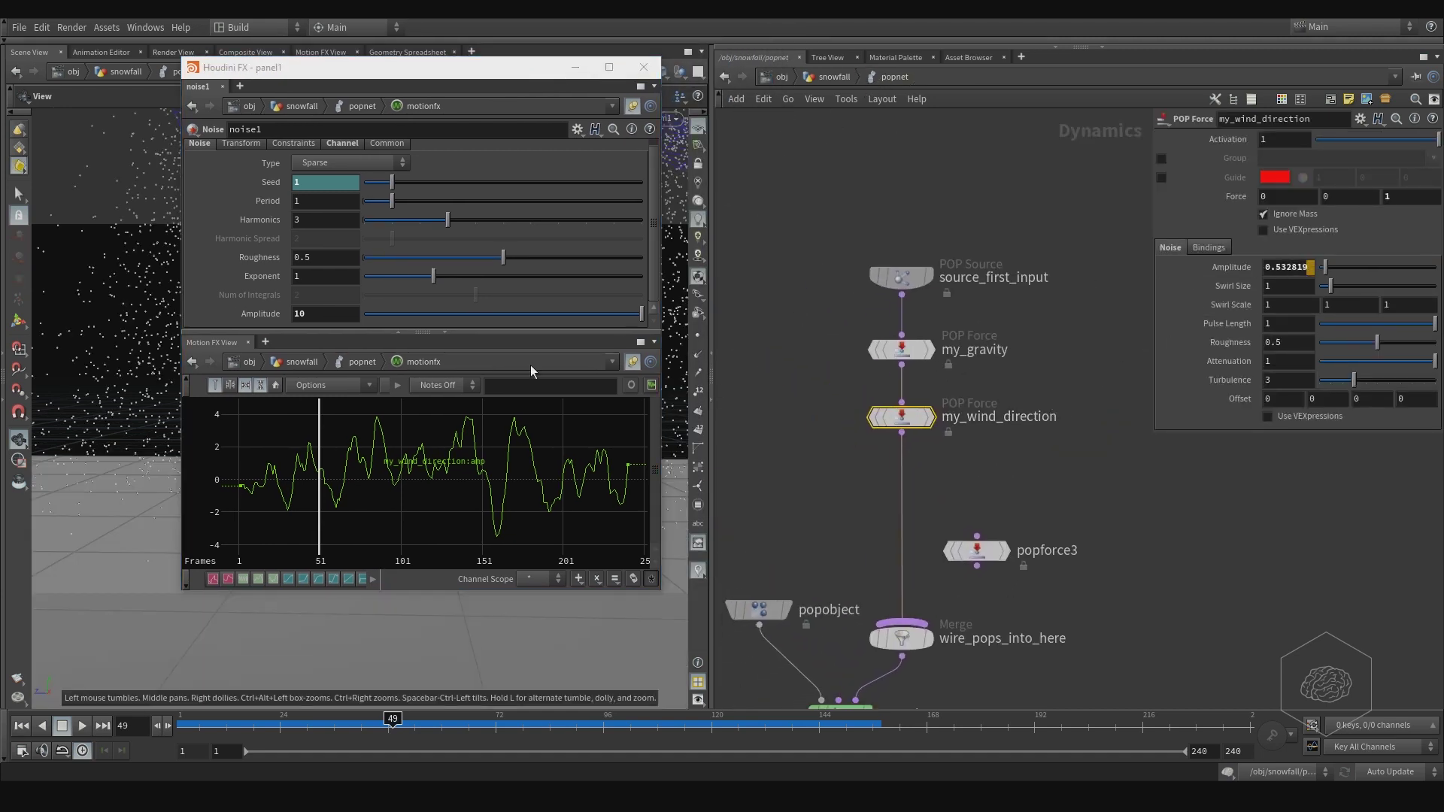
left_click_drag(312, 519, 381, 519)
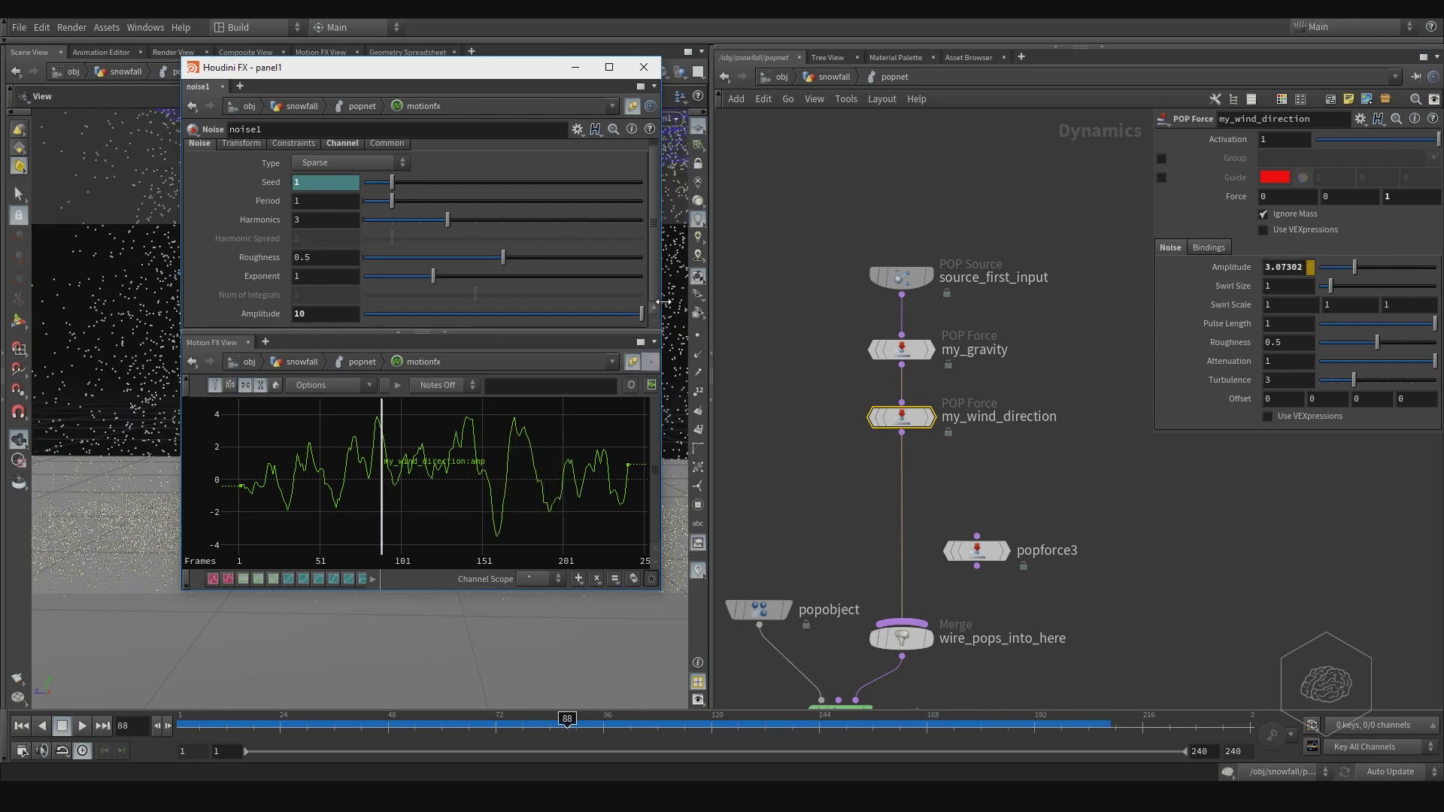
Step: Enlarge and reposition the floating effect window, then set noise1's roughness to 0.418 and exponent to 1.498
left_click_drag(663, 302, 820, 301)
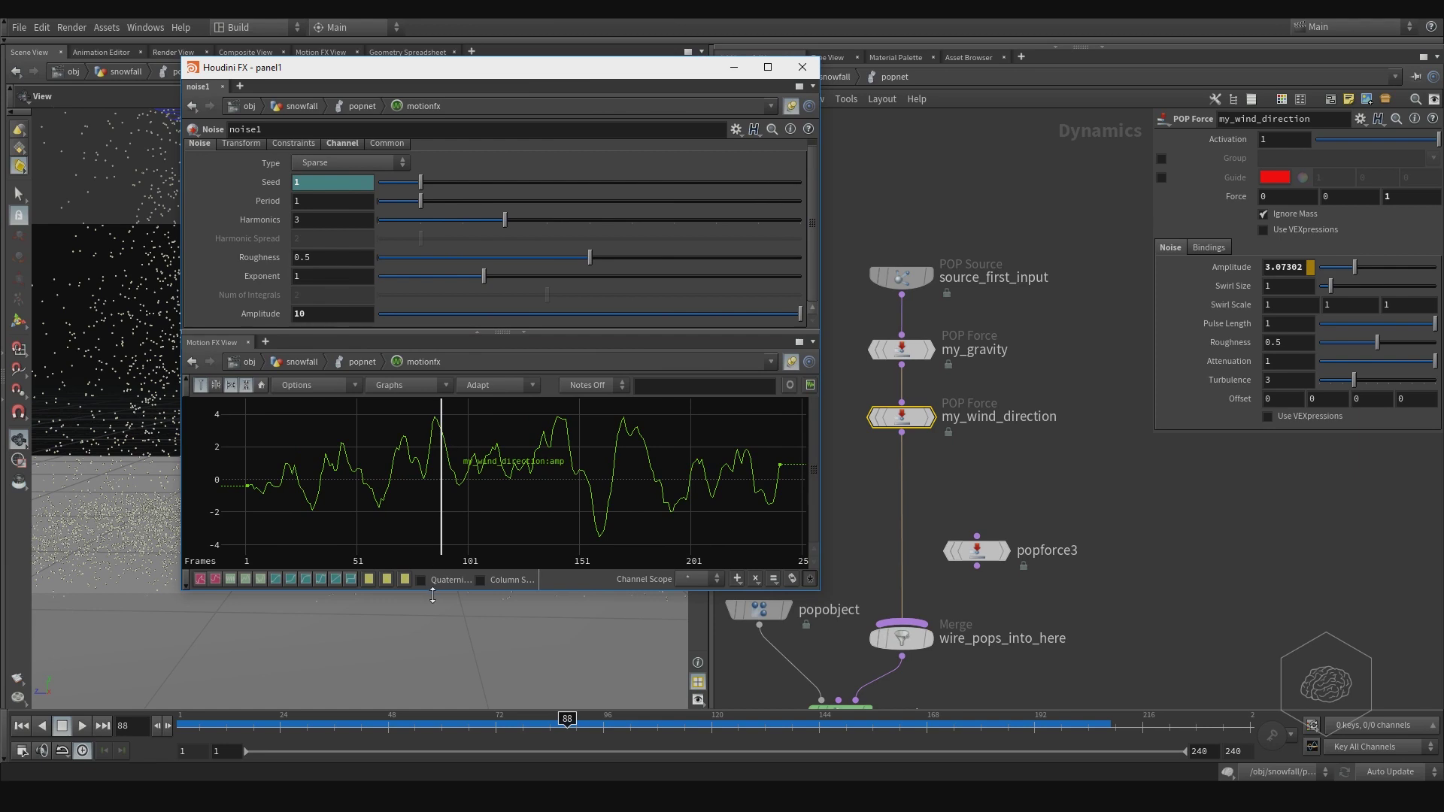
left_click_drag(439, 596, 439, 698)
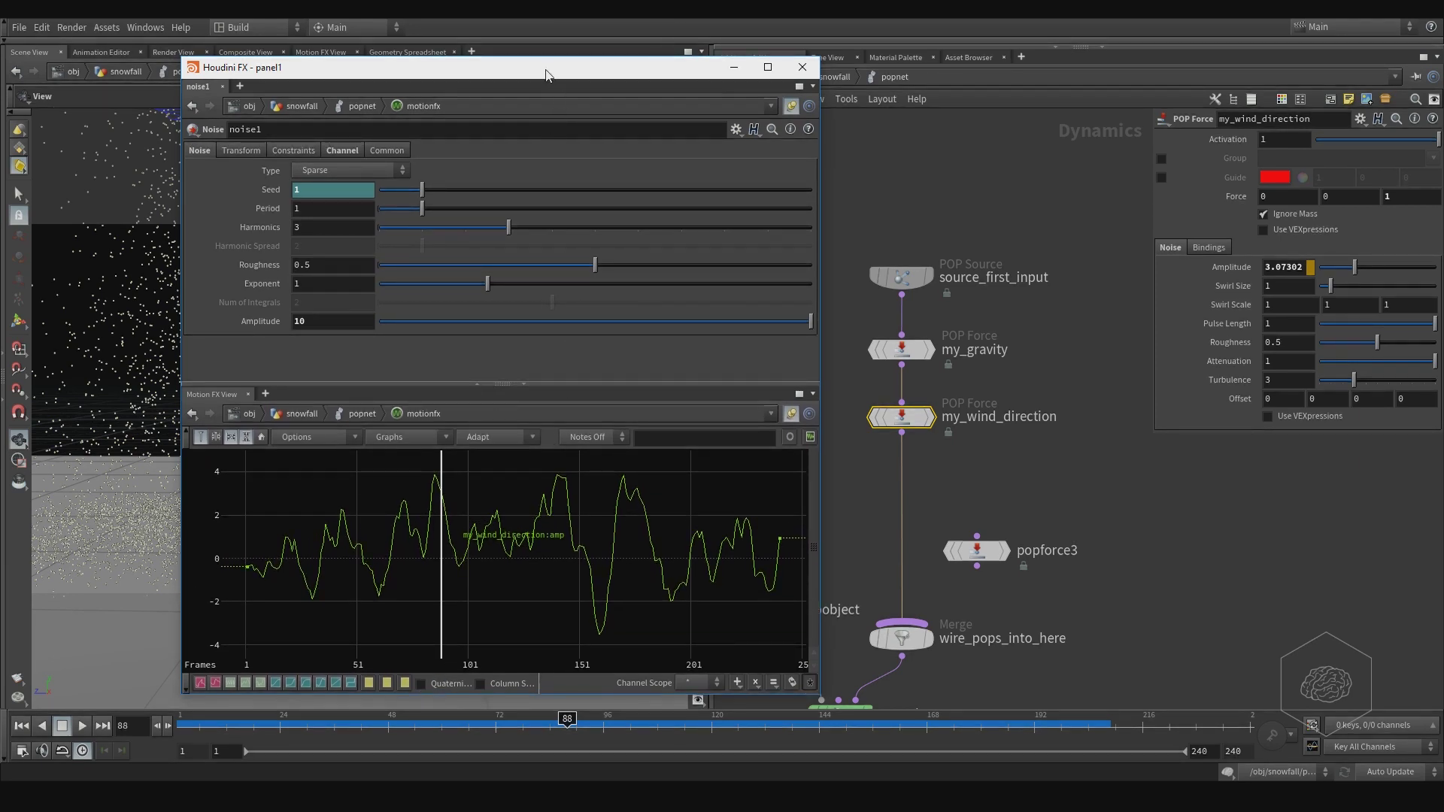
left_click_drag(547, 74, 424, 79)
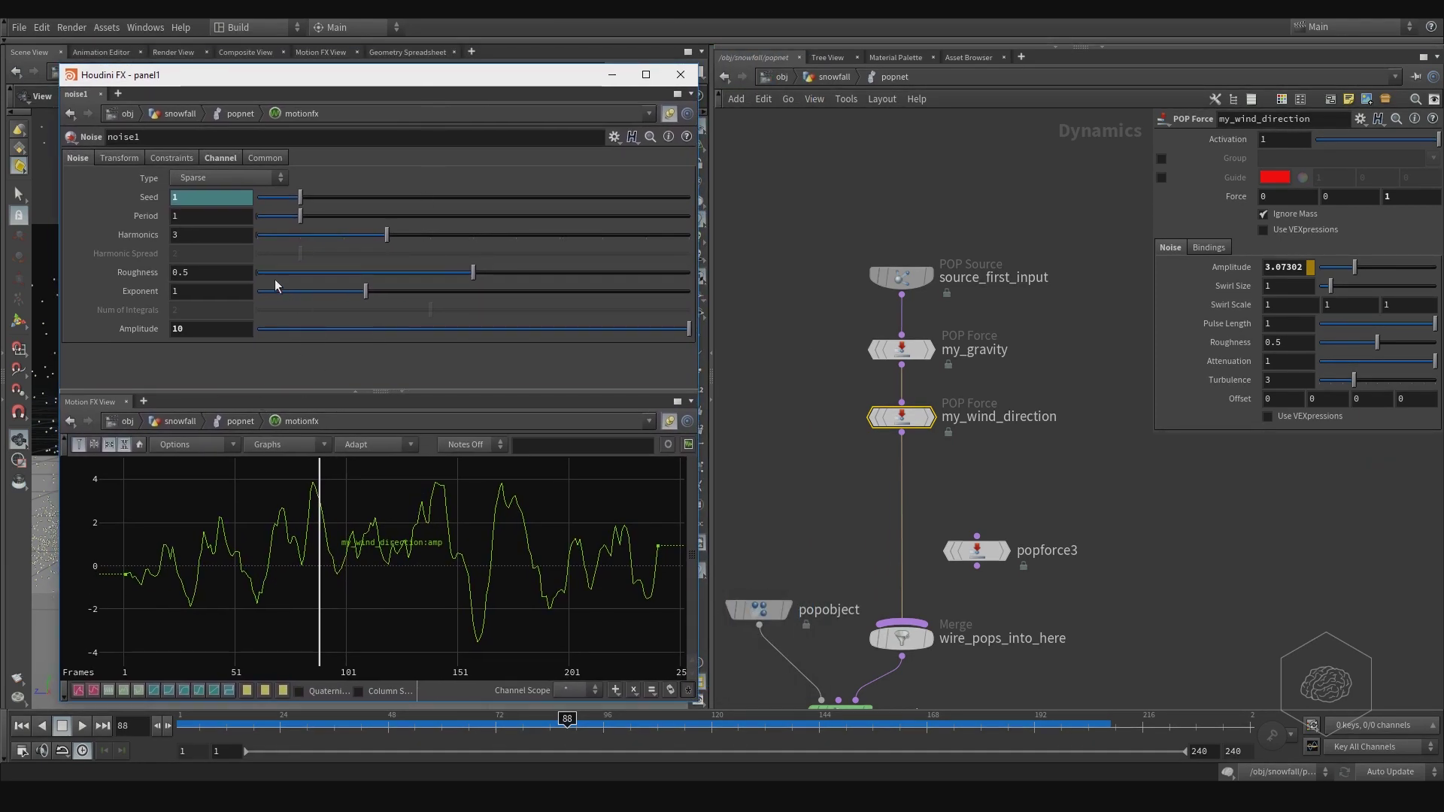
left_click_drag(475, 279, 415, 310)
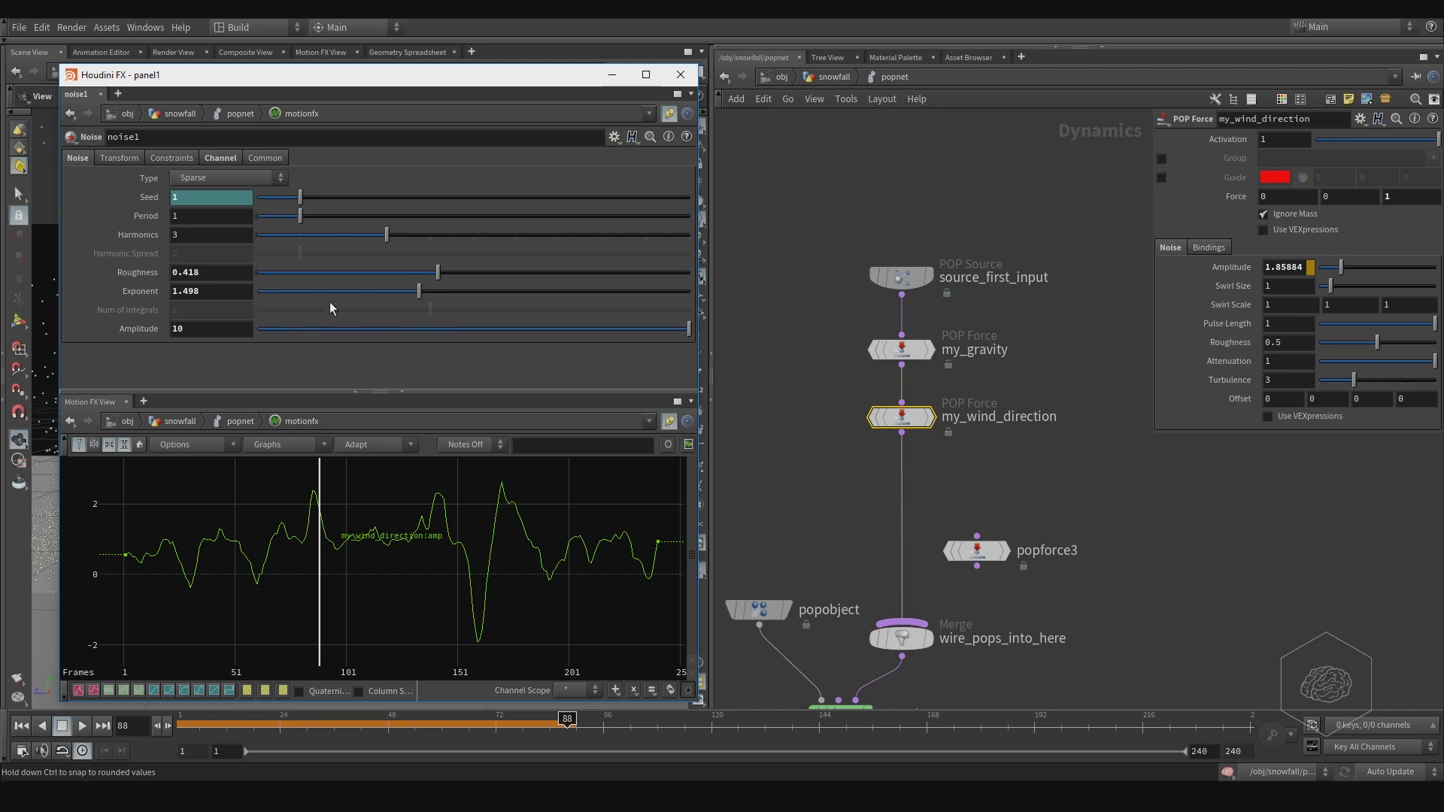
Step: Set noise1's exponent to 1.742, its amplitude to 3 and its period to 6.24
left_click_drag(418, 286, 329, 357)
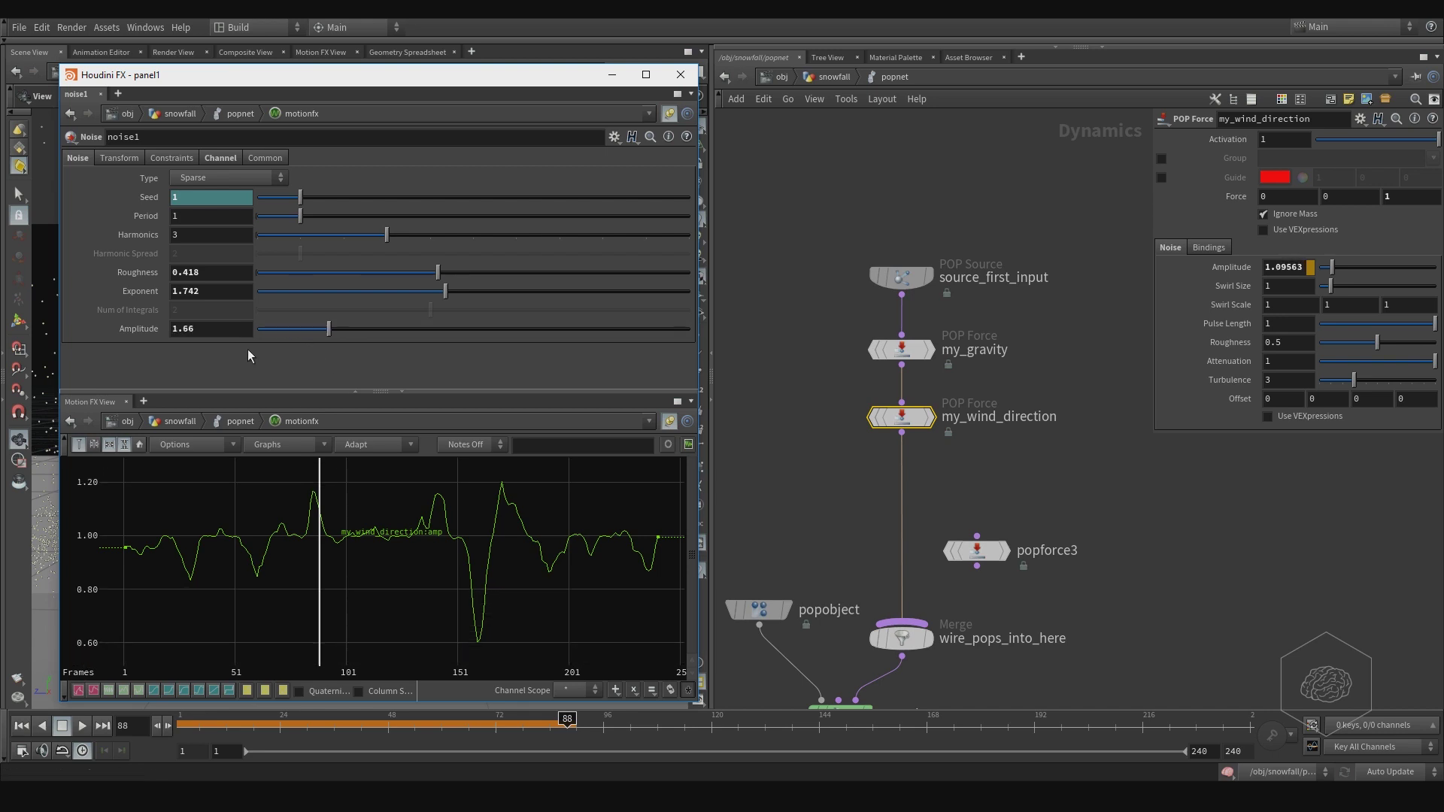
key("Return")
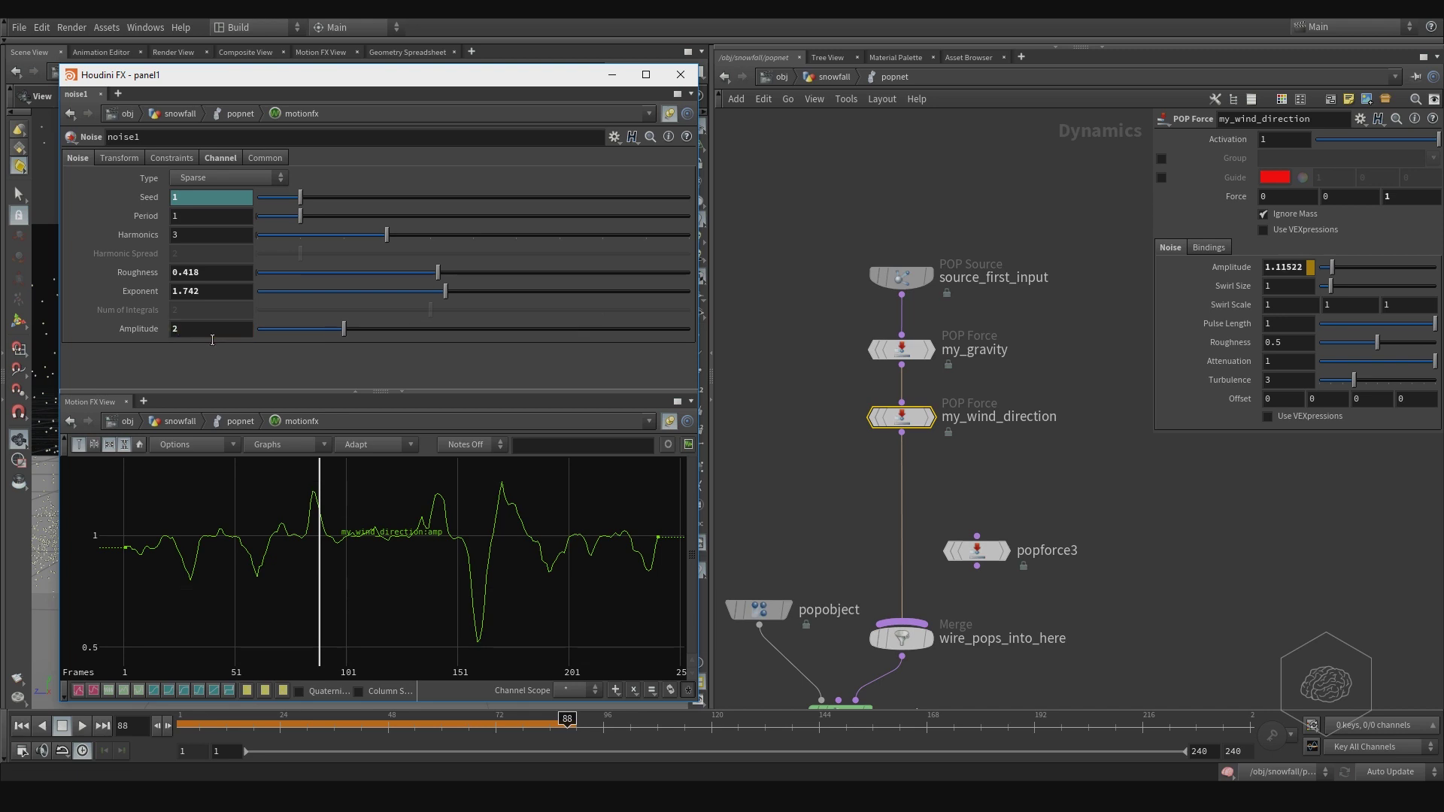
double_click(209, 329)
type("3")
key("Return")
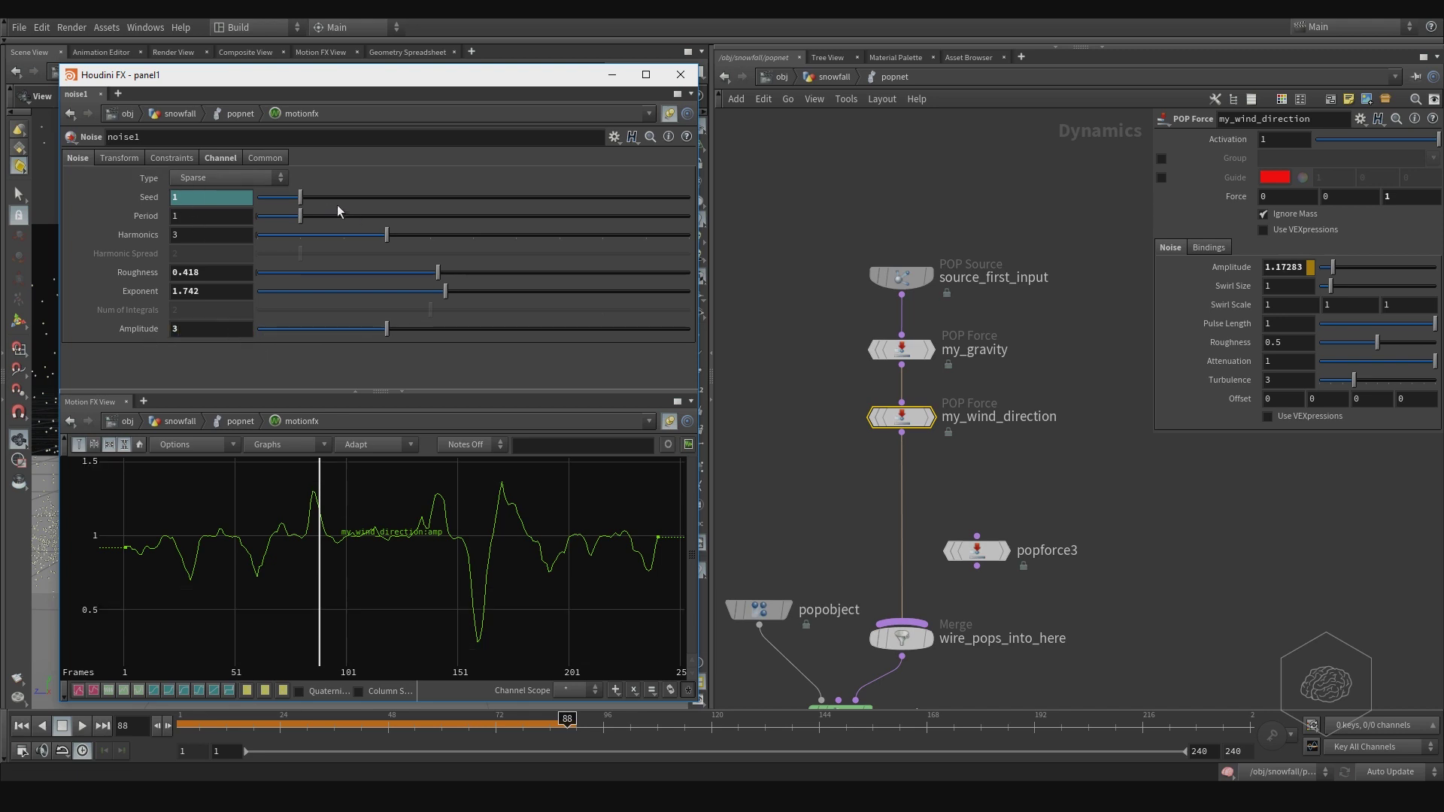
left_click_drag(305, 220, 525, 275)
Step: Try the Hermite, Harmonic Summation, Brownian and Random noise types on noise1, ending with Alligator
left_click(248, 181)
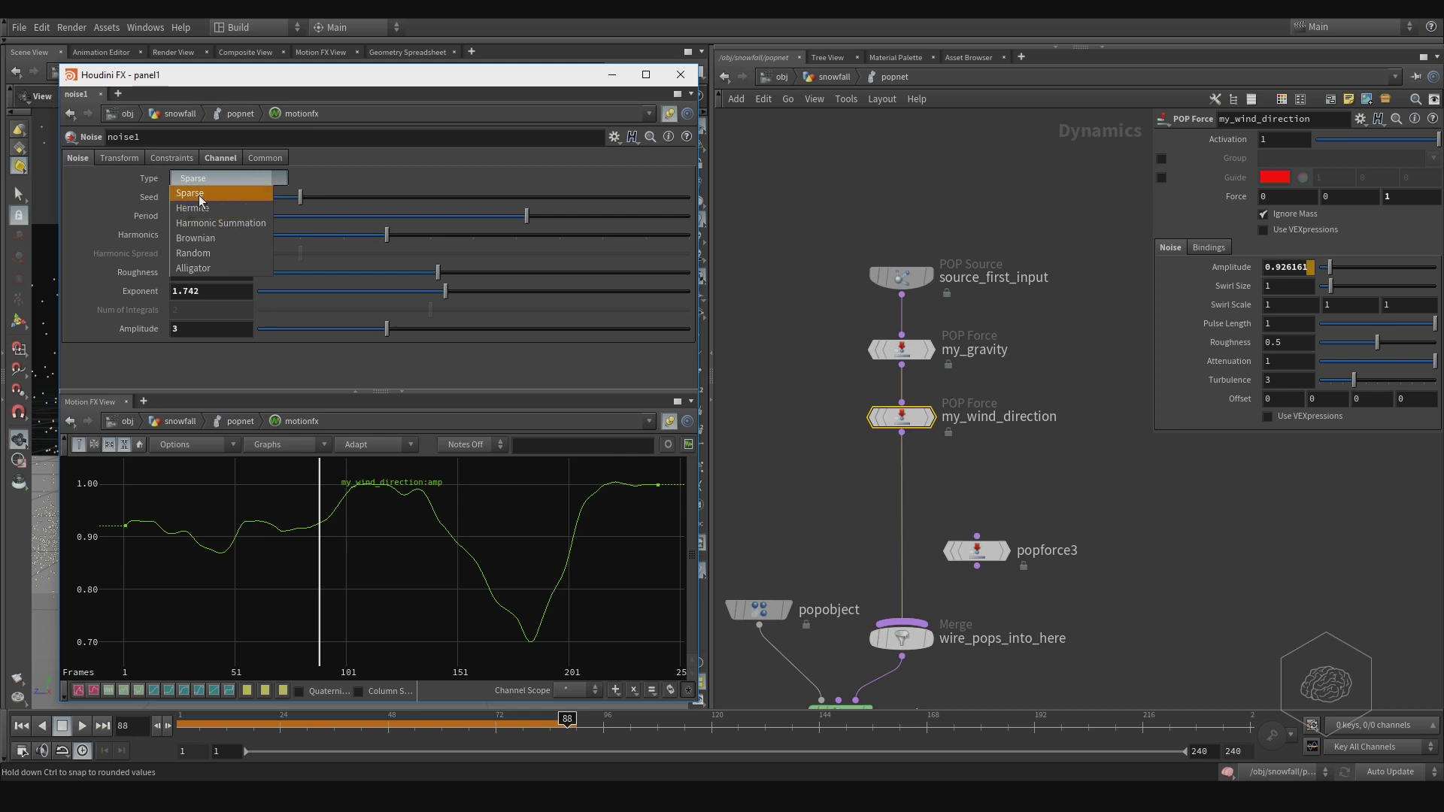
left_click(205, 209)
left_click(220, 181)
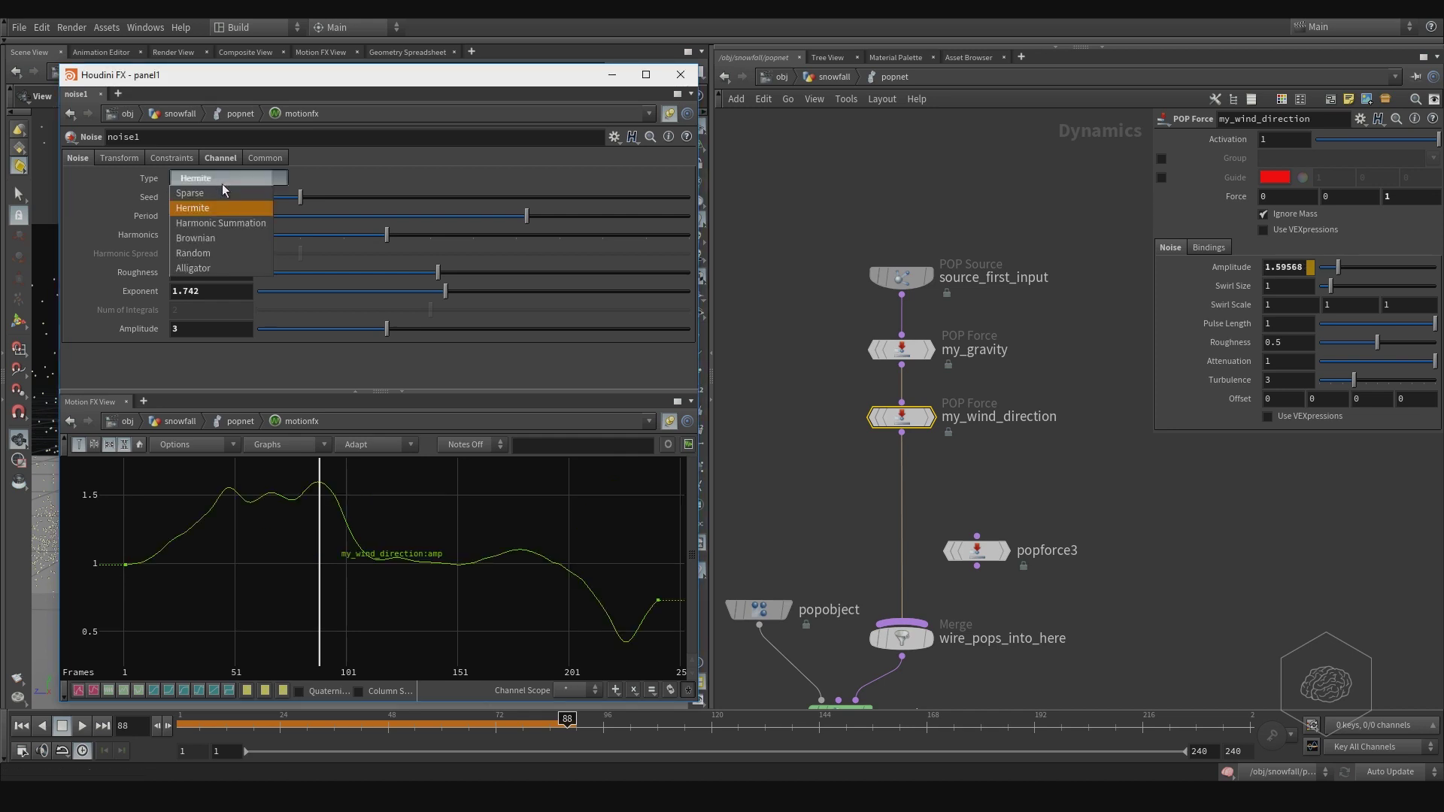
left_click(216, 222)
left_click(221, 178)
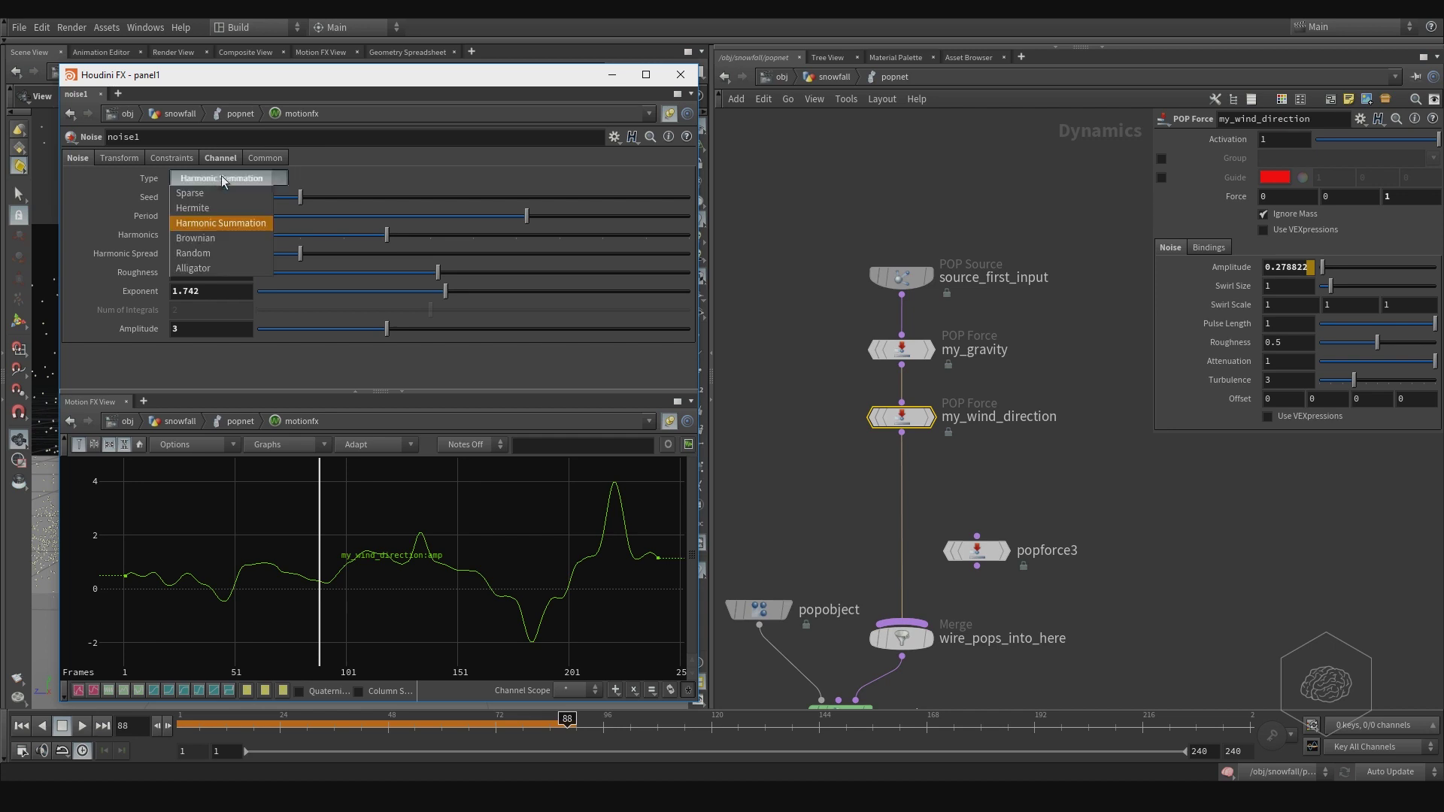
left_click(217, 234)
left_click(226, 178)
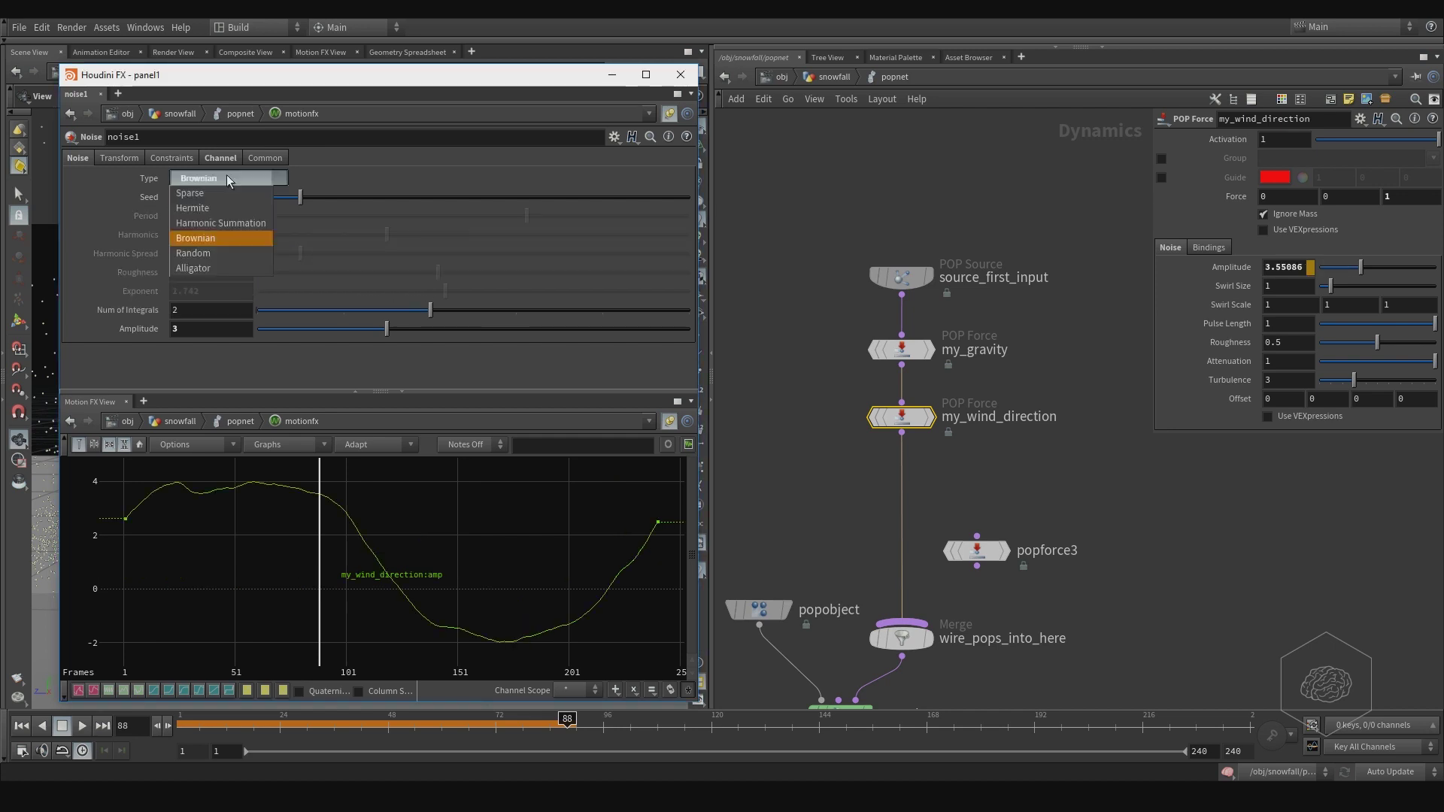
left_click(215, 254)
left_click(214, 178)
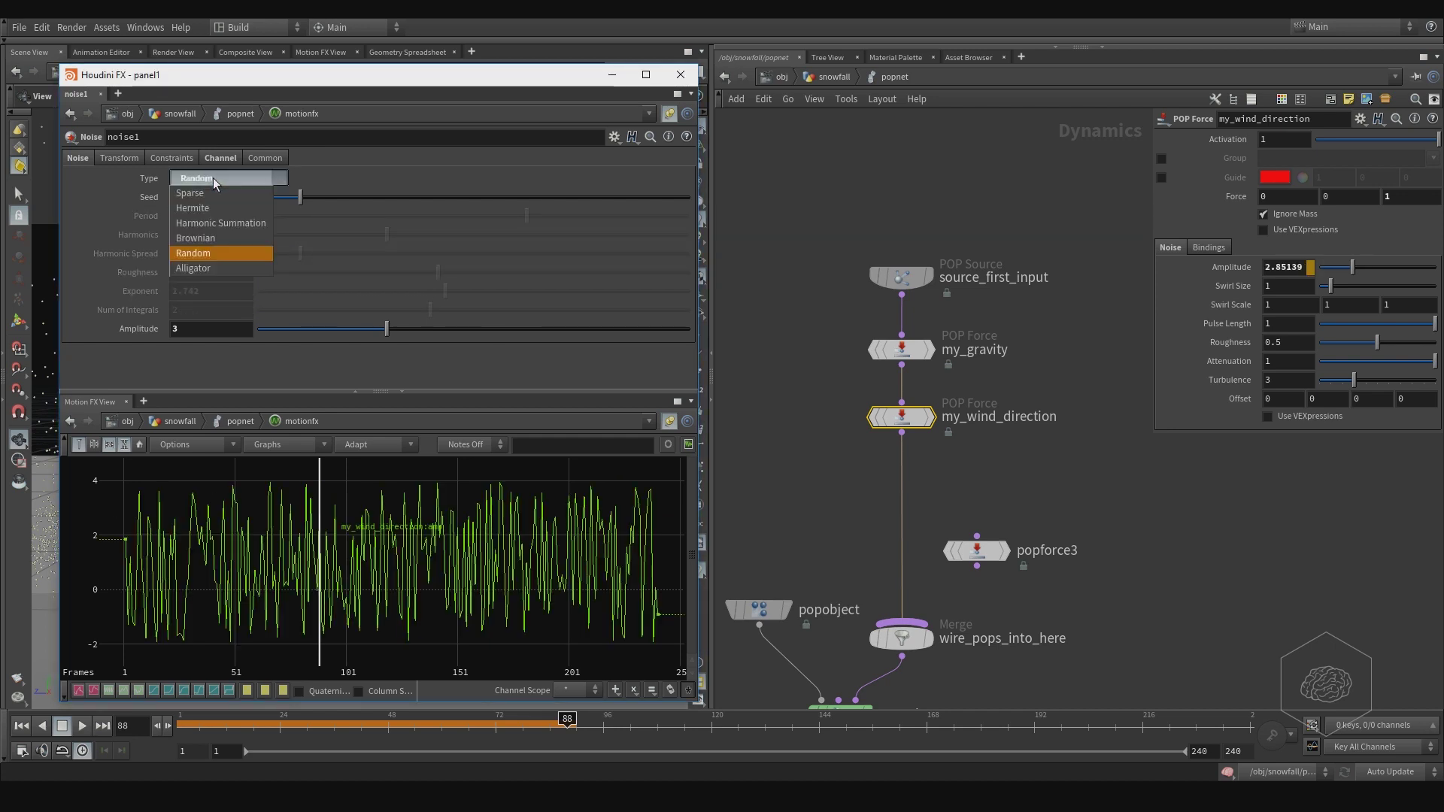
left_click(206, 268)
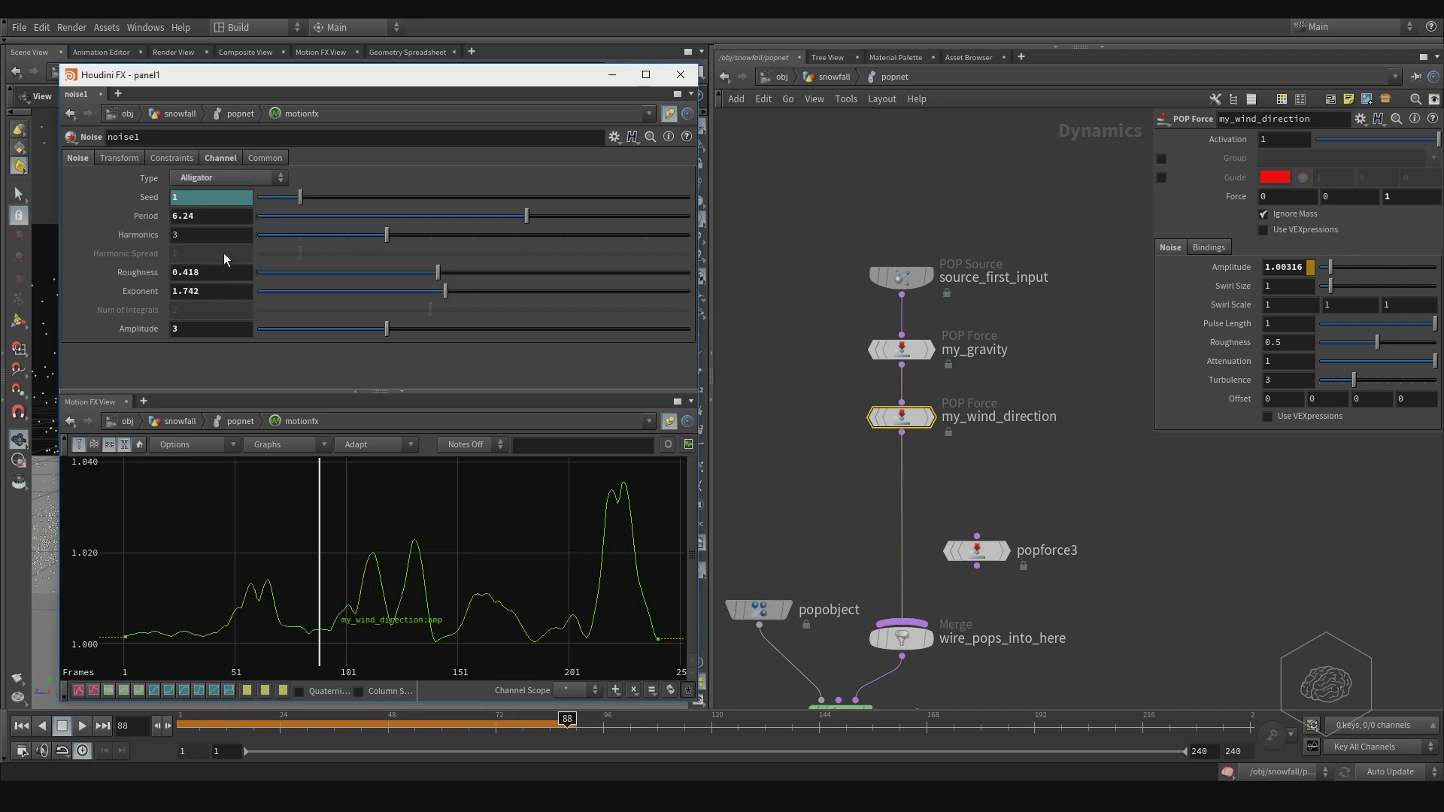
Step: Review noise1's constraint and transform settings, then close the floating effect window
left_click(209, 157)
left_click(148, 157)
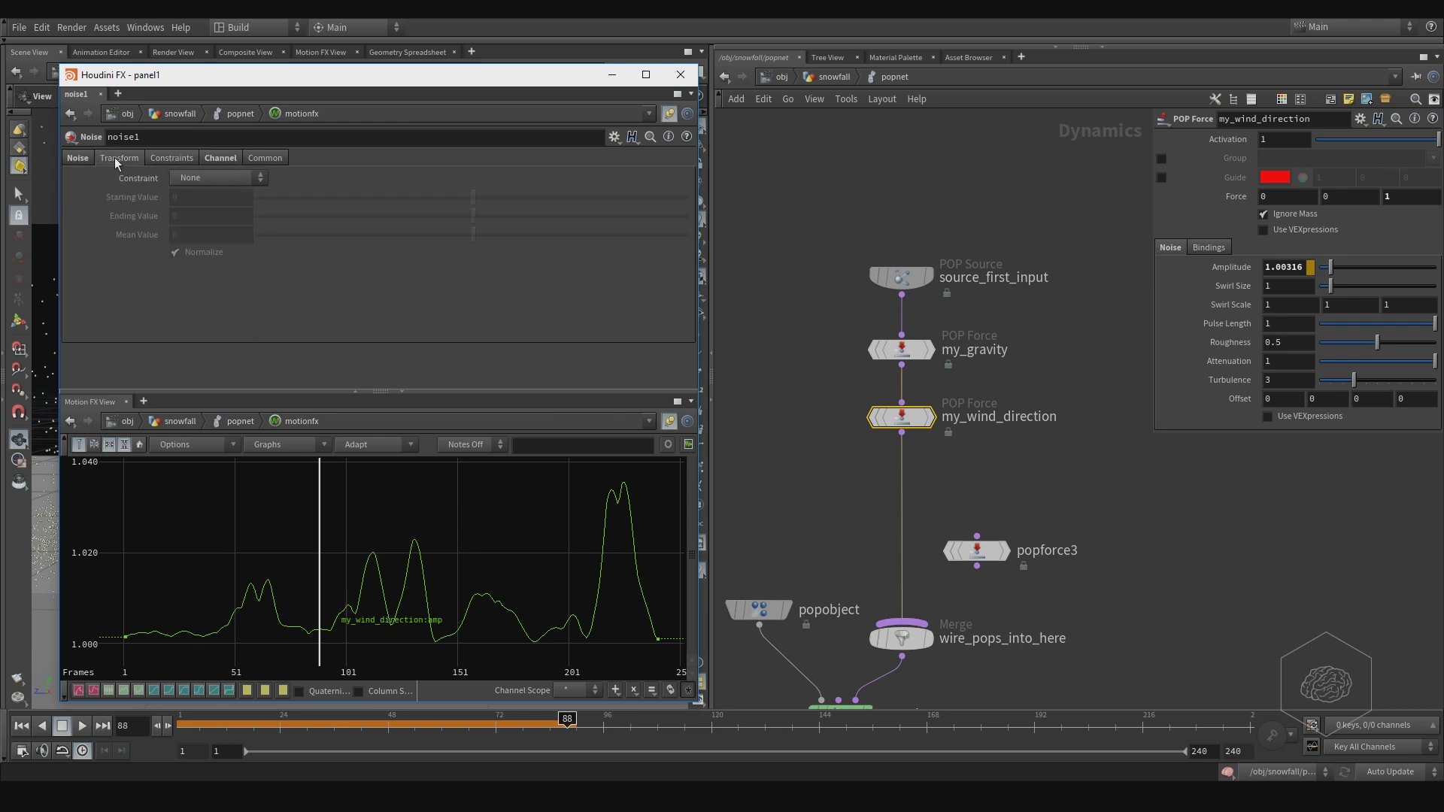
left_click(114, 160)
left_click(77, 158)
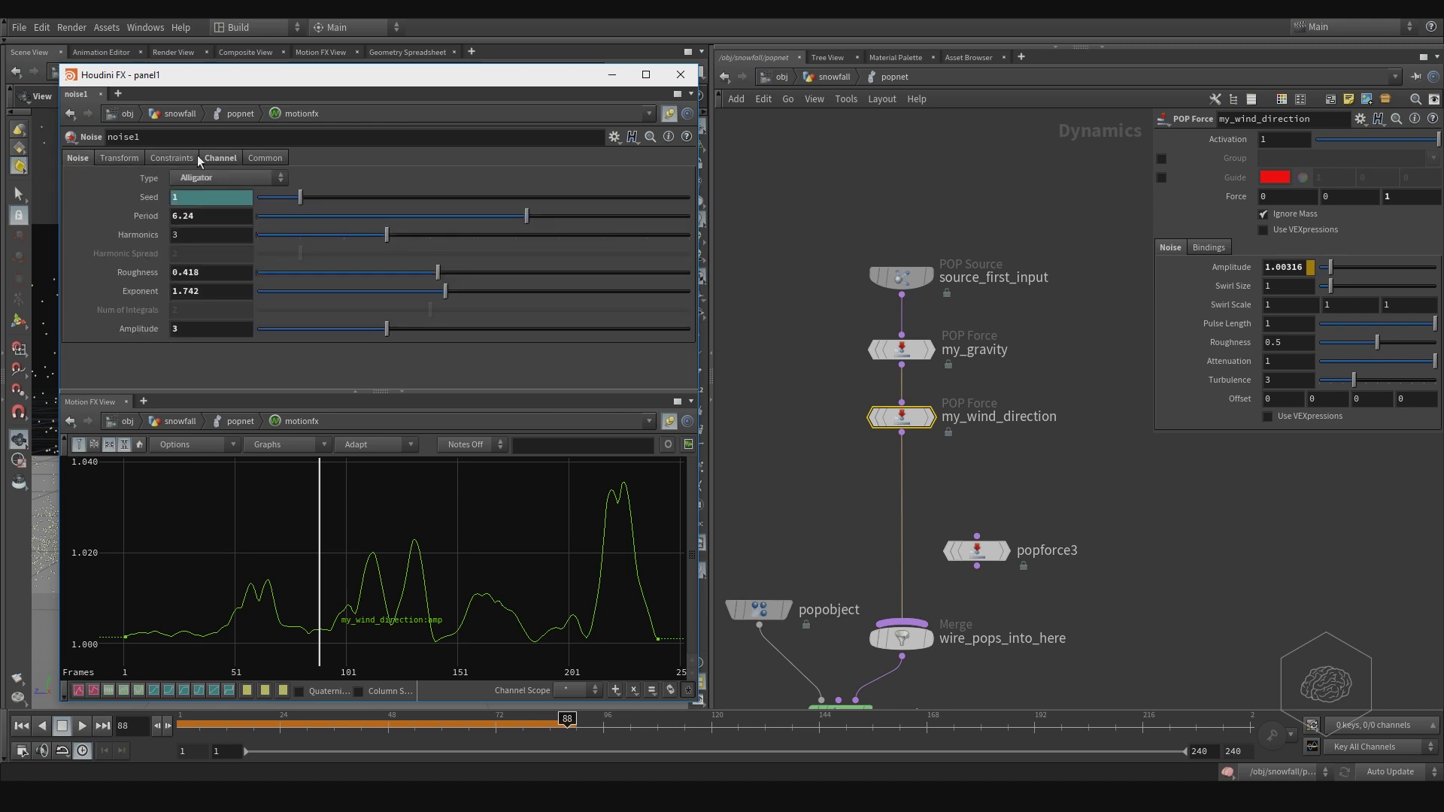
left_click(681, 75)
Step: Go up to snowfall, re-enter popnet and move the motionfx node beside my_wind_direction
left_click(835, 76)
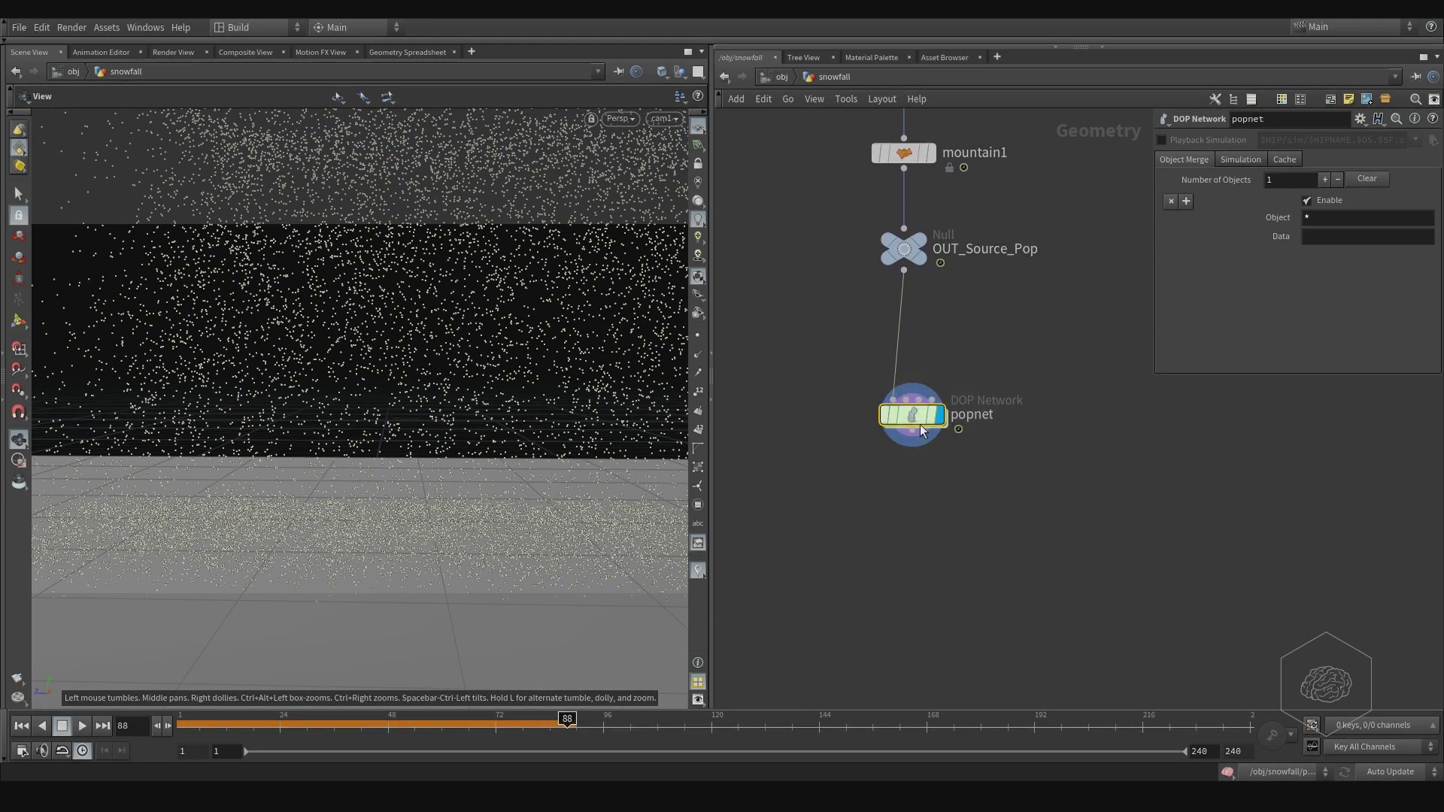
double_click(922, 431)
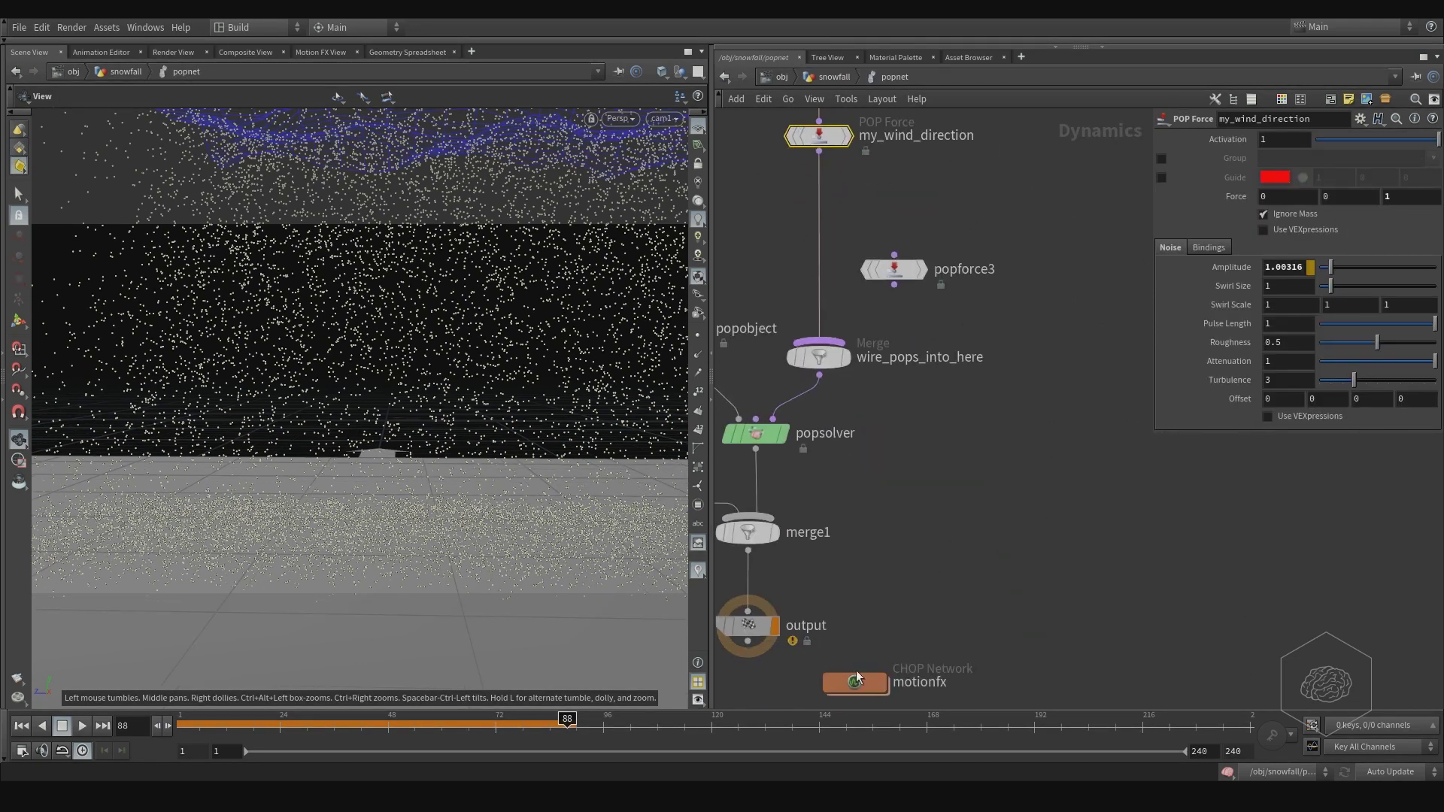
left_click_drag(858, 680, 1091, 374)
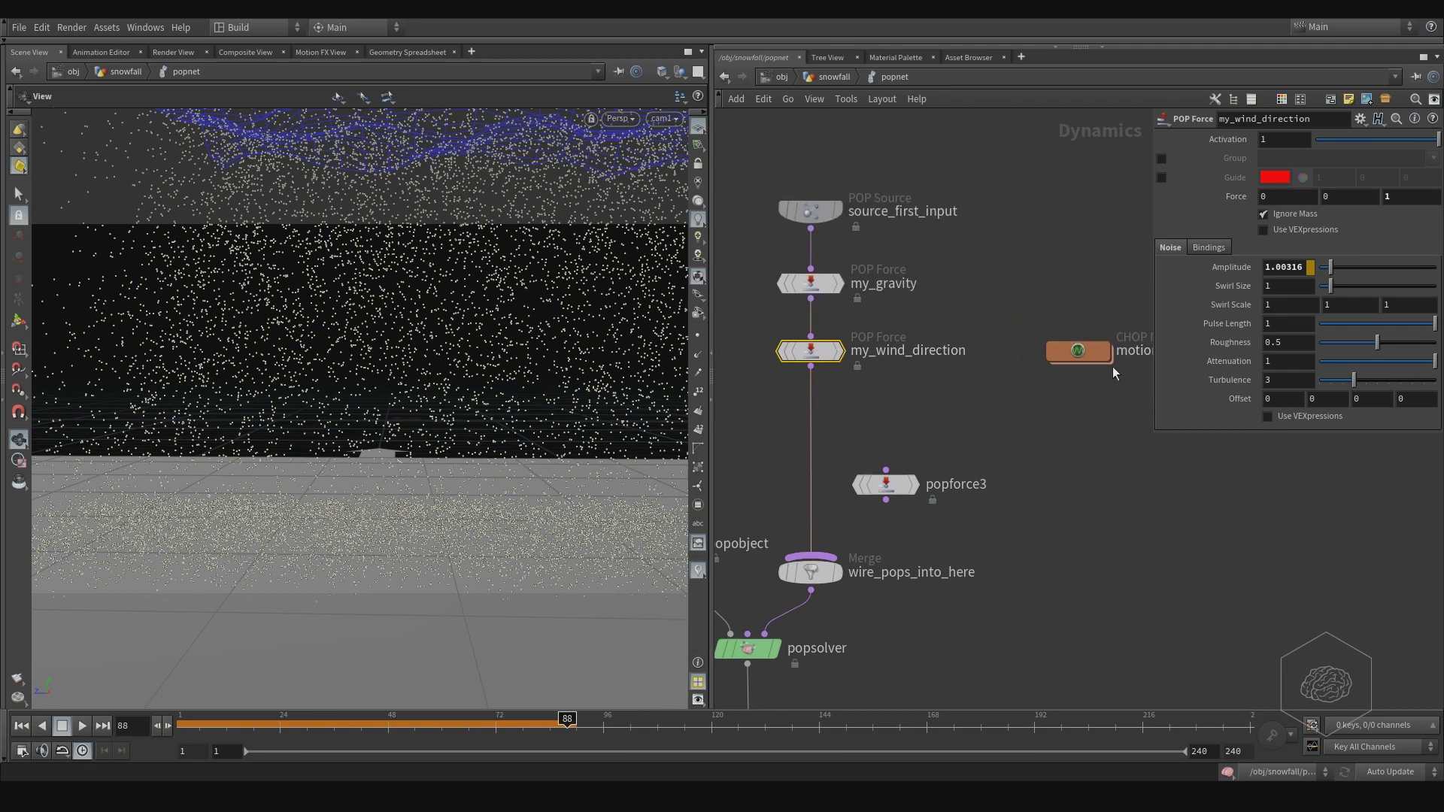
Step: Color the my_wind_direction and motionfx nodes yellow
left_click_drag(989, 358, 778, 323)
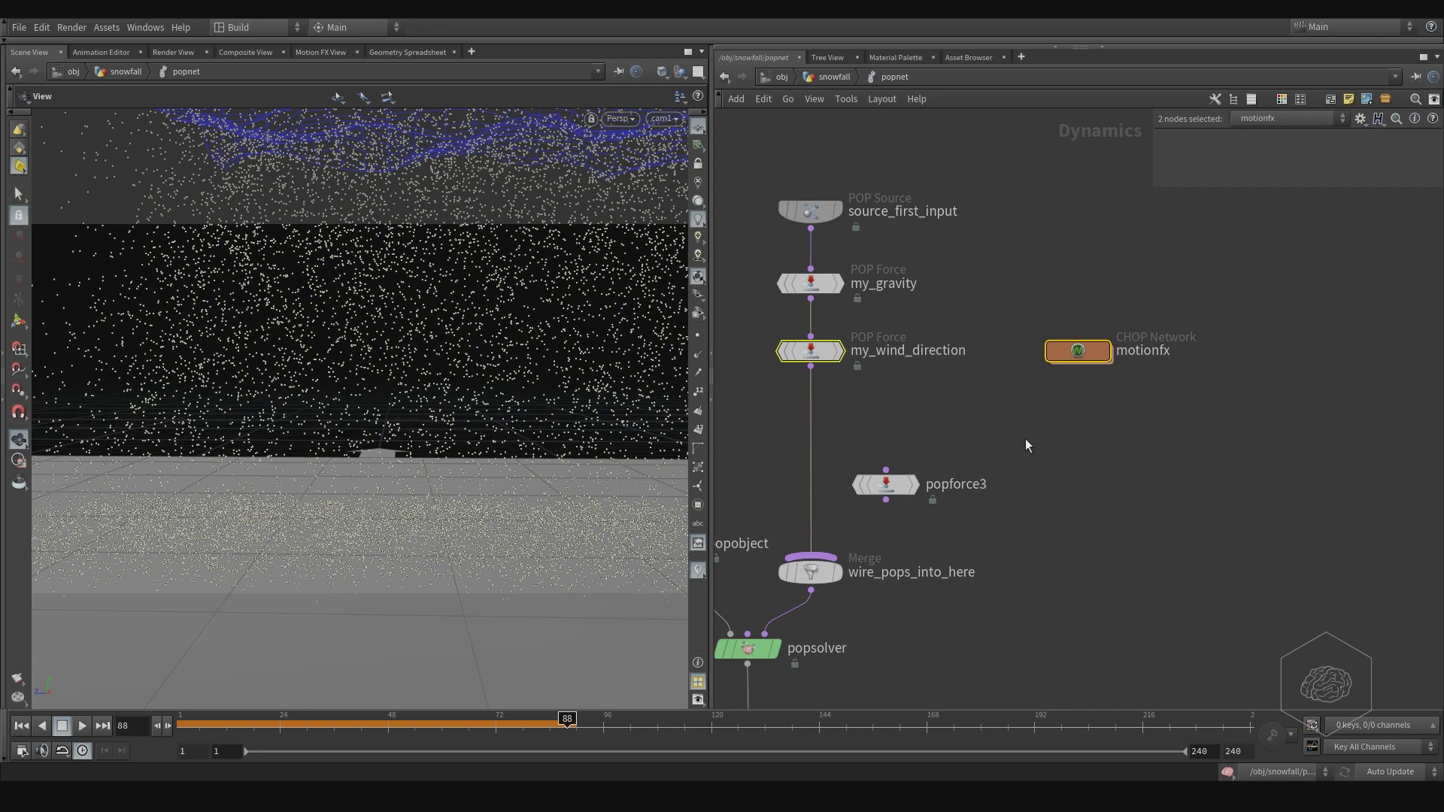
key("c")
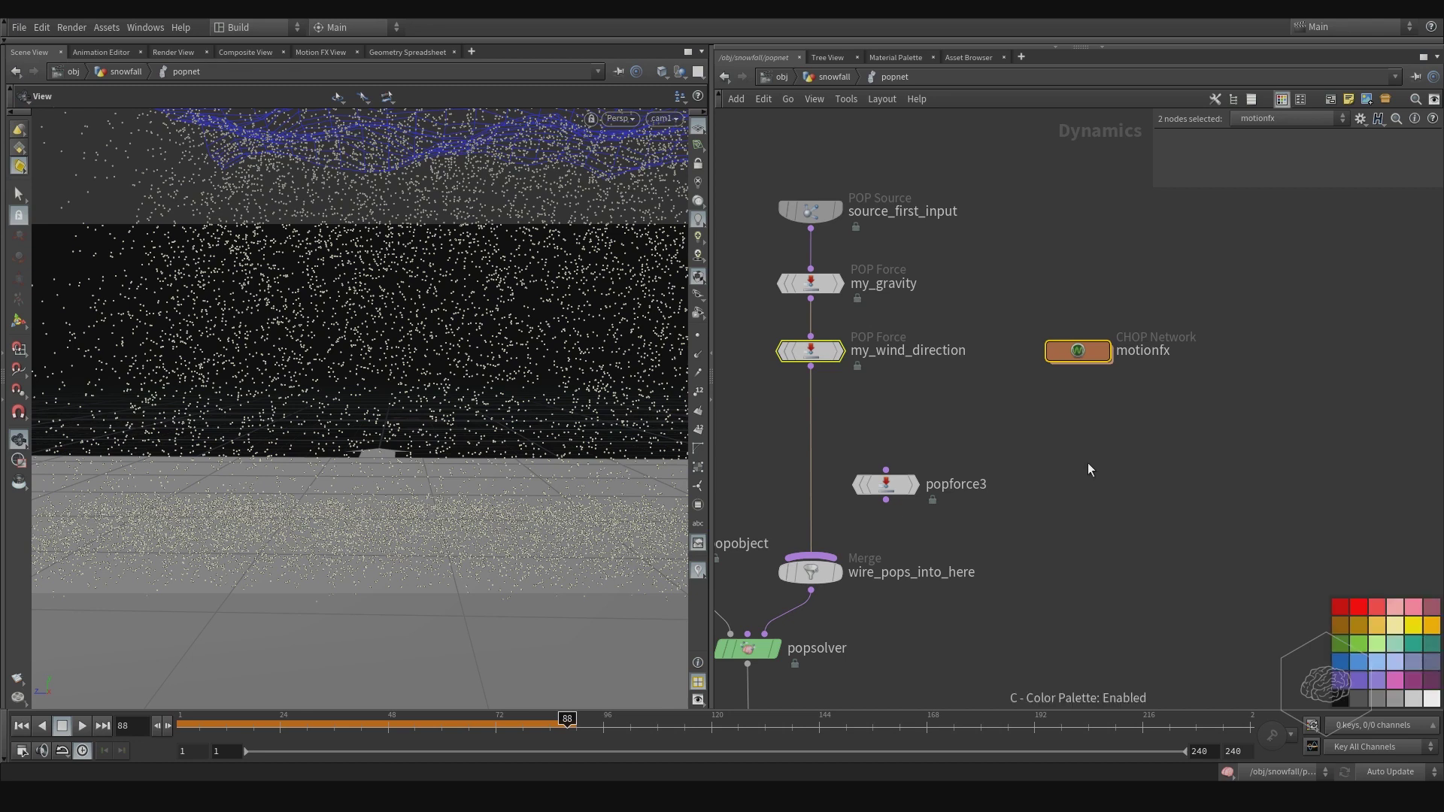
left_click(1413, 625)
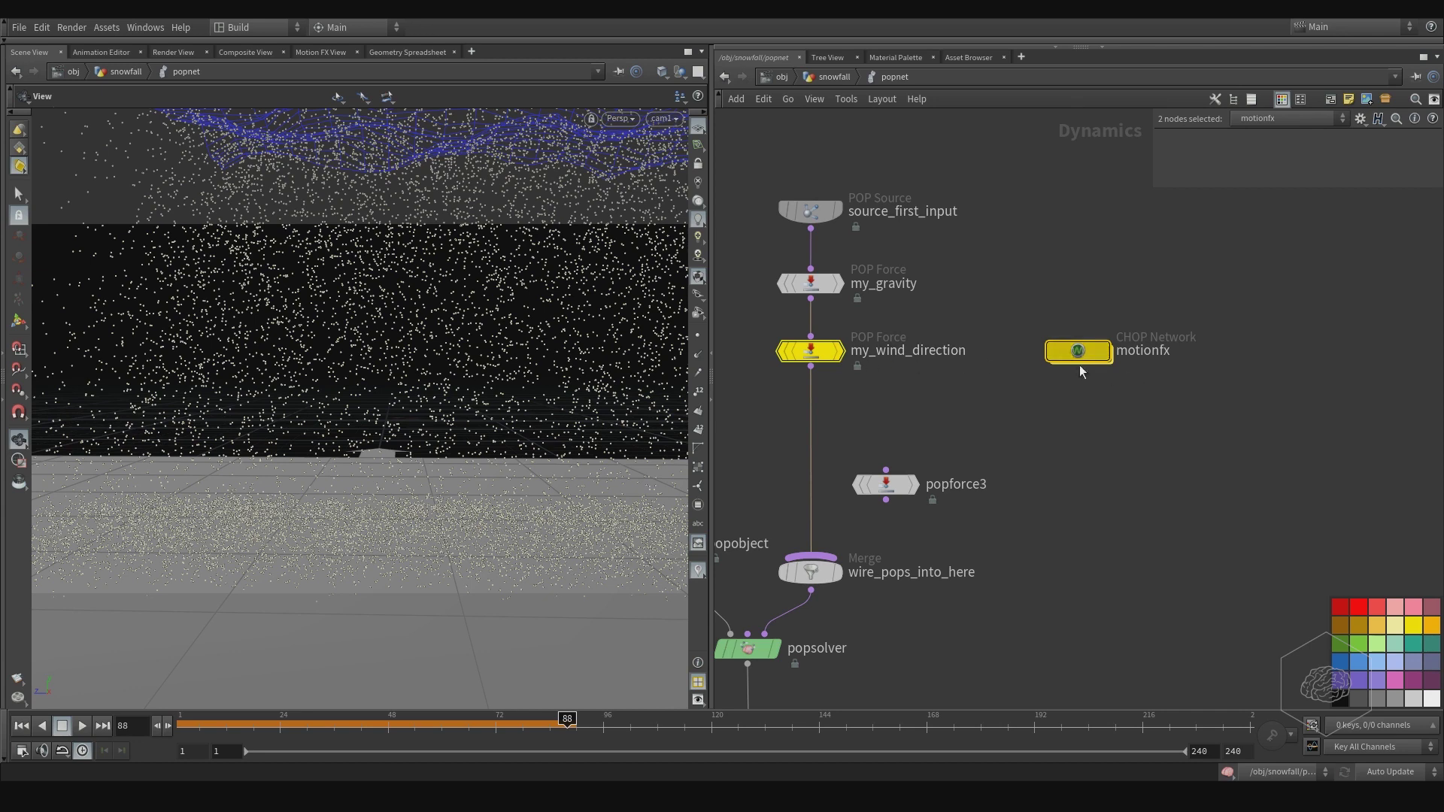
Step: Disable the Motion FX effect on my_wind_direction's noise amplitude, then enable it again
left_click(811, 350)
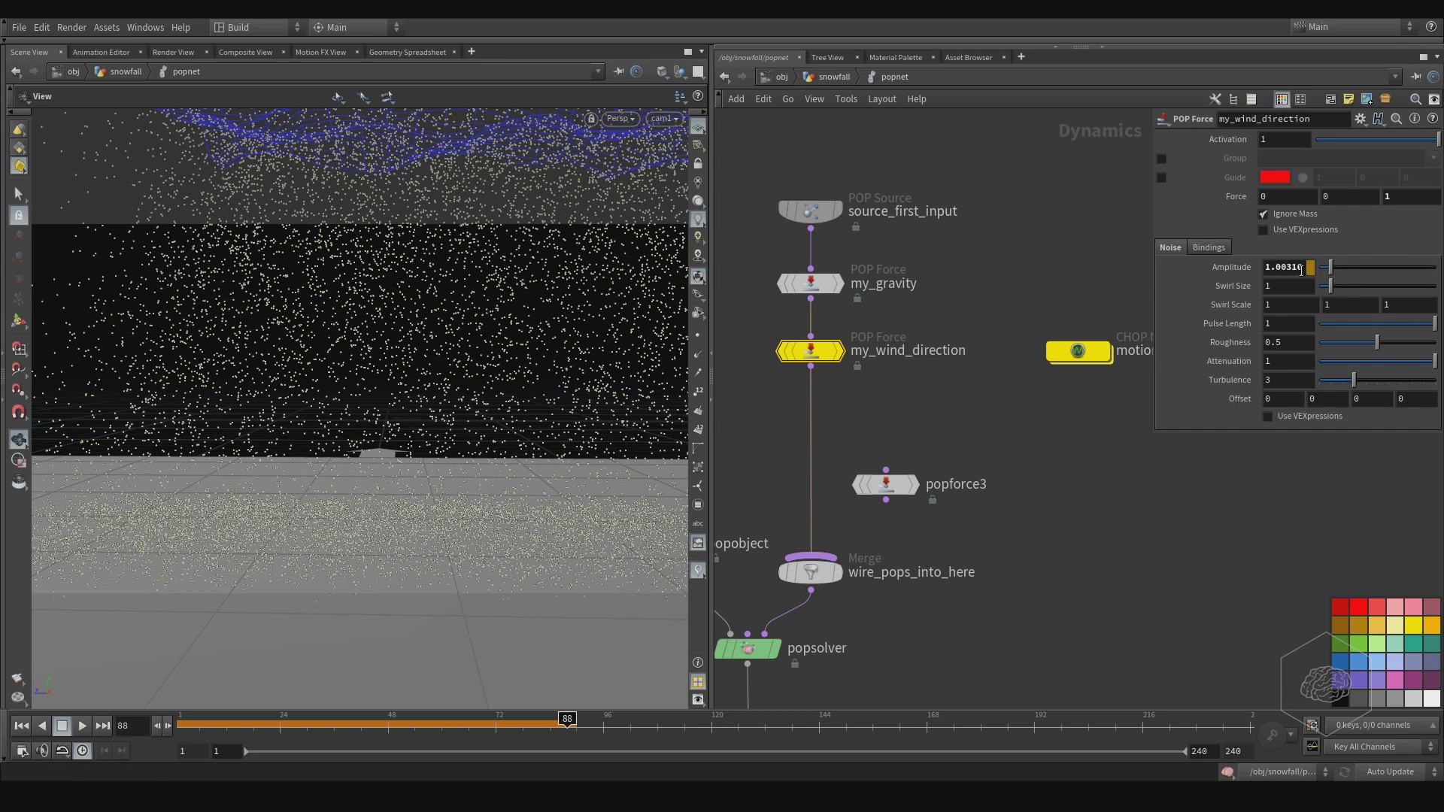
right_click(1281, 269)
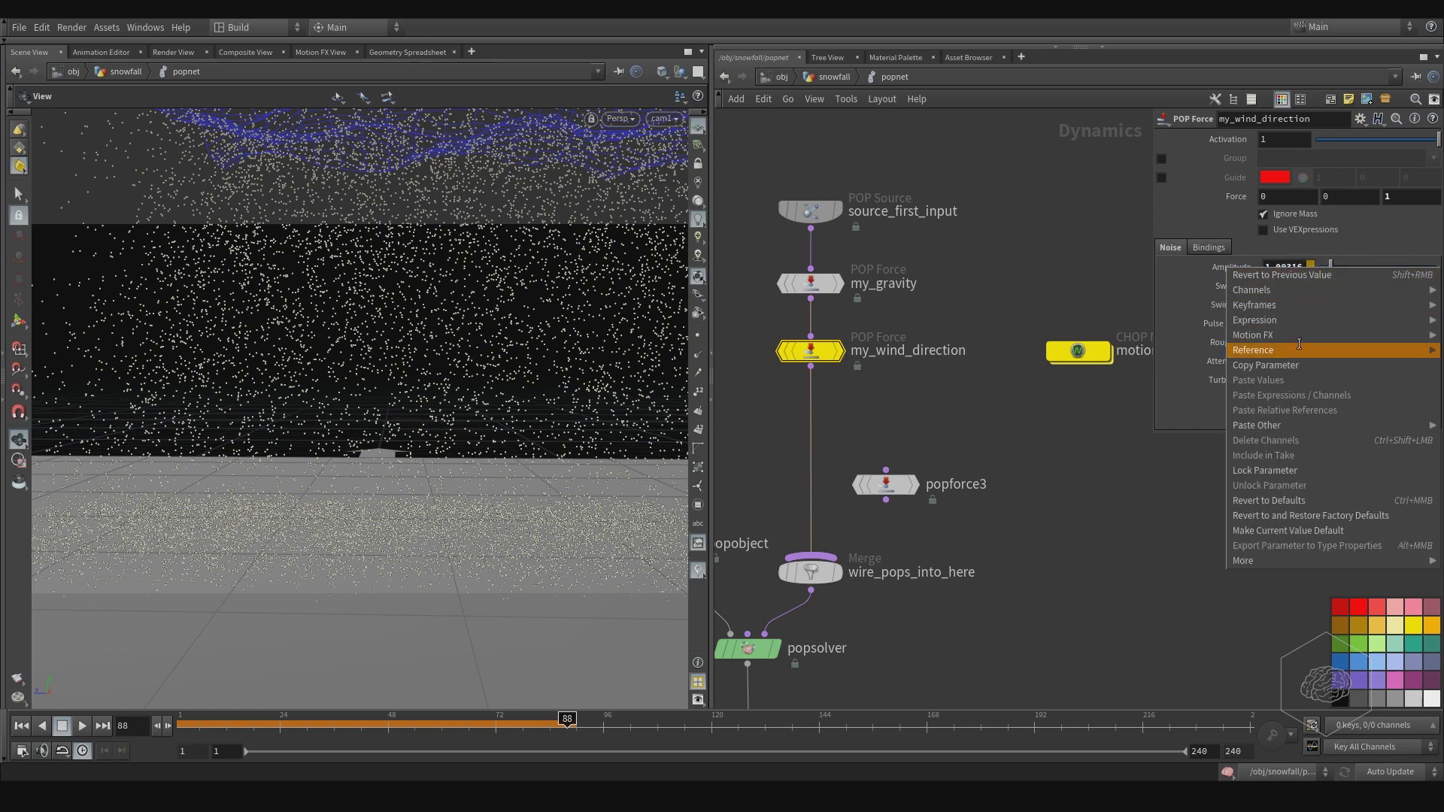
mouse_move(1279, 324)
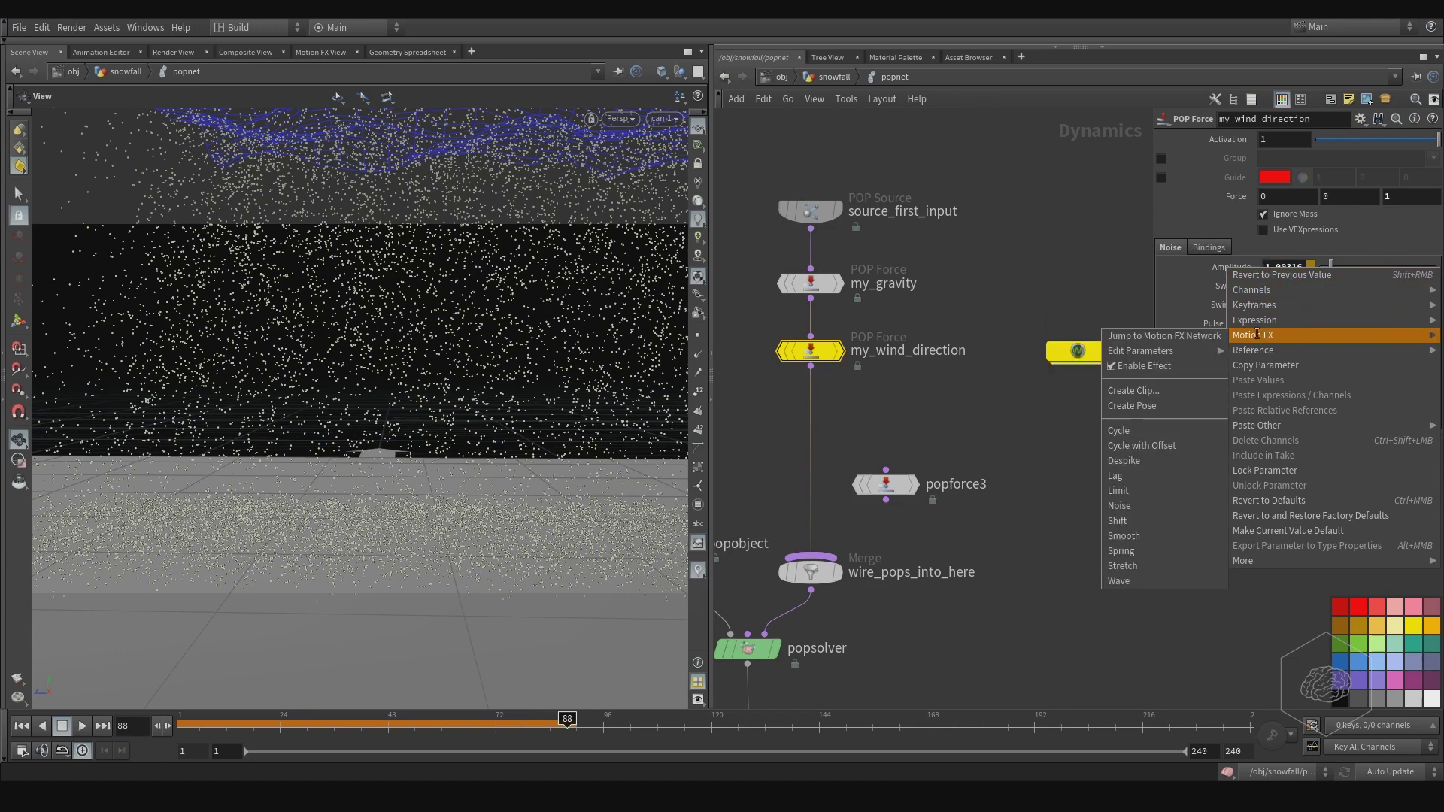
left_click(1114, 368)
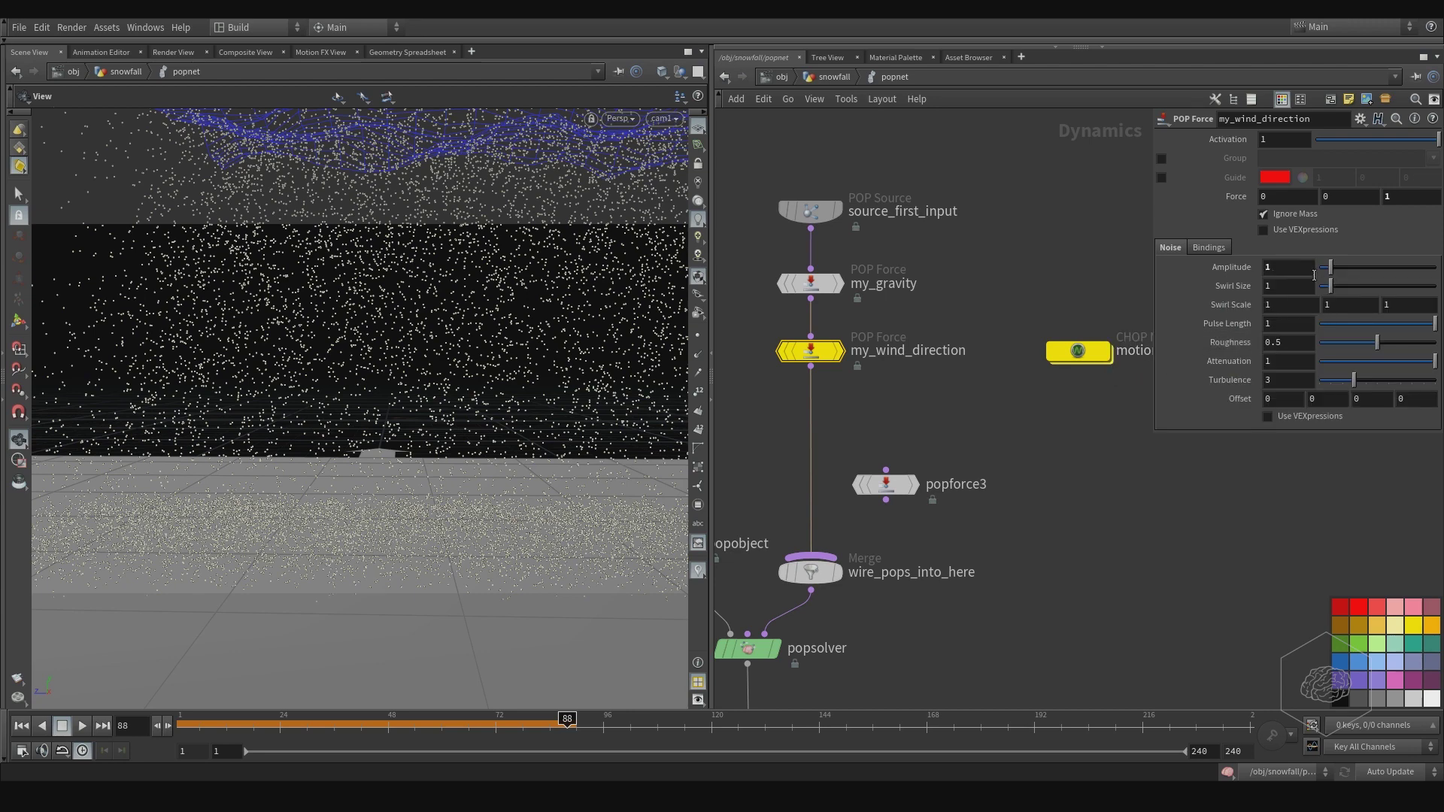
right_click(1270, 271)
mouse_move(1258, 339)
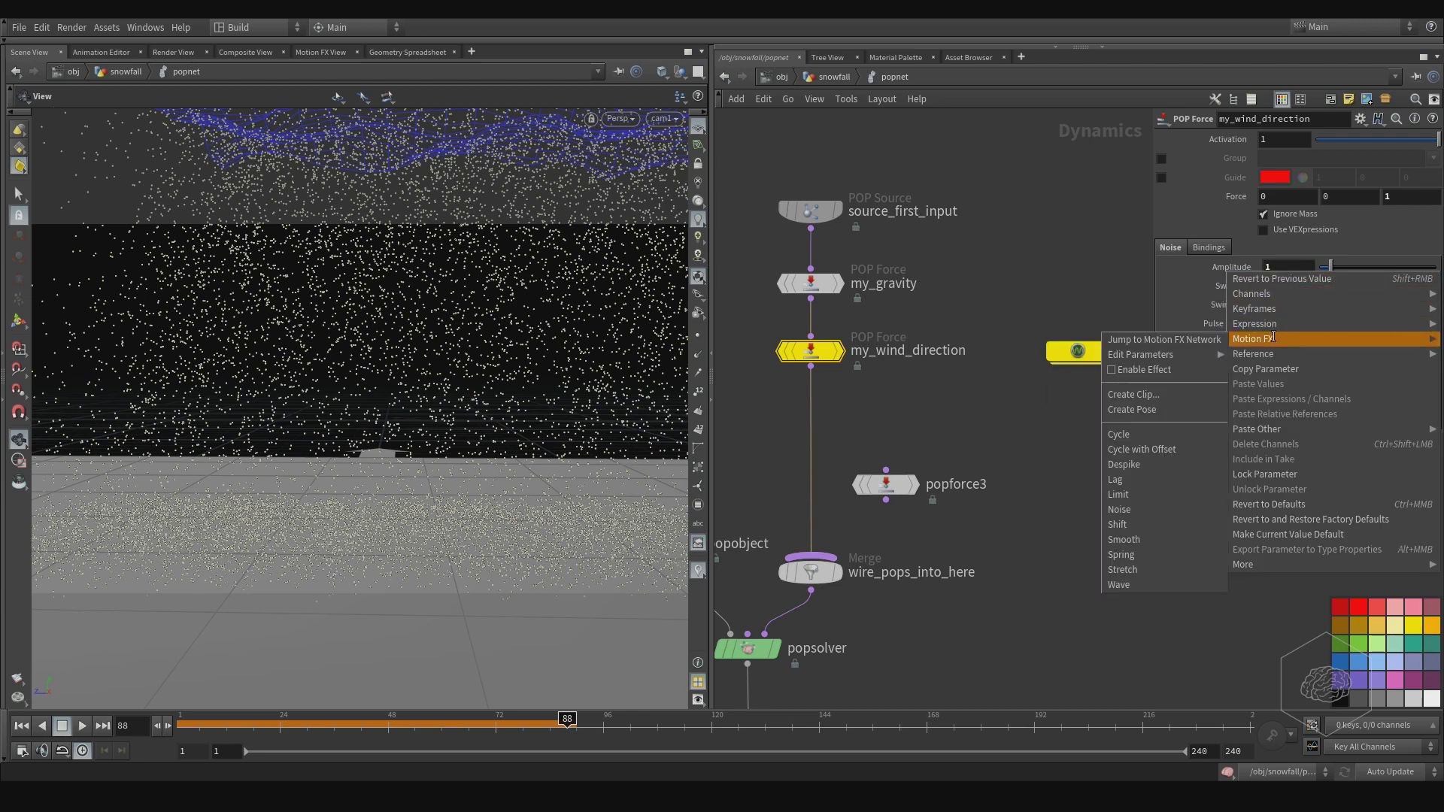
left_click(1163, 370)
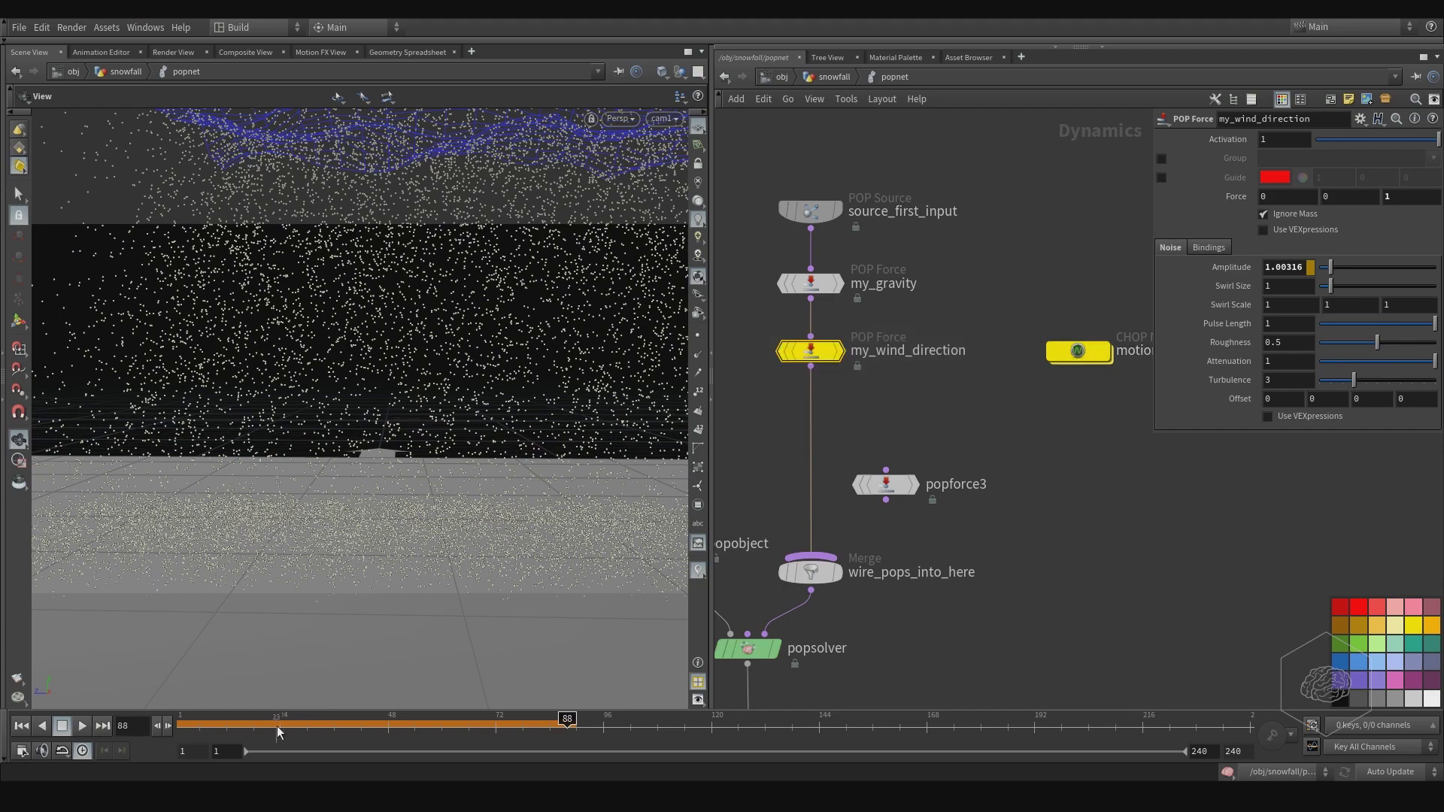
Step: Rewind to the first frame and play the snowfall simulation while watching my_wind_direction's amplitude
left_click_drag(277, 727, 134, 731)
left_click(82, 727)
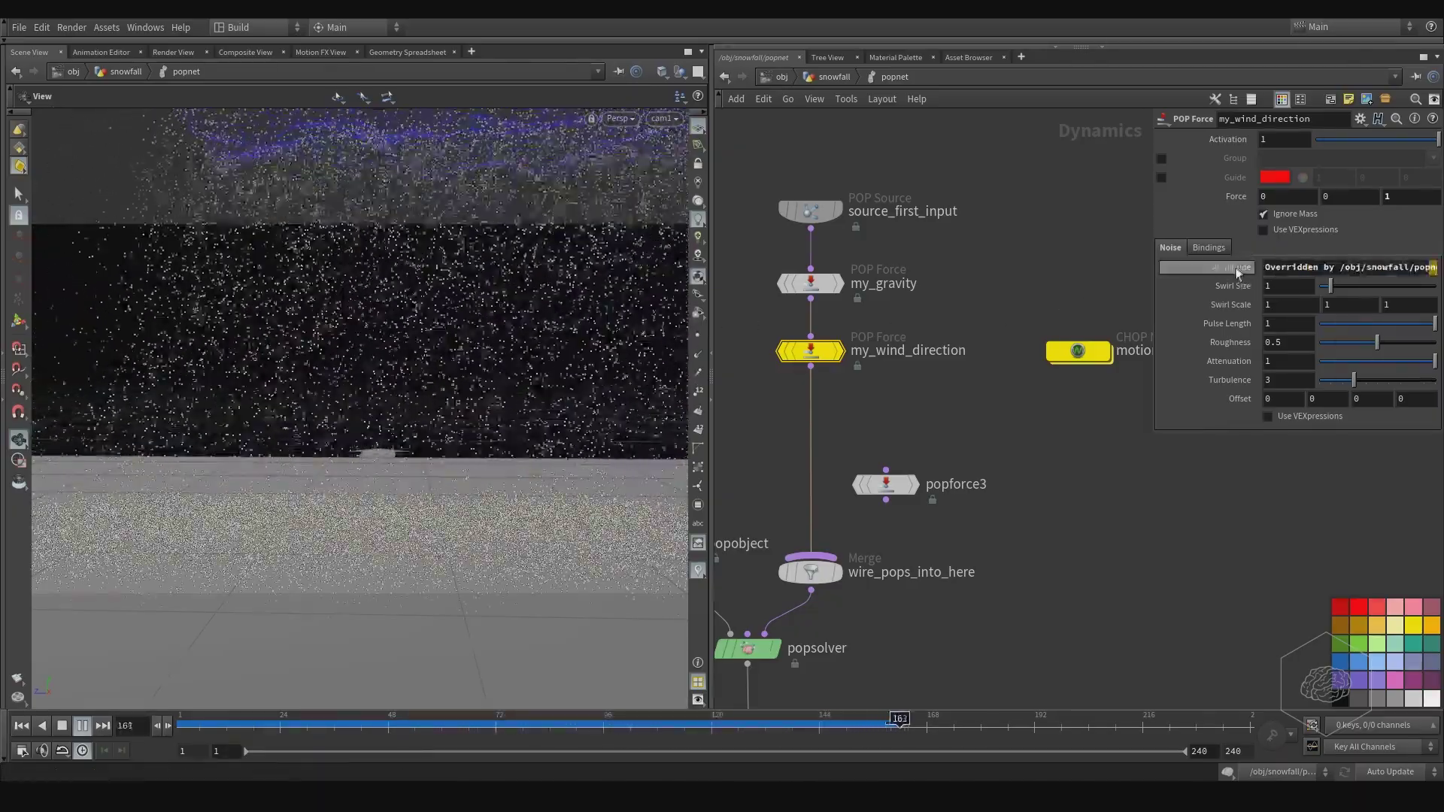
left_click_drag(1135, 274, 1035, 399)
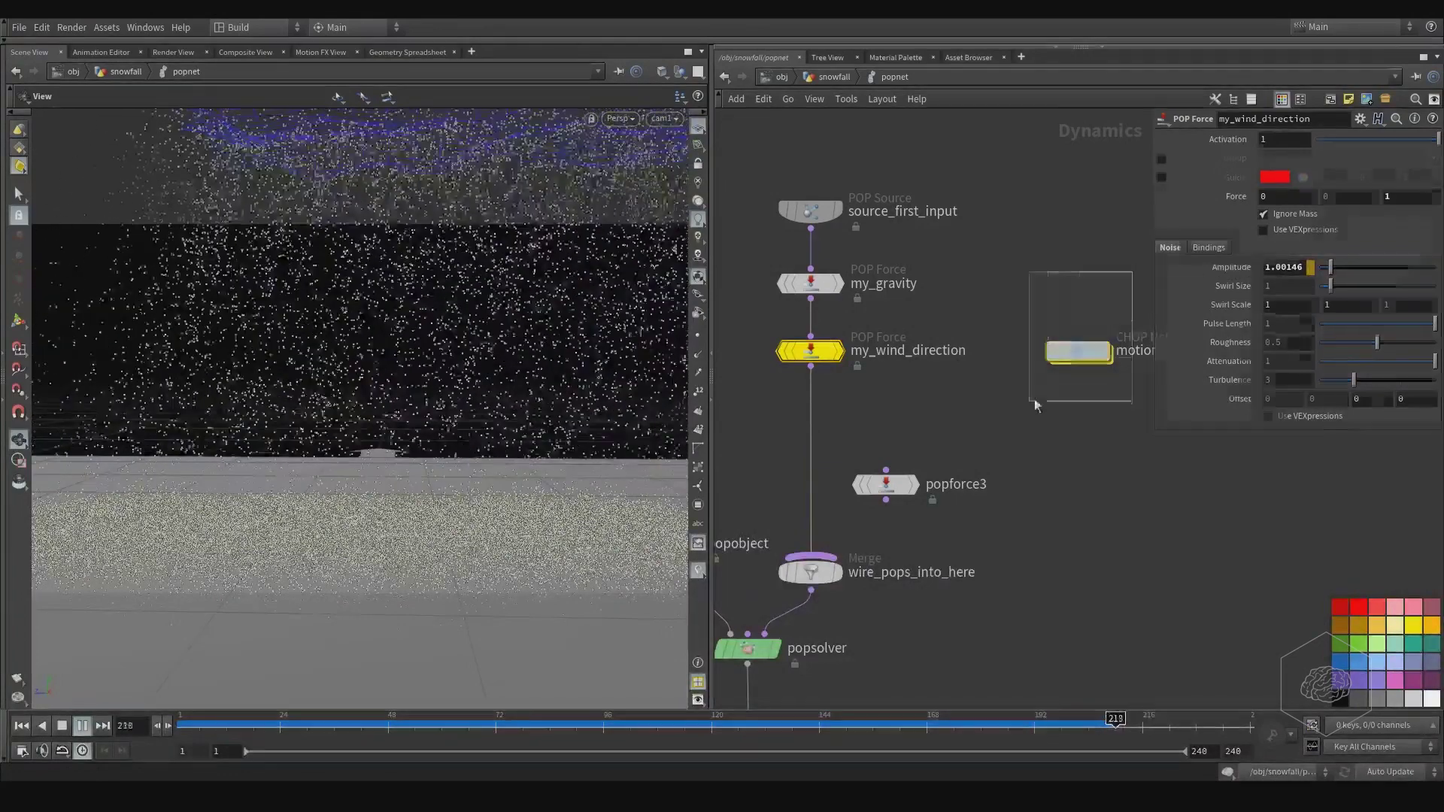
Step: Enter the motionfx network and examine the noise1, noise_add1 and disable_export1 nodes
double_click(1078, 351)
left_click_drag(1063, 227, 906, 348)
key("h")
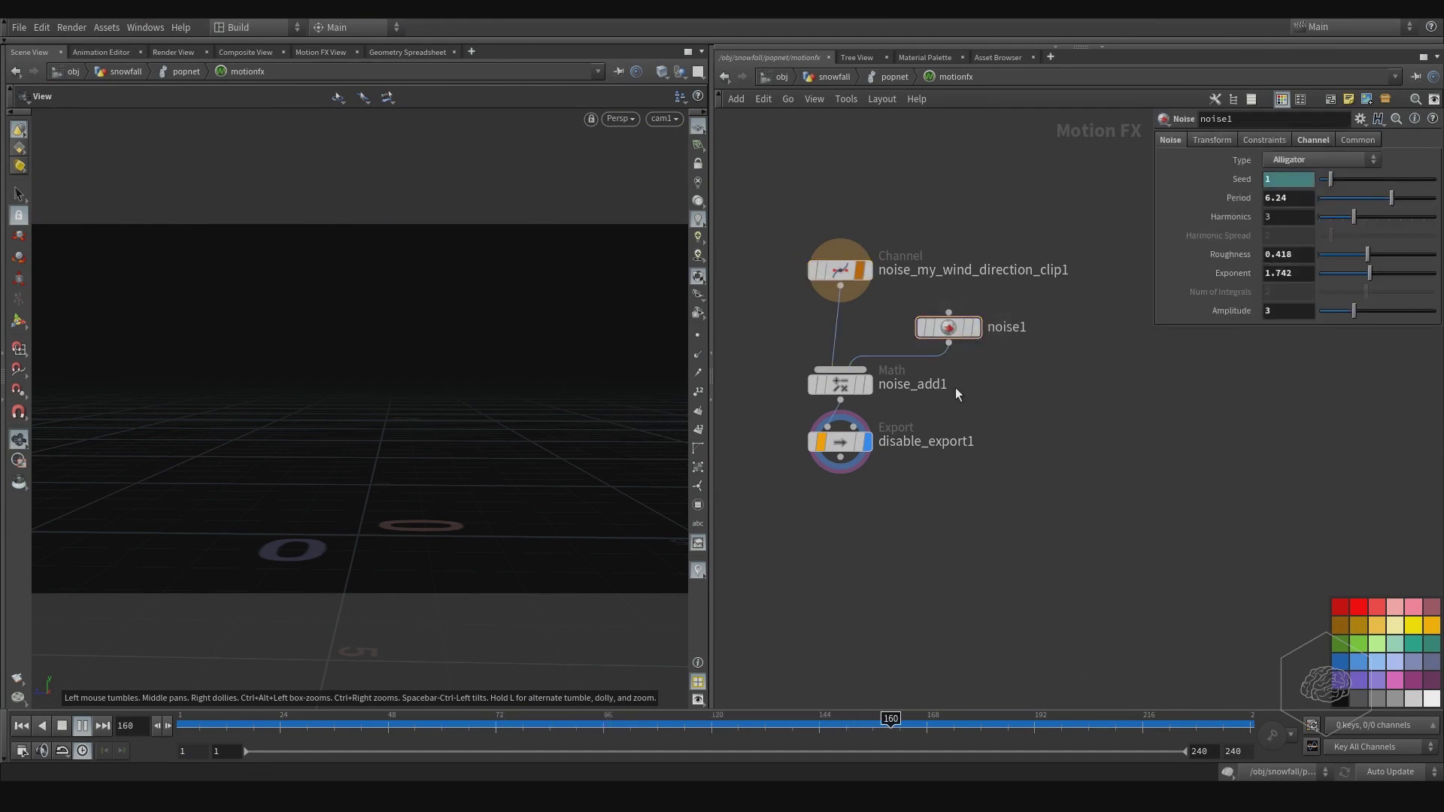
left_click_drag(978, 368, 777, 399)
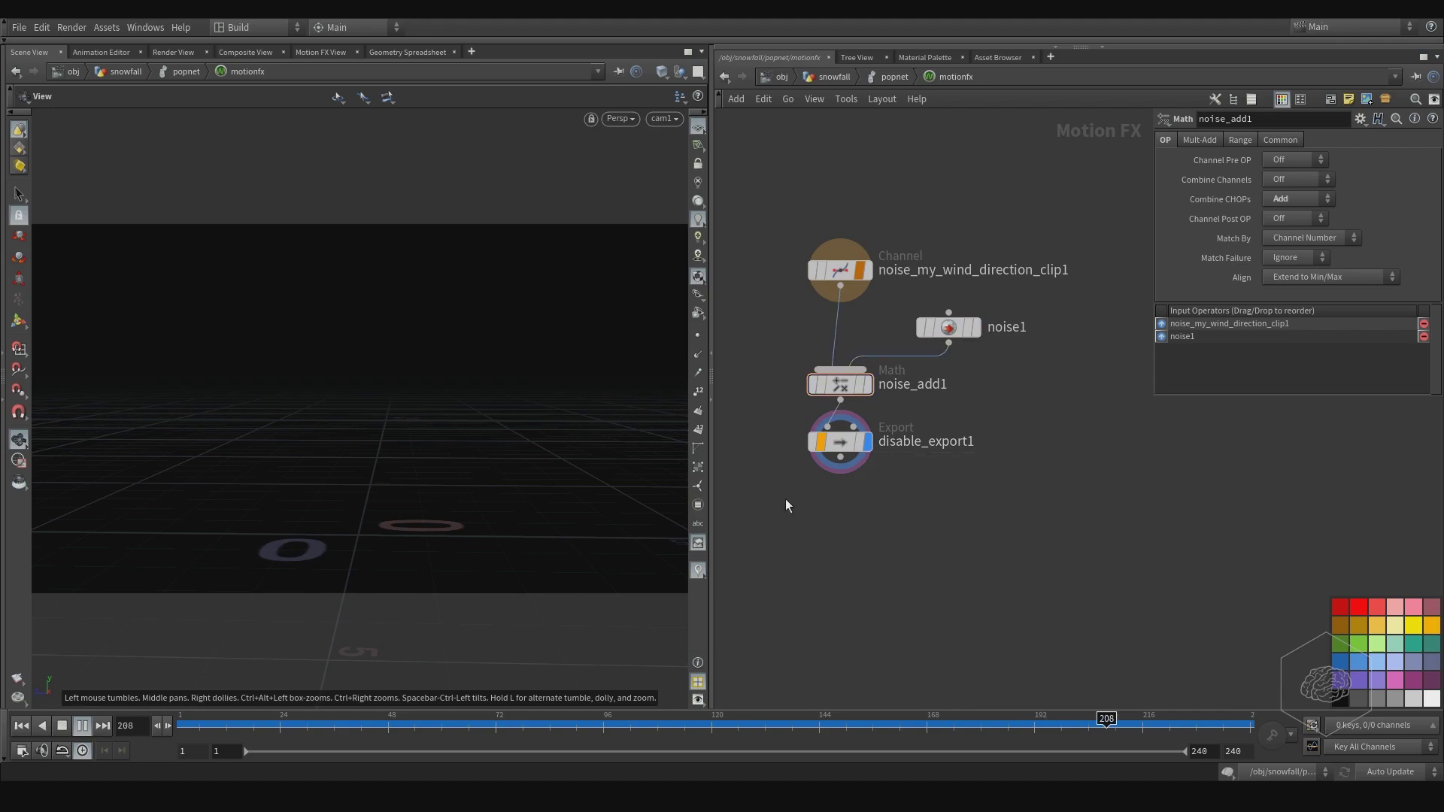
mouse_move(867, 444)
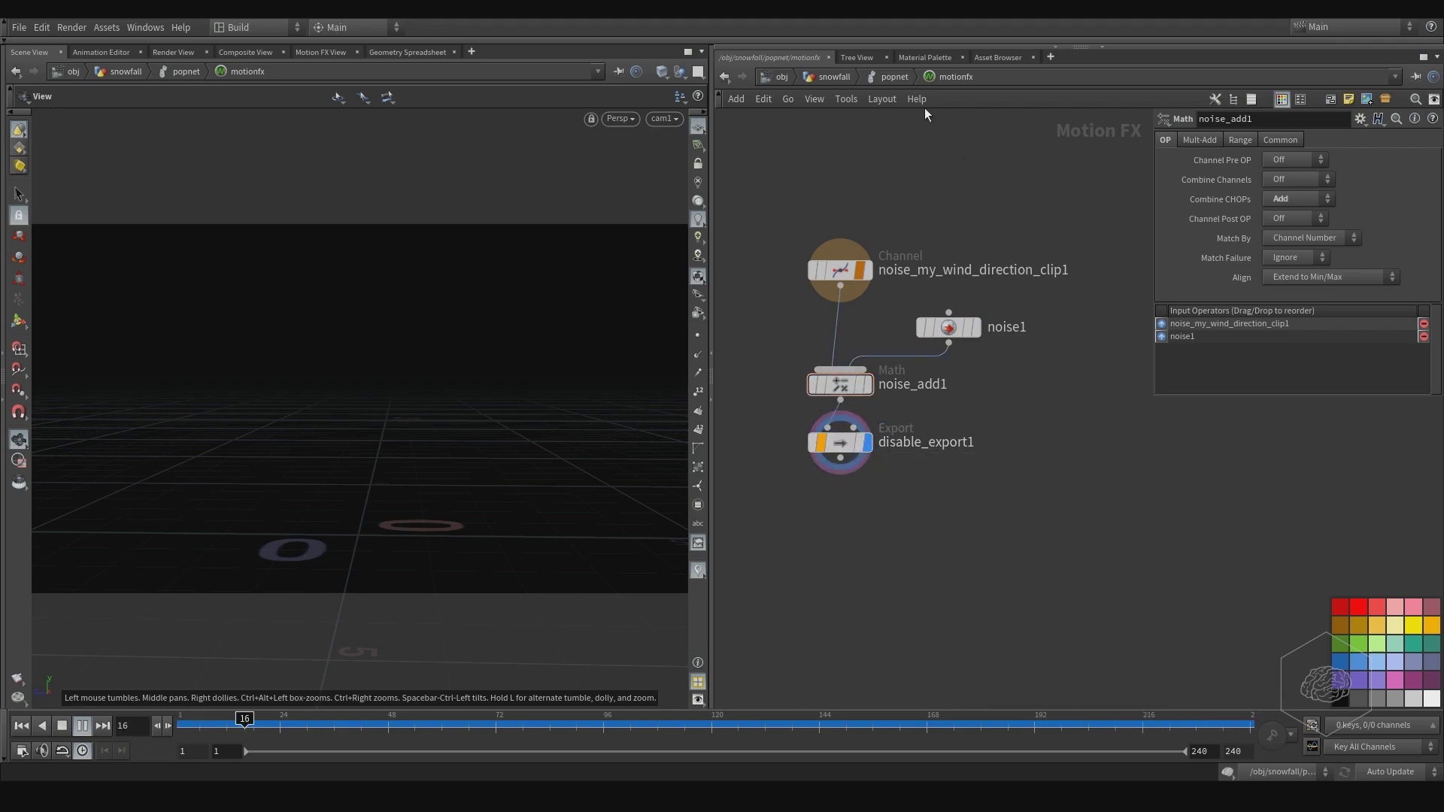
Step: Return to popnet, select my_wind_direction and stop playback at frame 113
left_click(896, 76)
left_click(810, 351)
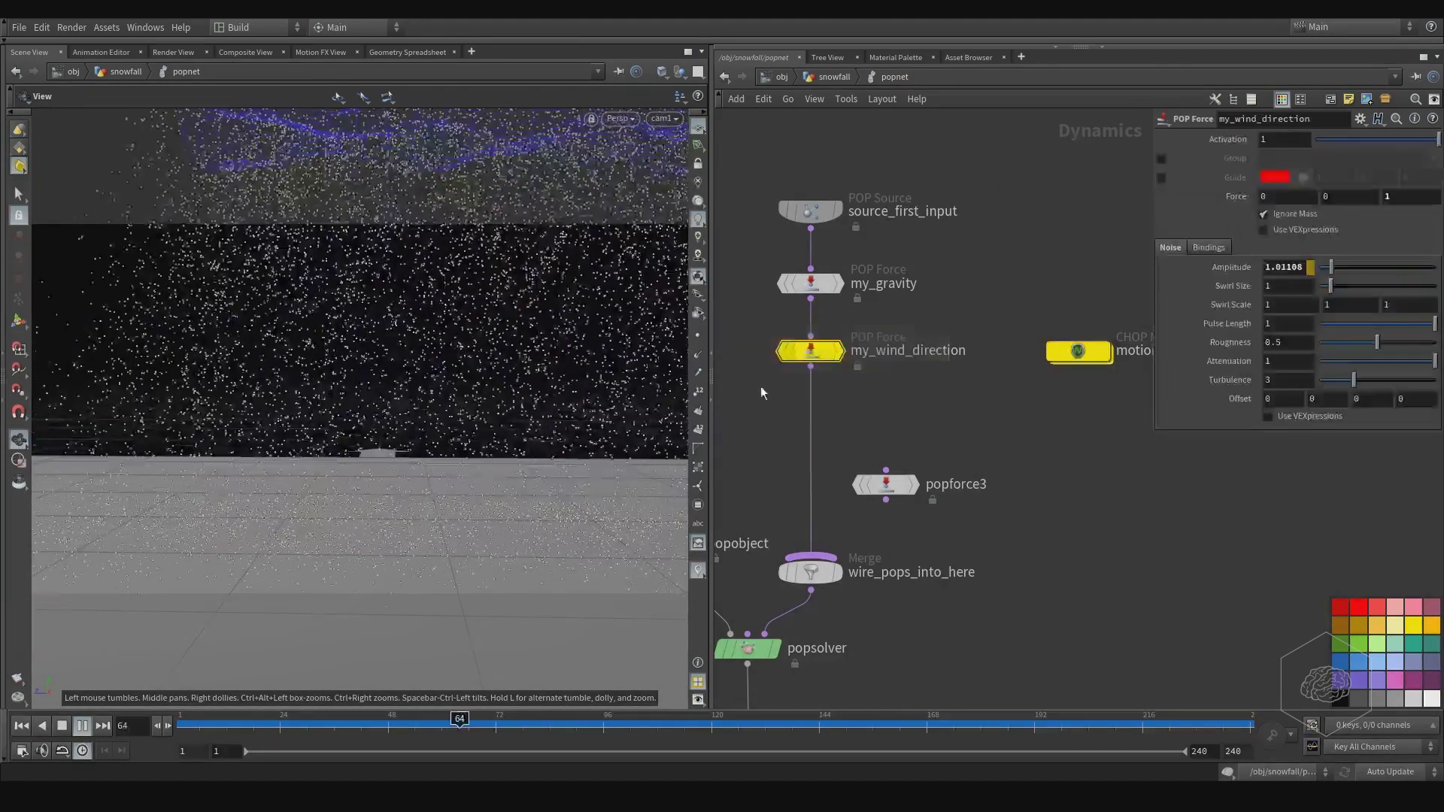
left_click(81, 725)
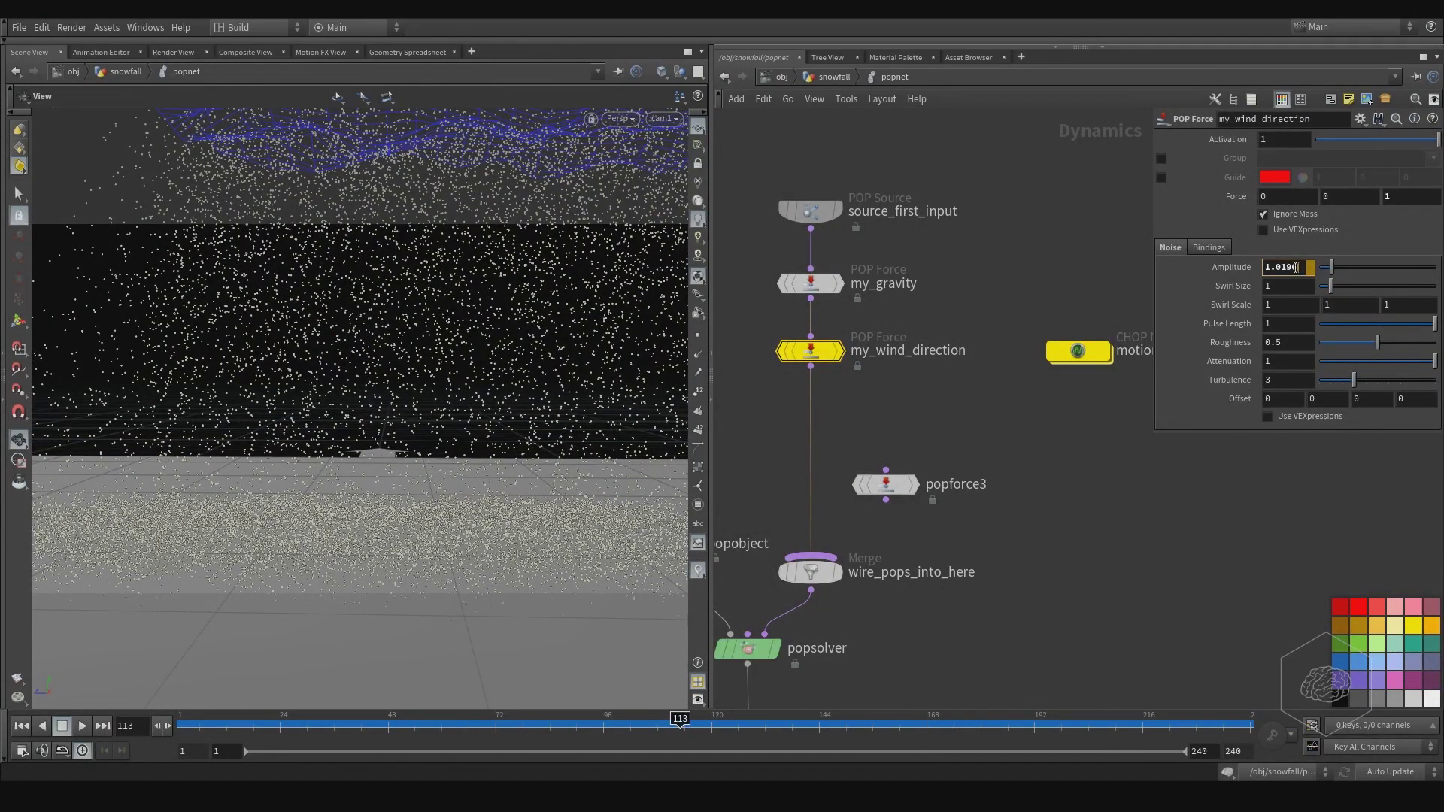
Step: Open the Motion FX parameters of noise_my_wind_direction_clip1, check its channel settings, close the window and return to popnet
right_click(1290, 267)
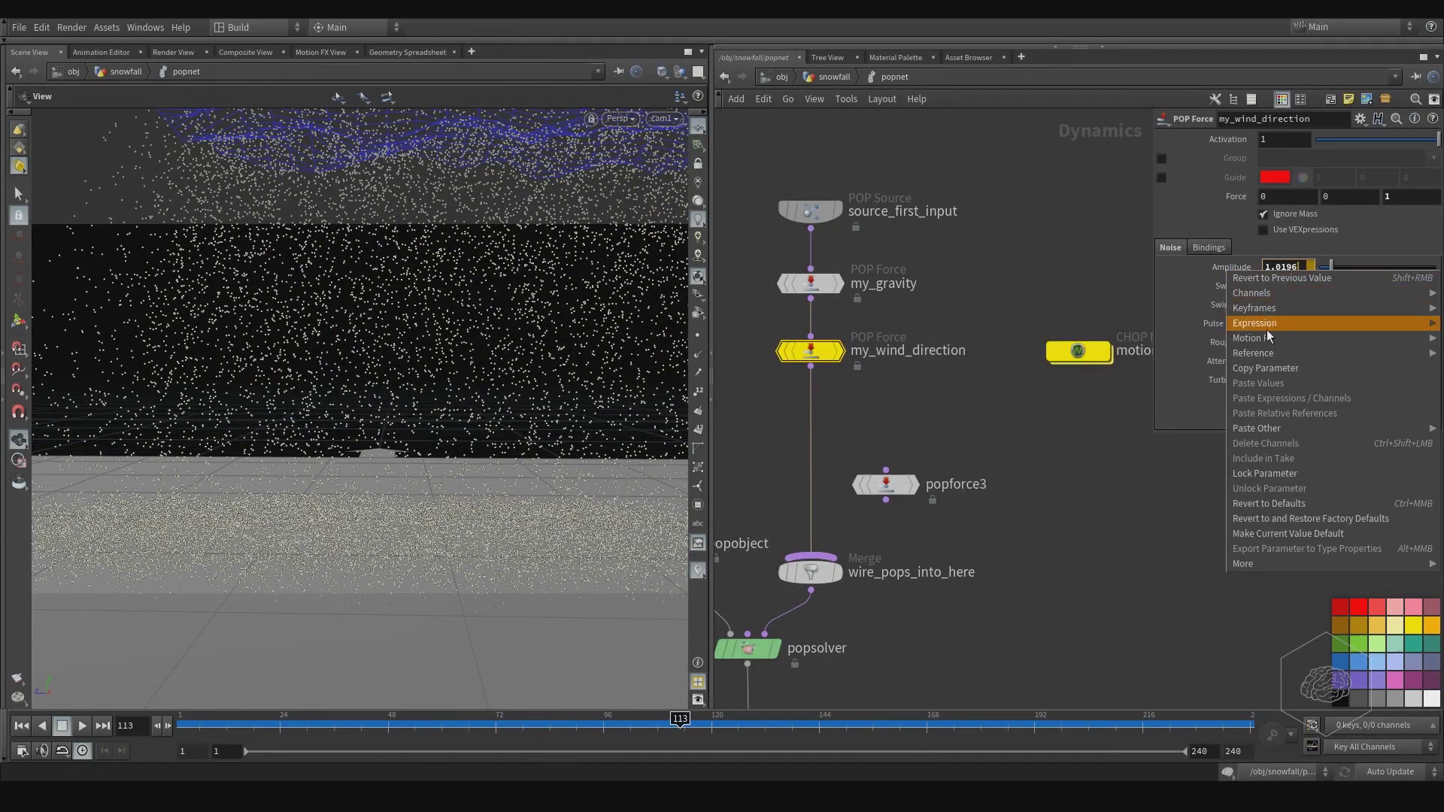
mouse_move(1238, 338)
mouse_move(1159, 351)
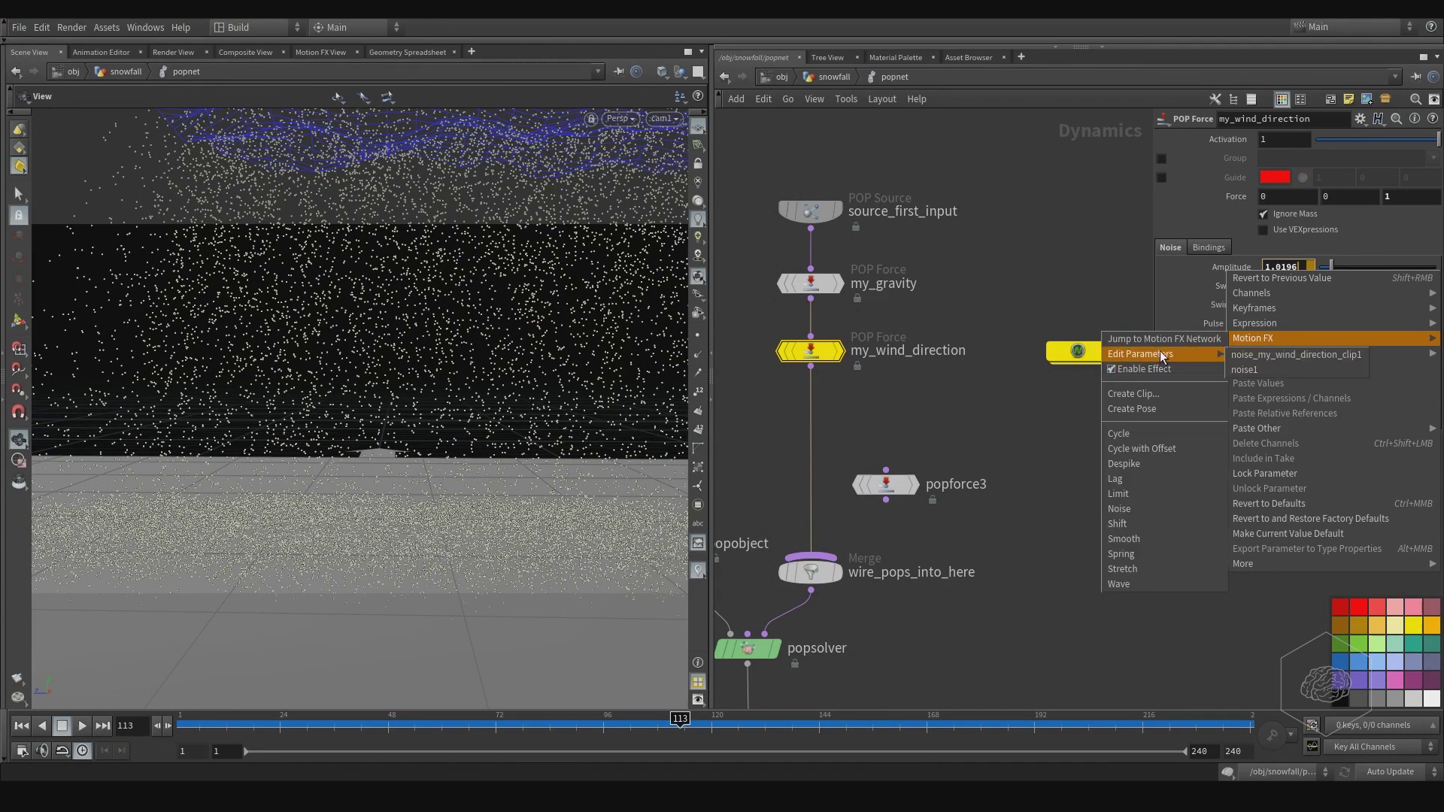
left_click(1298, 355)
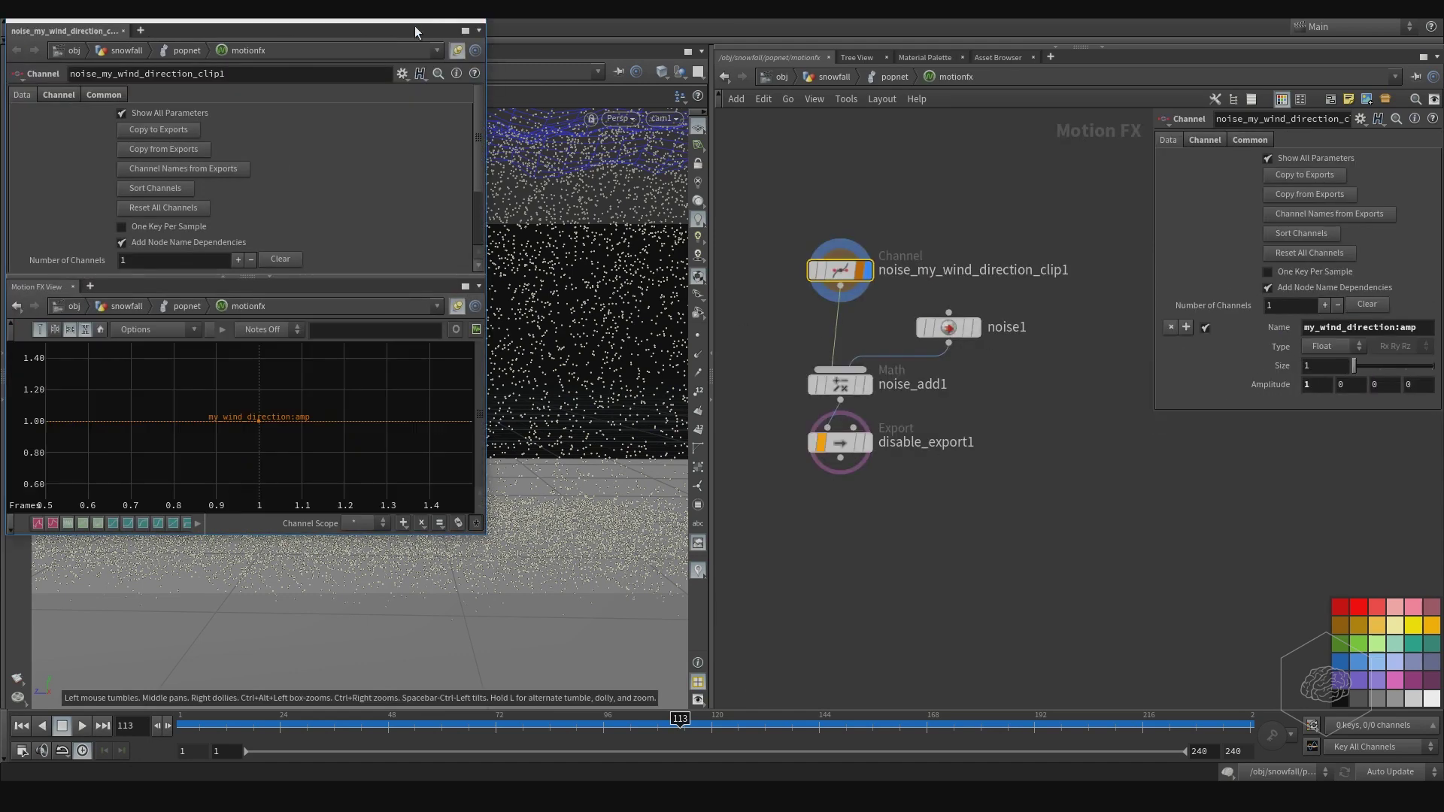
left_click(46, 94)
left_click(480, 31)
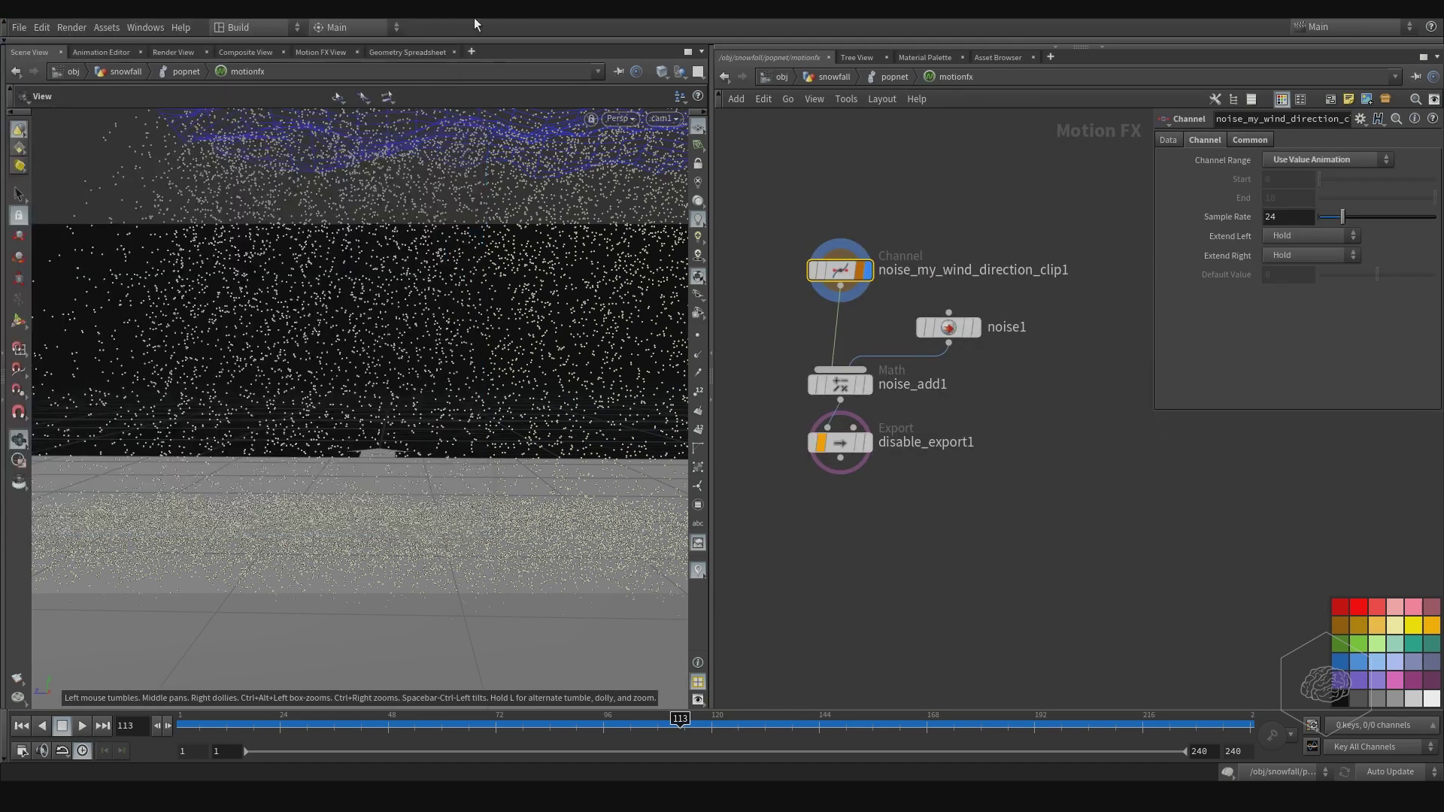
left_click(890, 80)
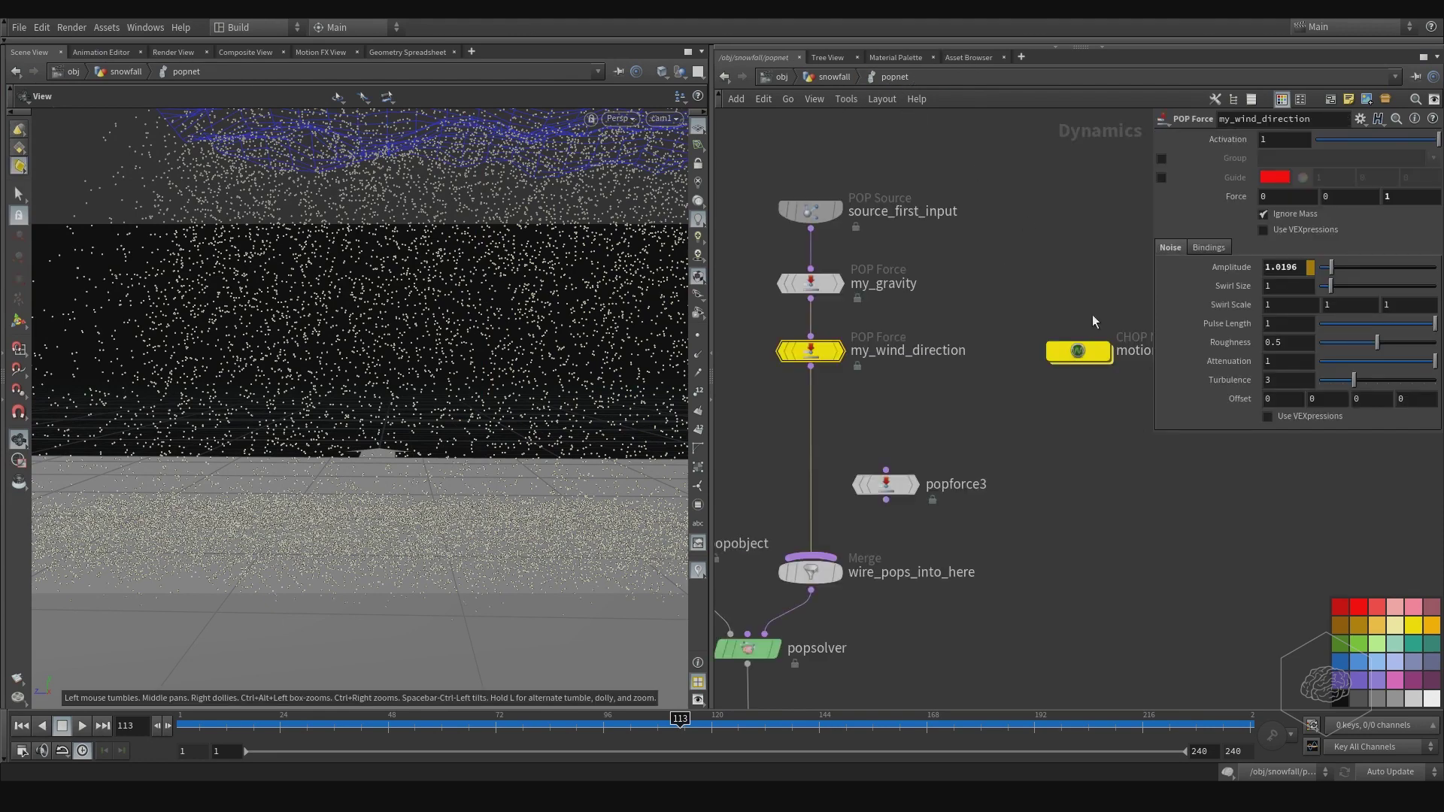
Step: Open the Motion FX parameters of noise1, set its Amplitude to 5, close the window and return to popnet
right_click(1284, 284)
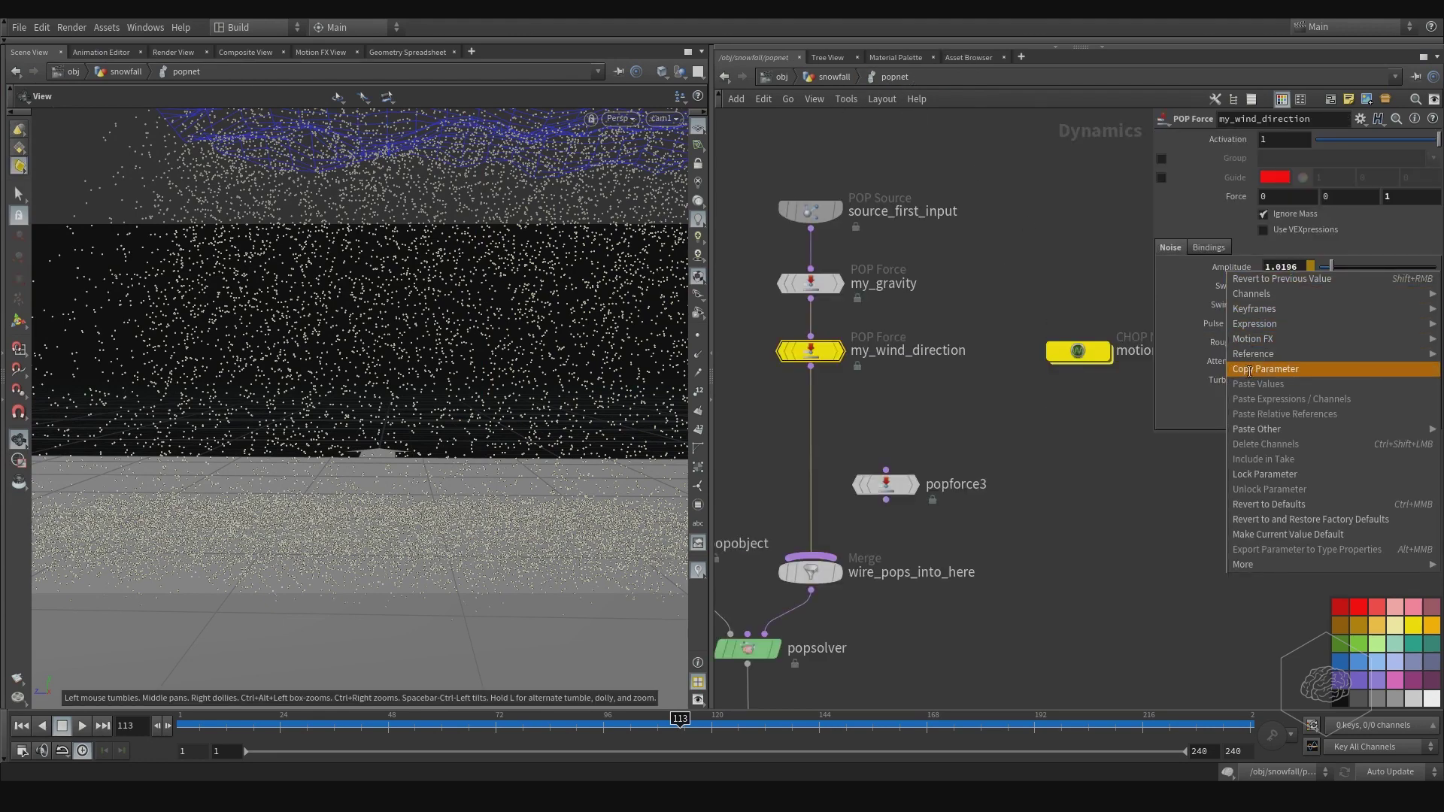
mouse_move(1203, 356)
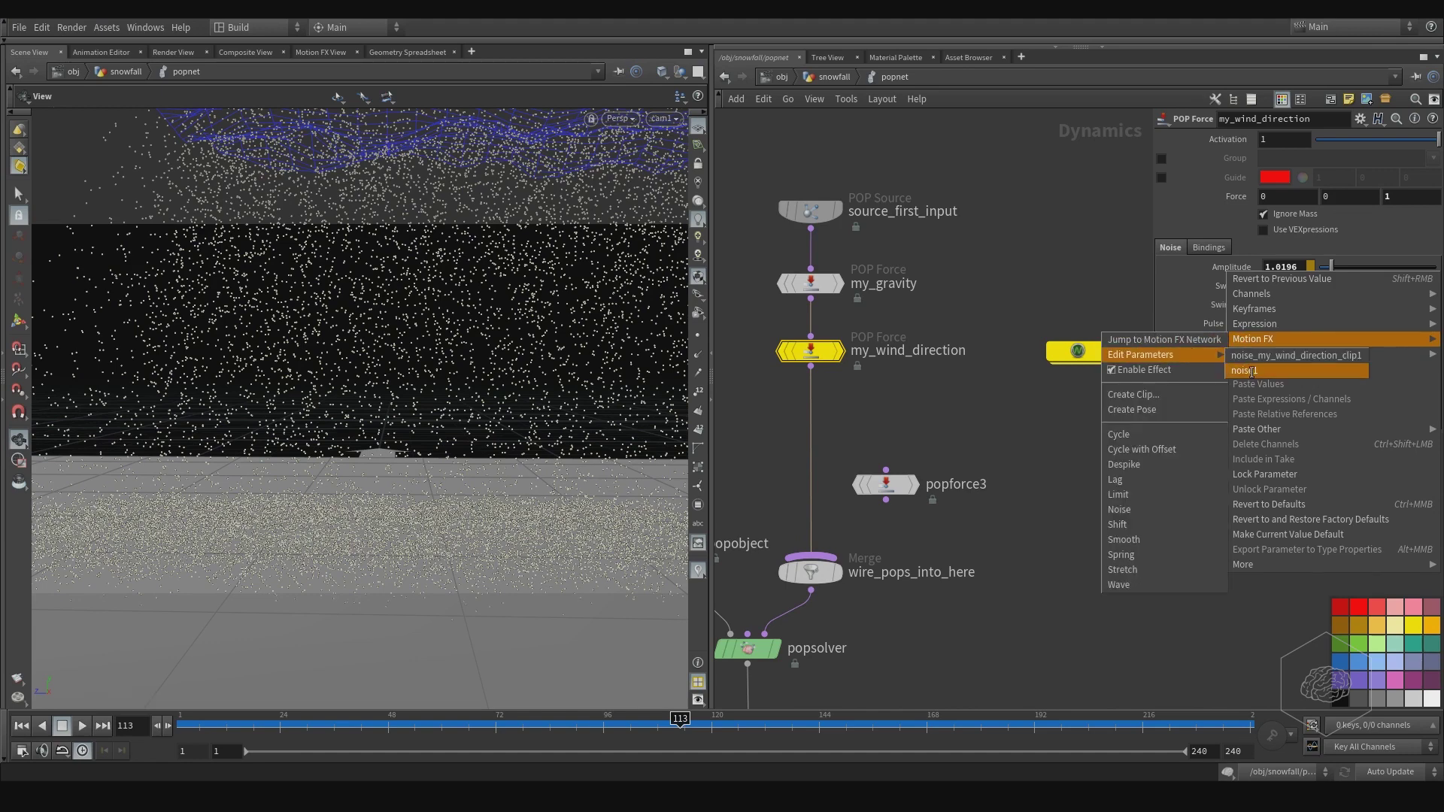
left_click(1252, 371)
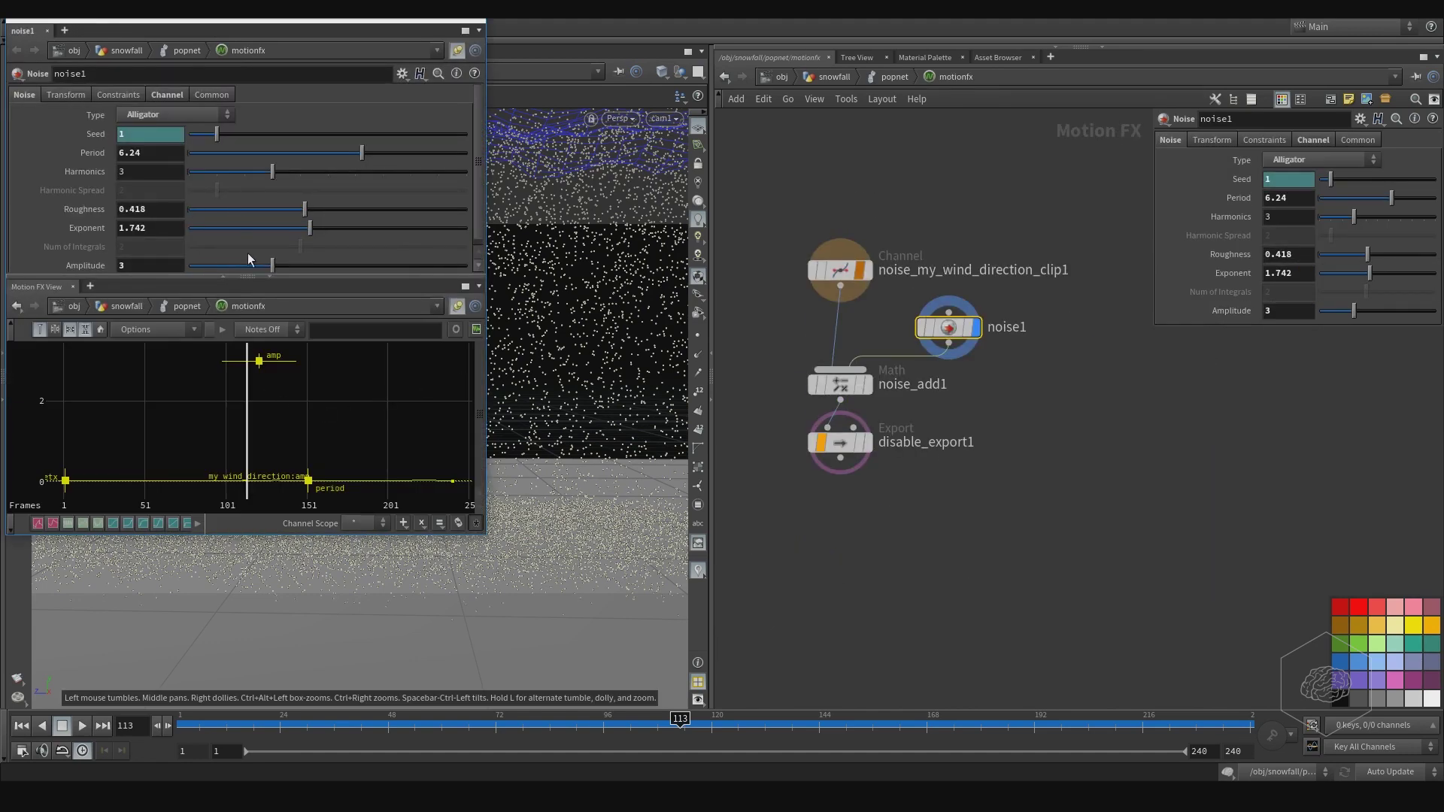
left_click_drag(273, 263, 286, 264)
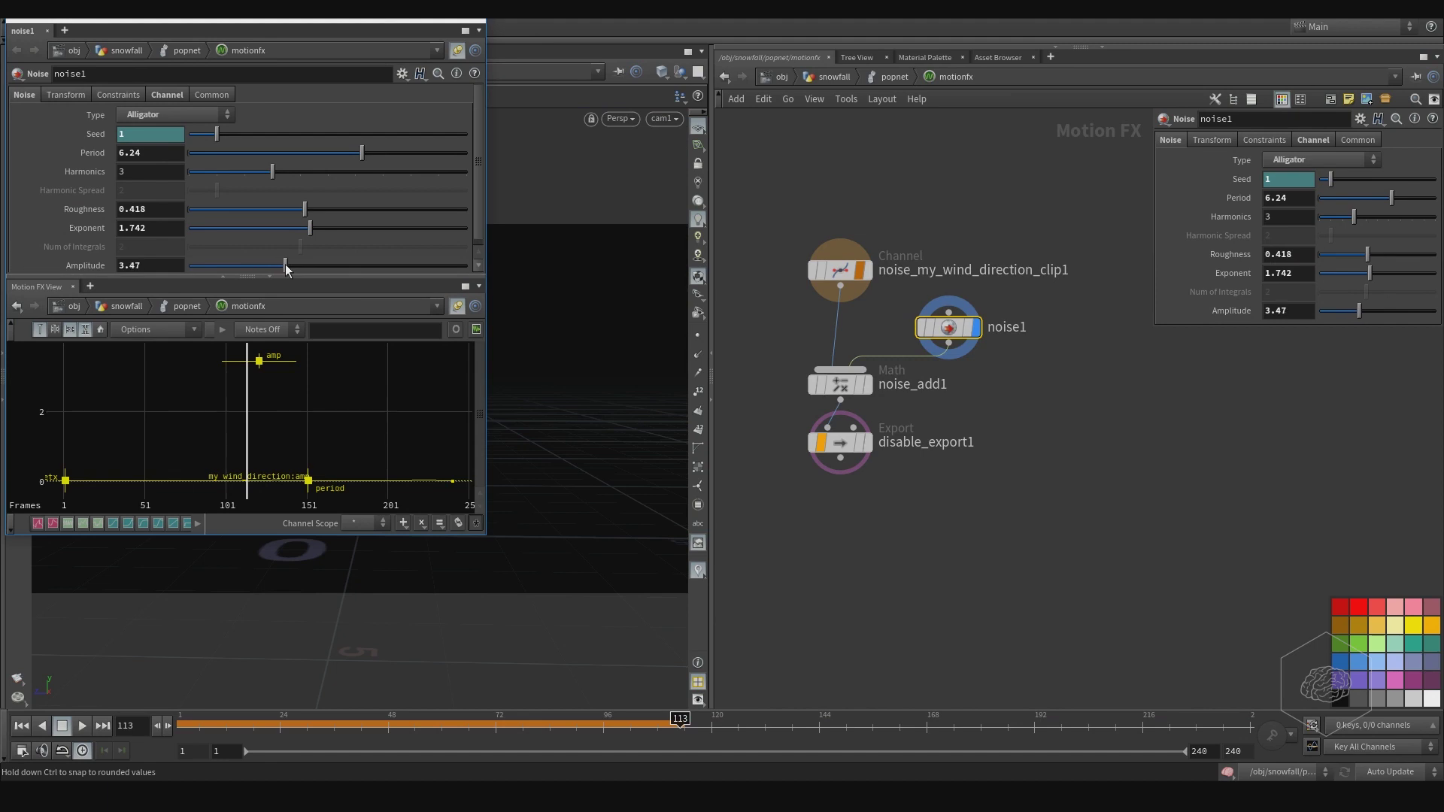
double_click(159, 266)
type("5")
key("Return")
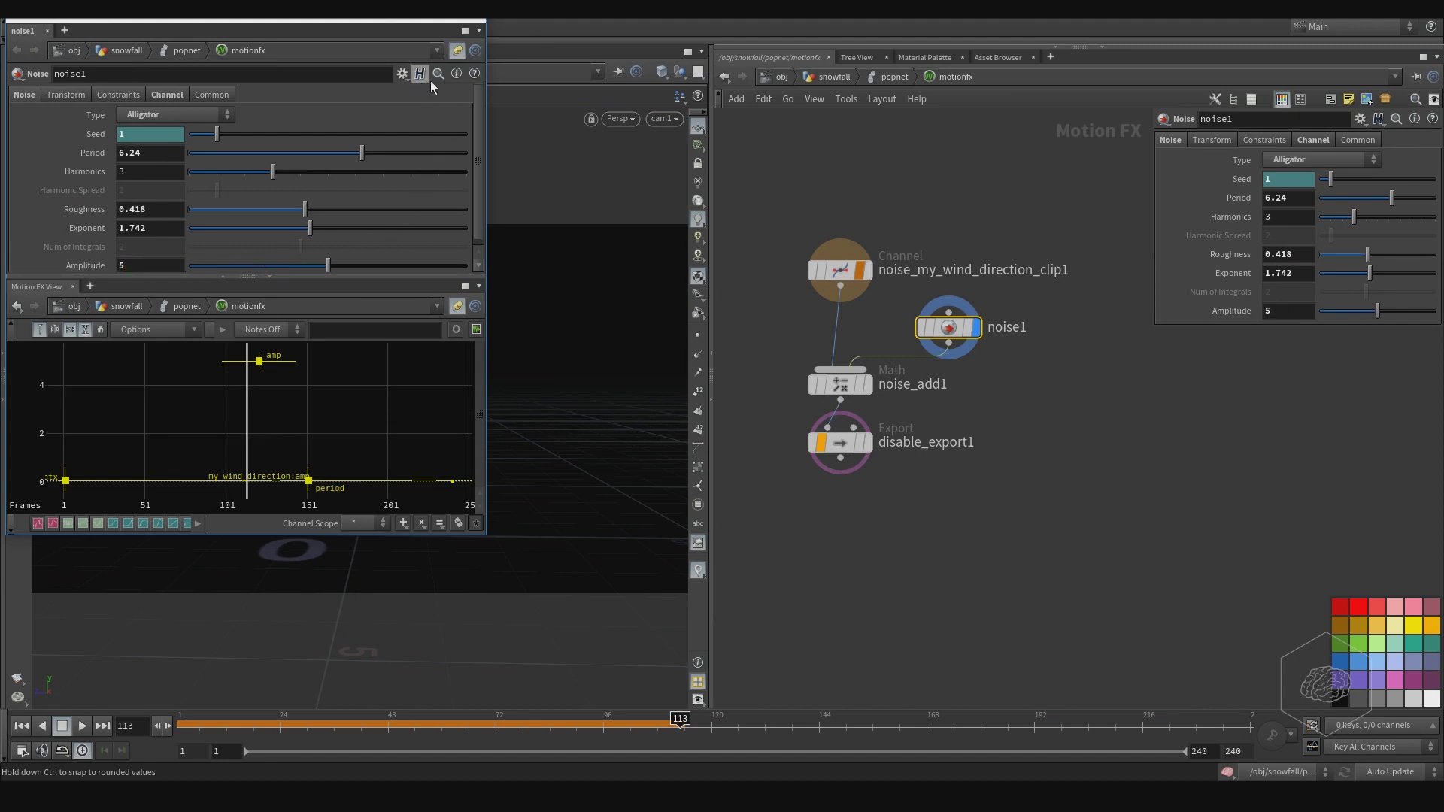
left_click(481, 26)
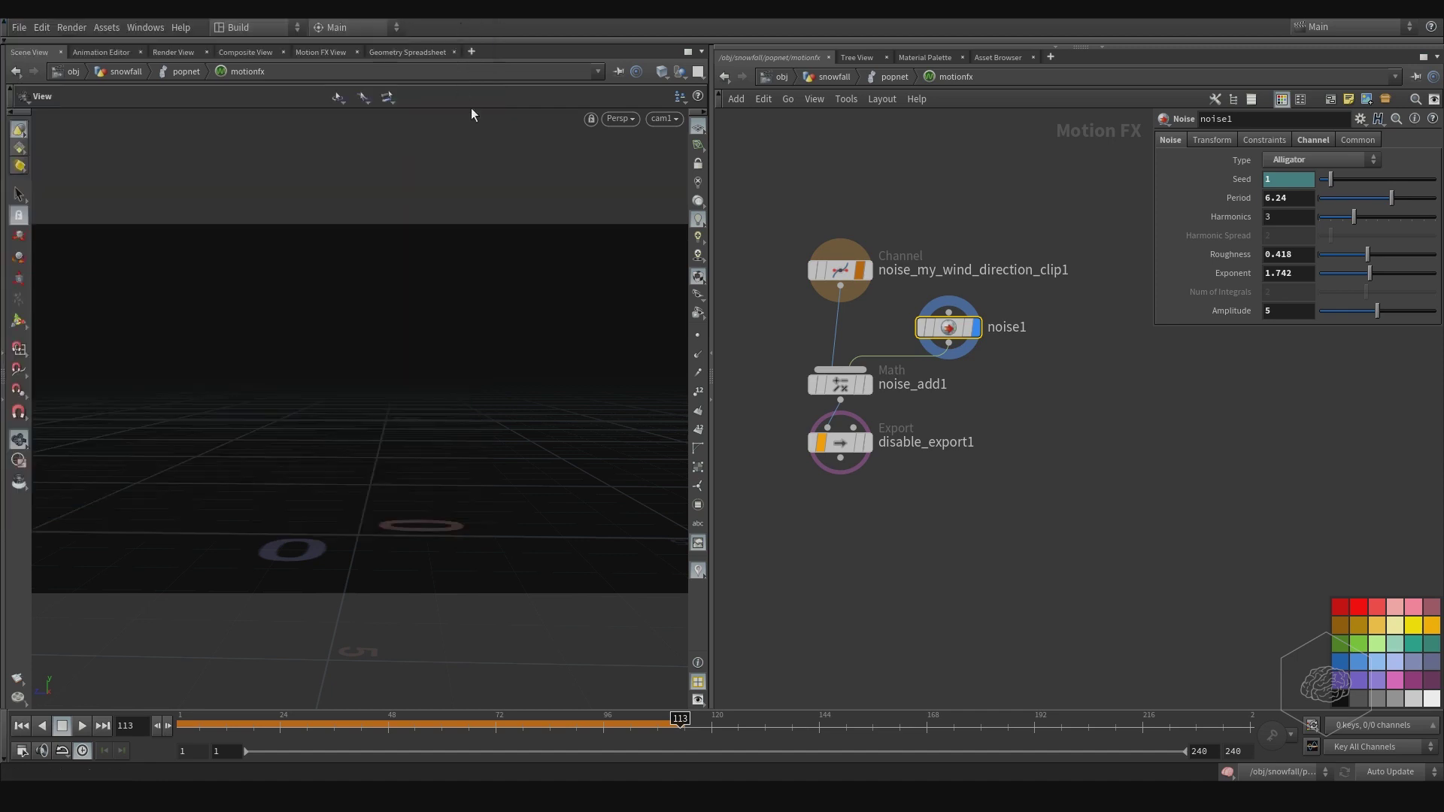
left_click(895, 77)
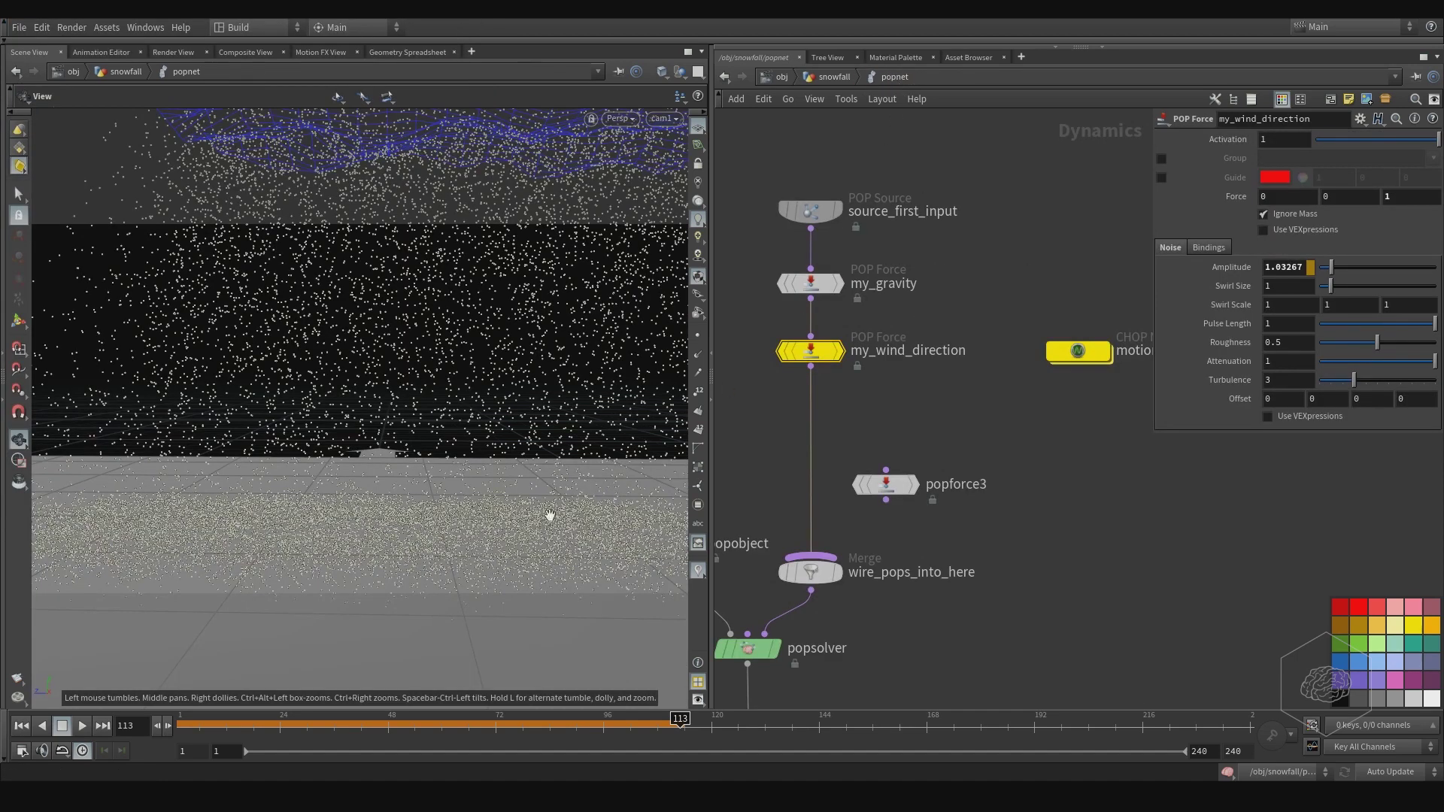
Step: Rewind to the first frame, play the snowfall simulation with the stronger wind noise and stop at frame 181
left_click_drag(209, 733, 125, 728)
left_click(84, 725)
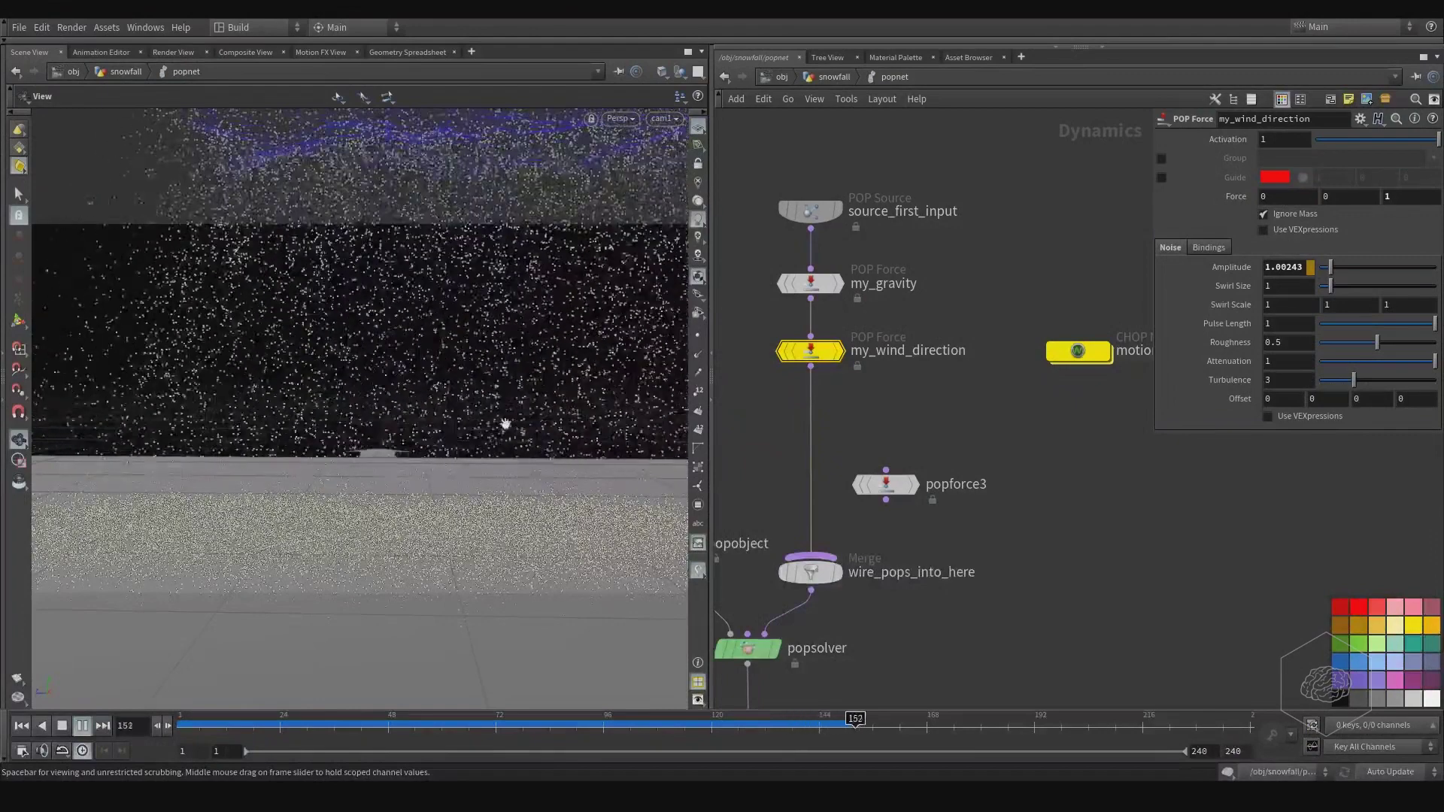
left_click(85, 725)
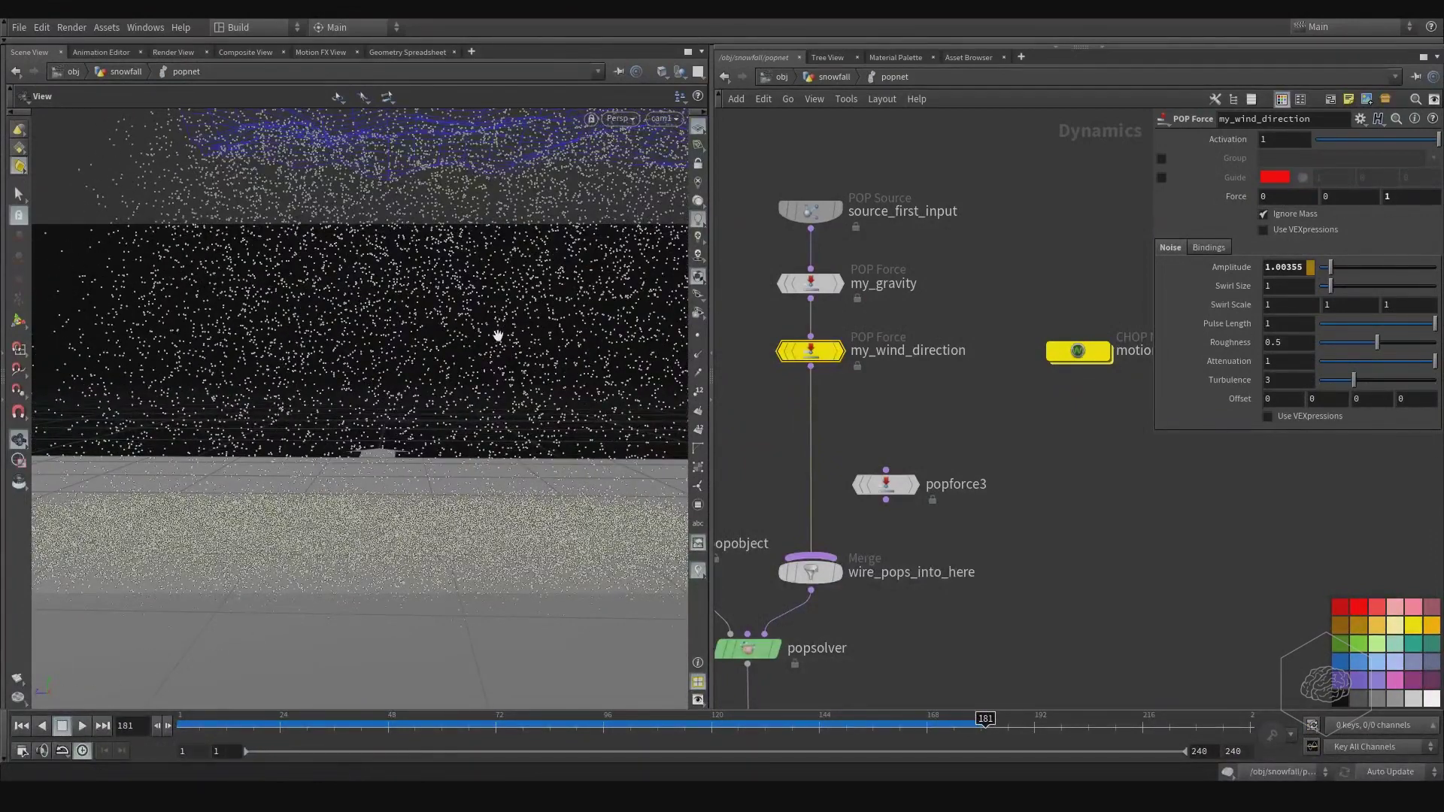
Step: Display the particles as Pixels in the viewport's geometry display options and continue playback to frame 211
key("d")
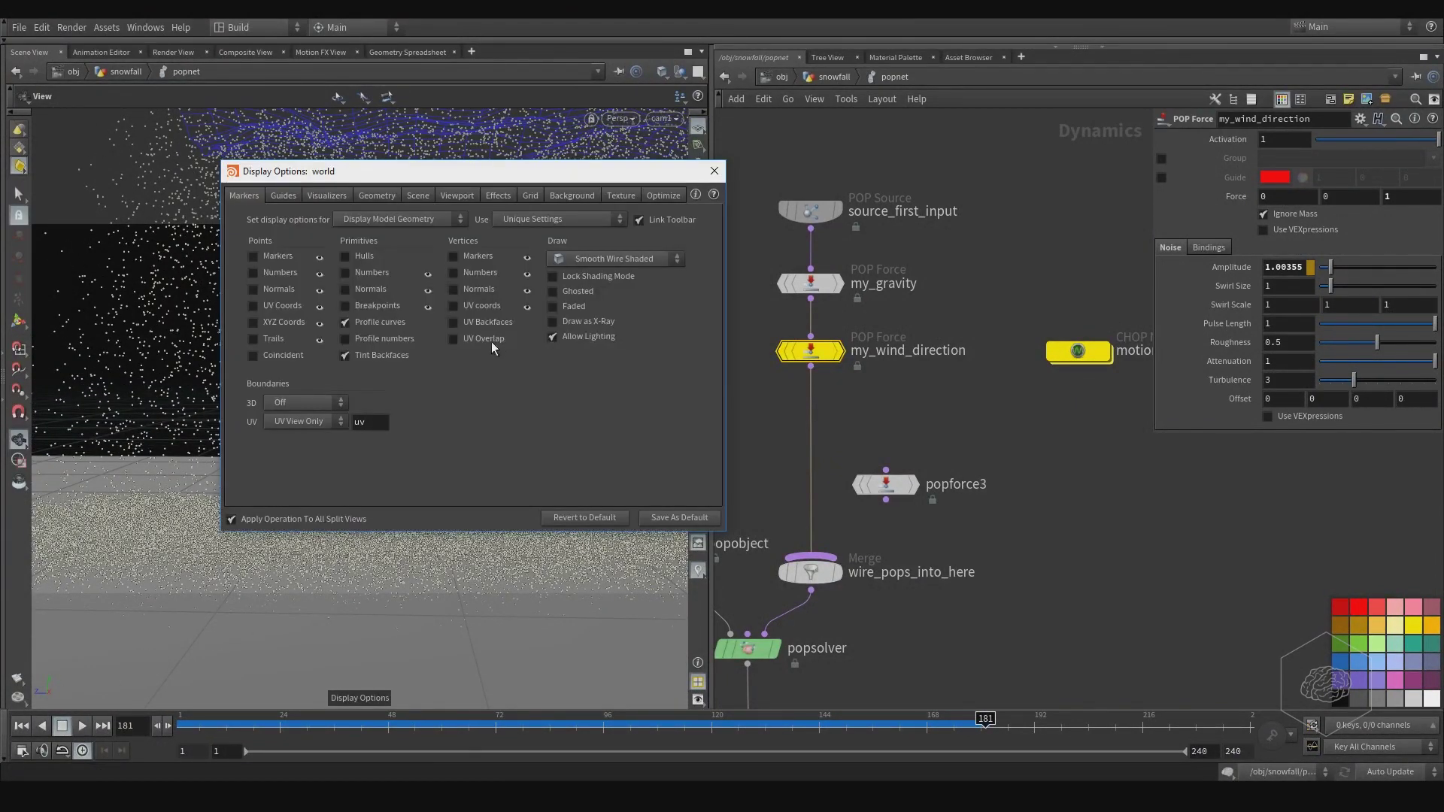
left_click(378, 196)
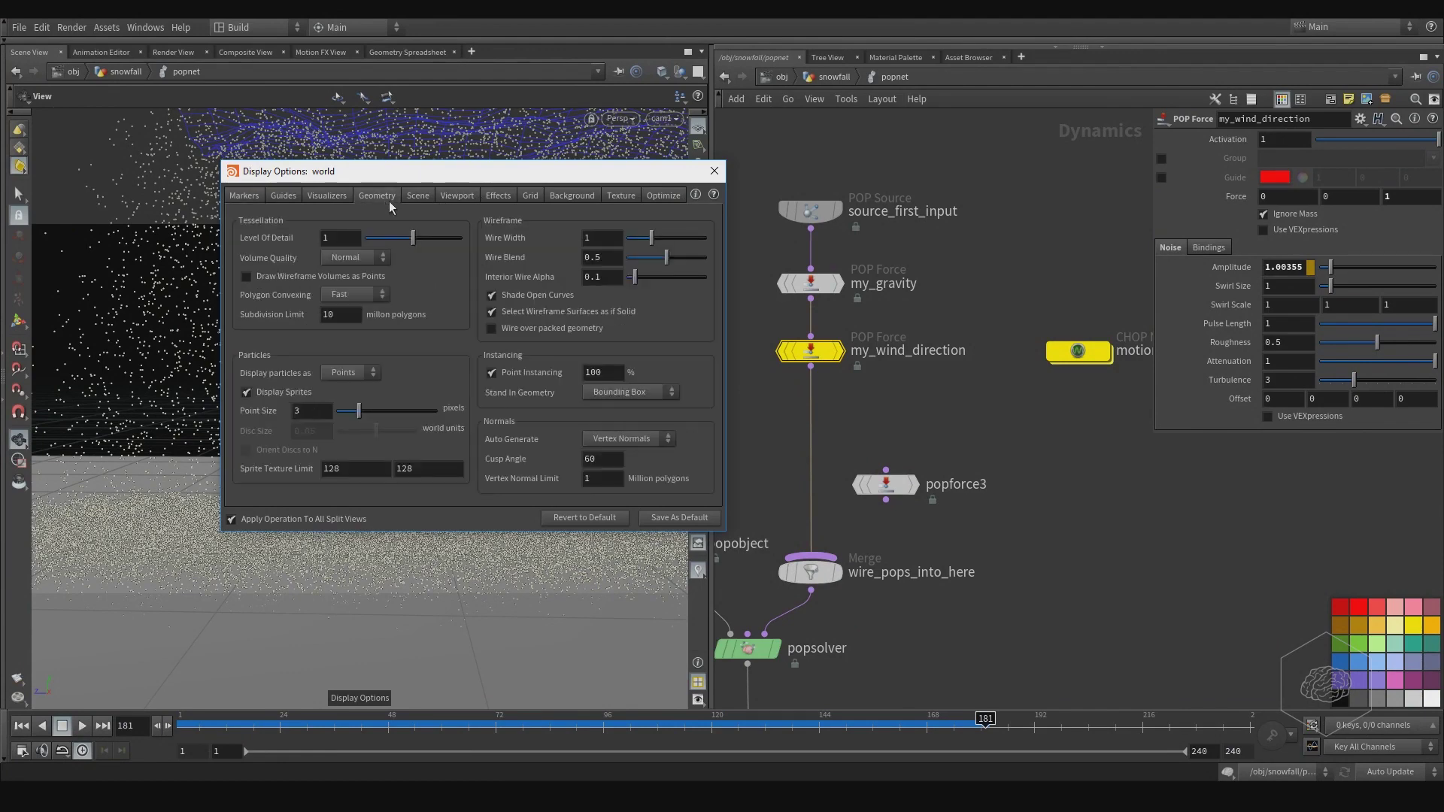
left_click(347, 371)
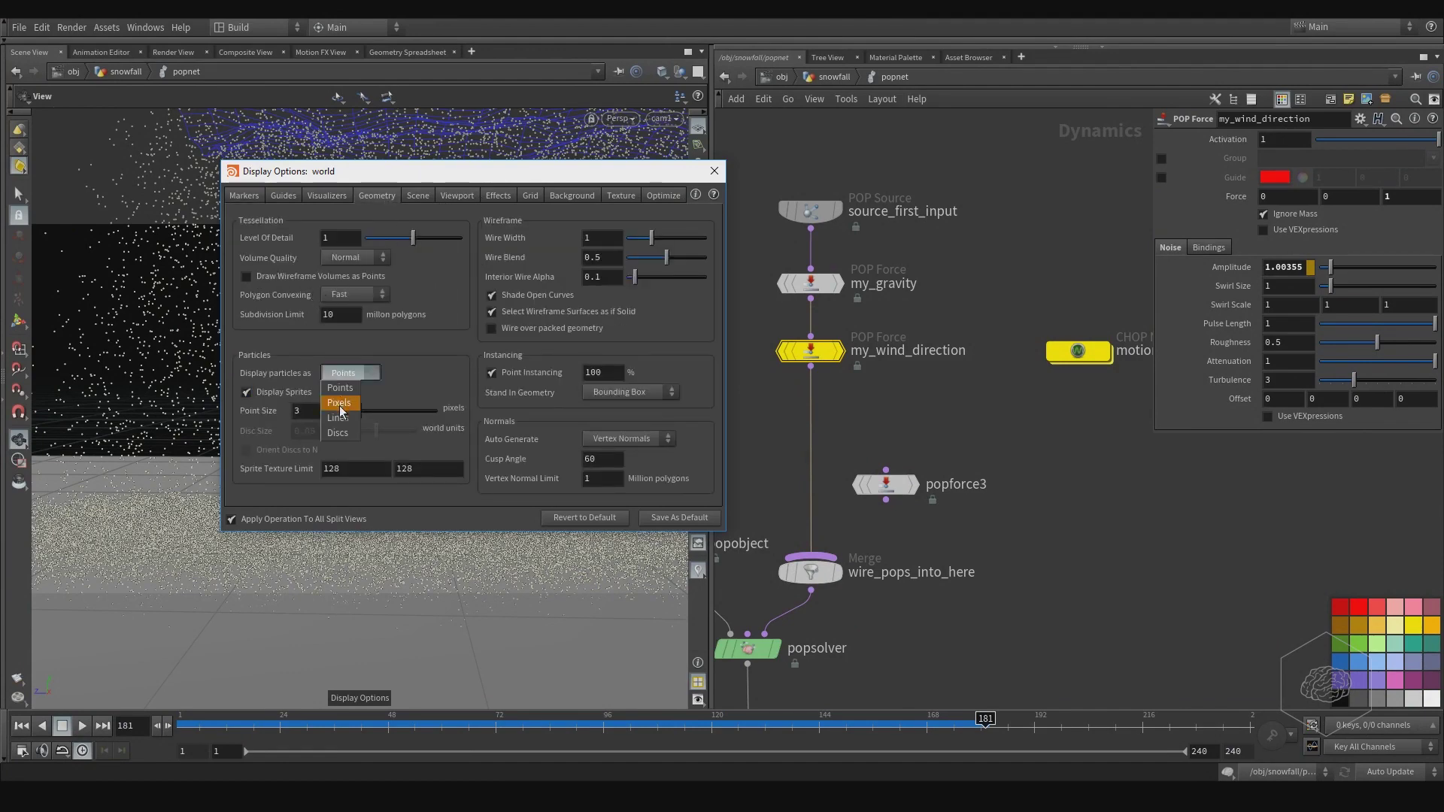
left_click(359, 393)
left_click(715, 171)
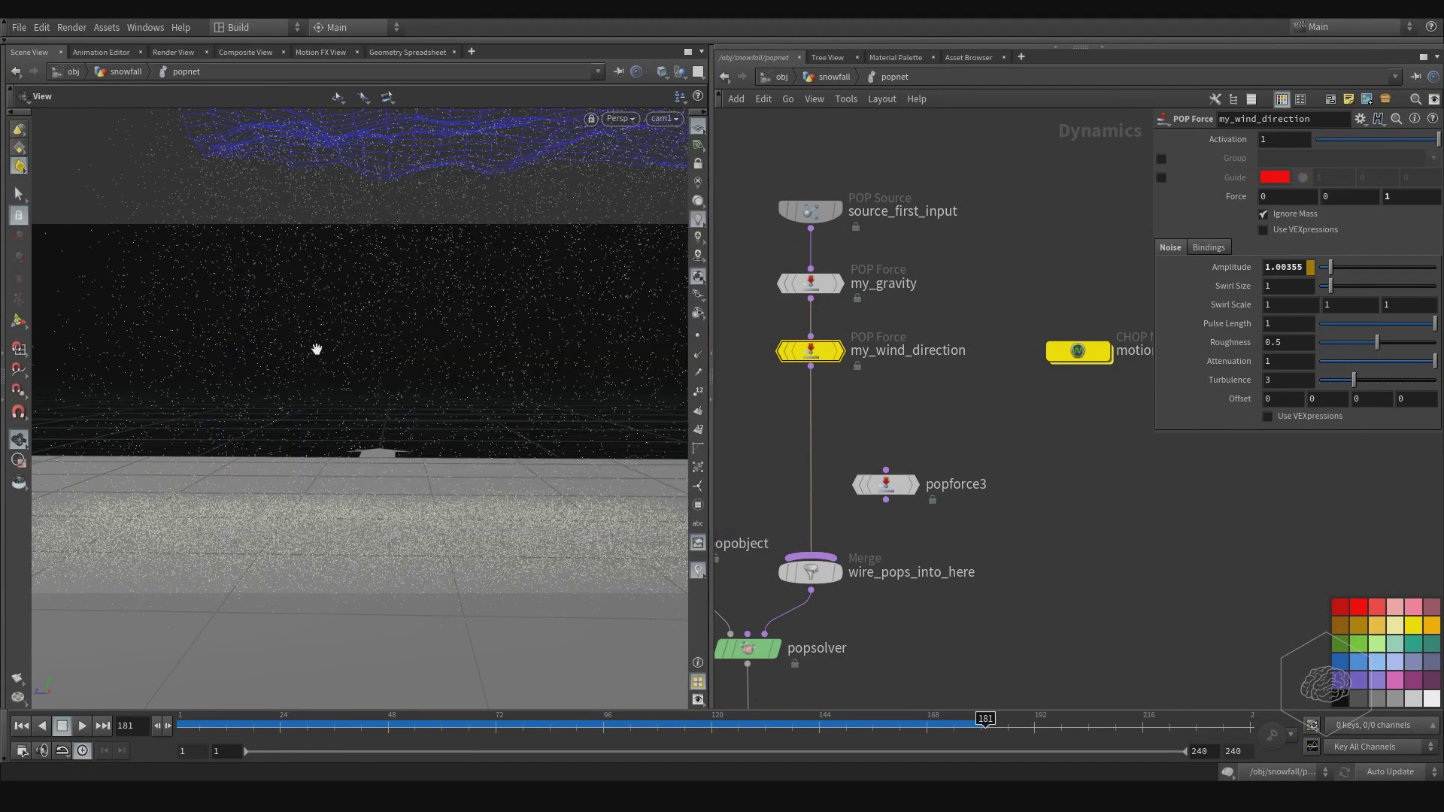
left_click(74, 728)
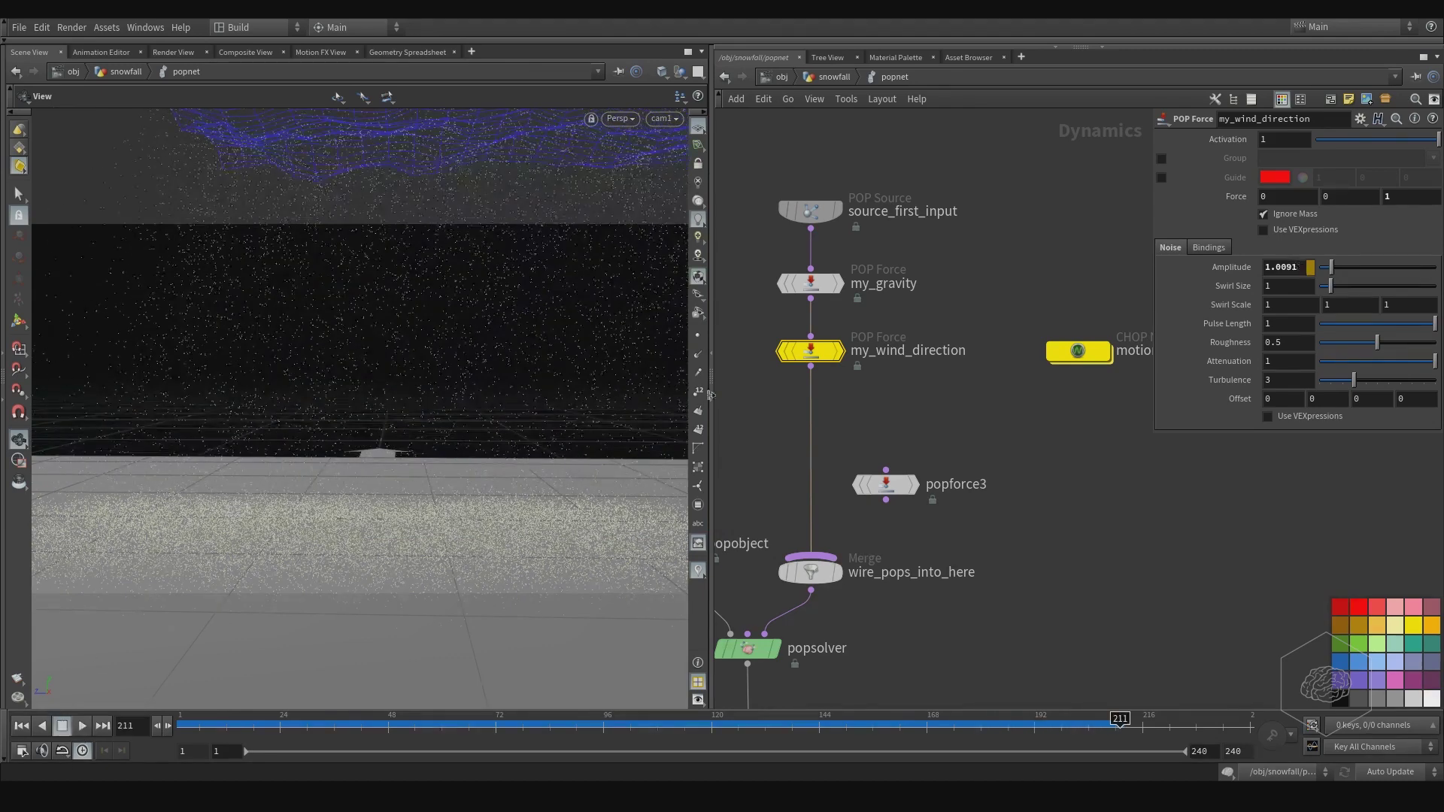
Step: Set source_first_input's Const. Birth Rate to 2000 and replay the simulation from frame 1
left_click(890, 215)
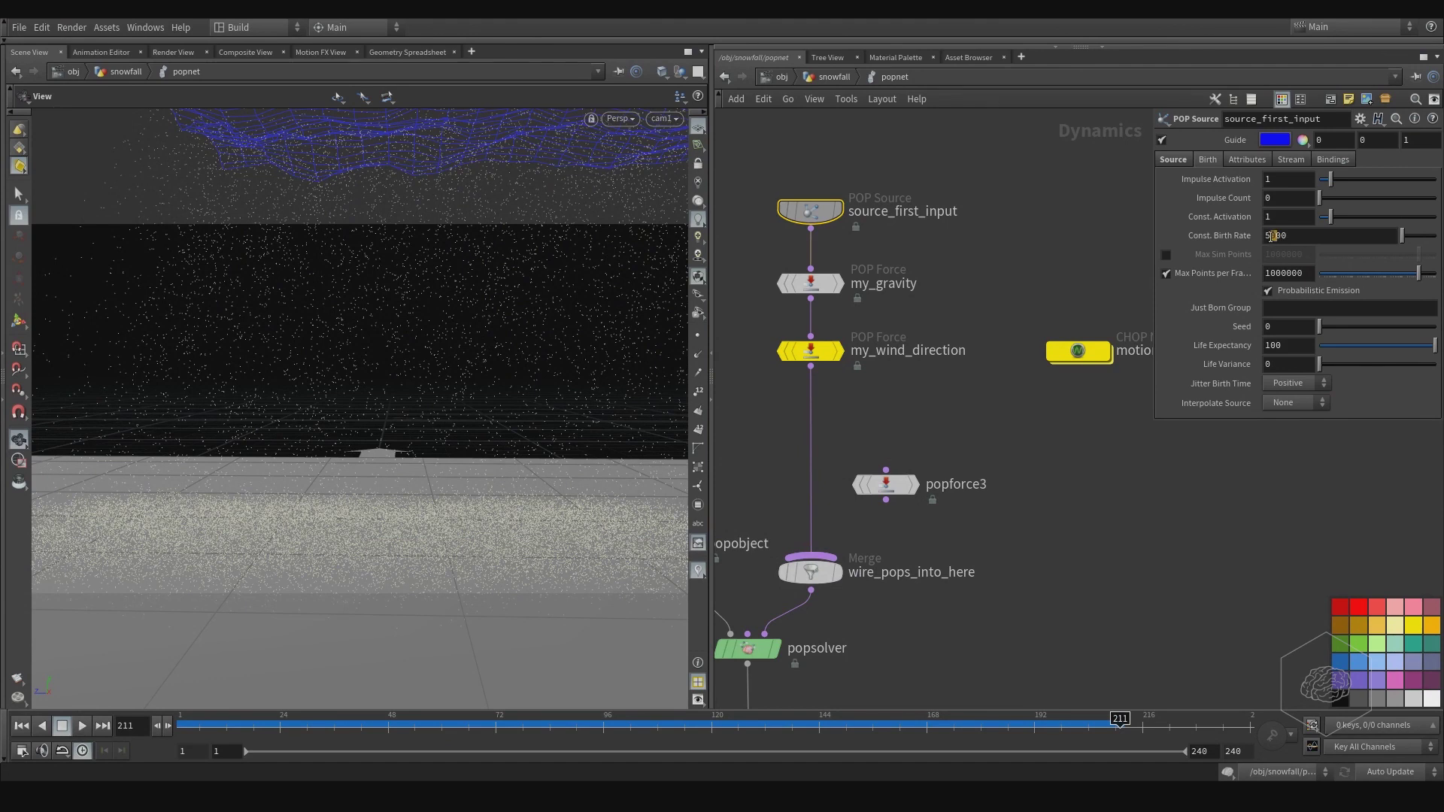
left_click_drag(1273, 236, 1240, 259)
type("20")
key("Return")
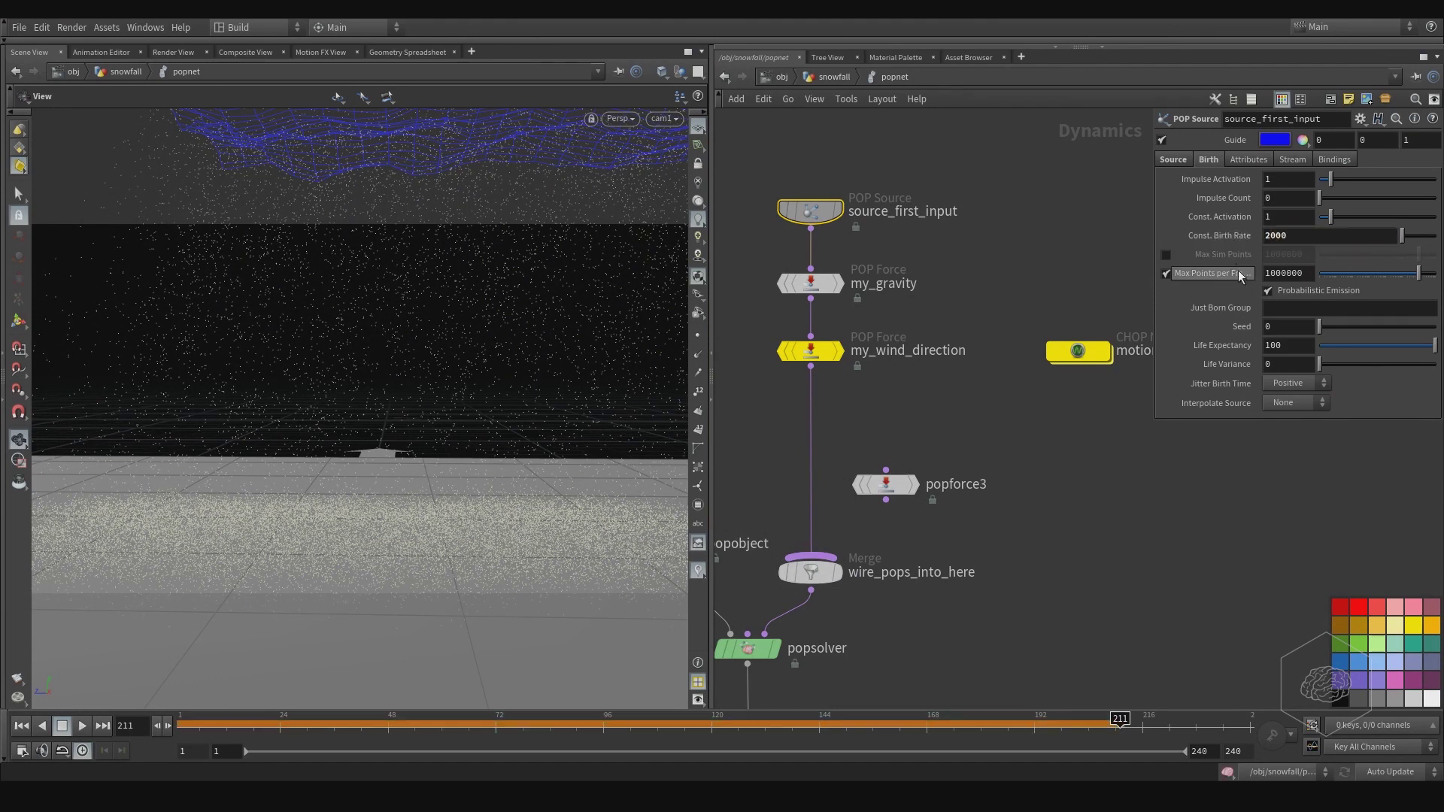
left_click_drag(211, 740, 150, 734)
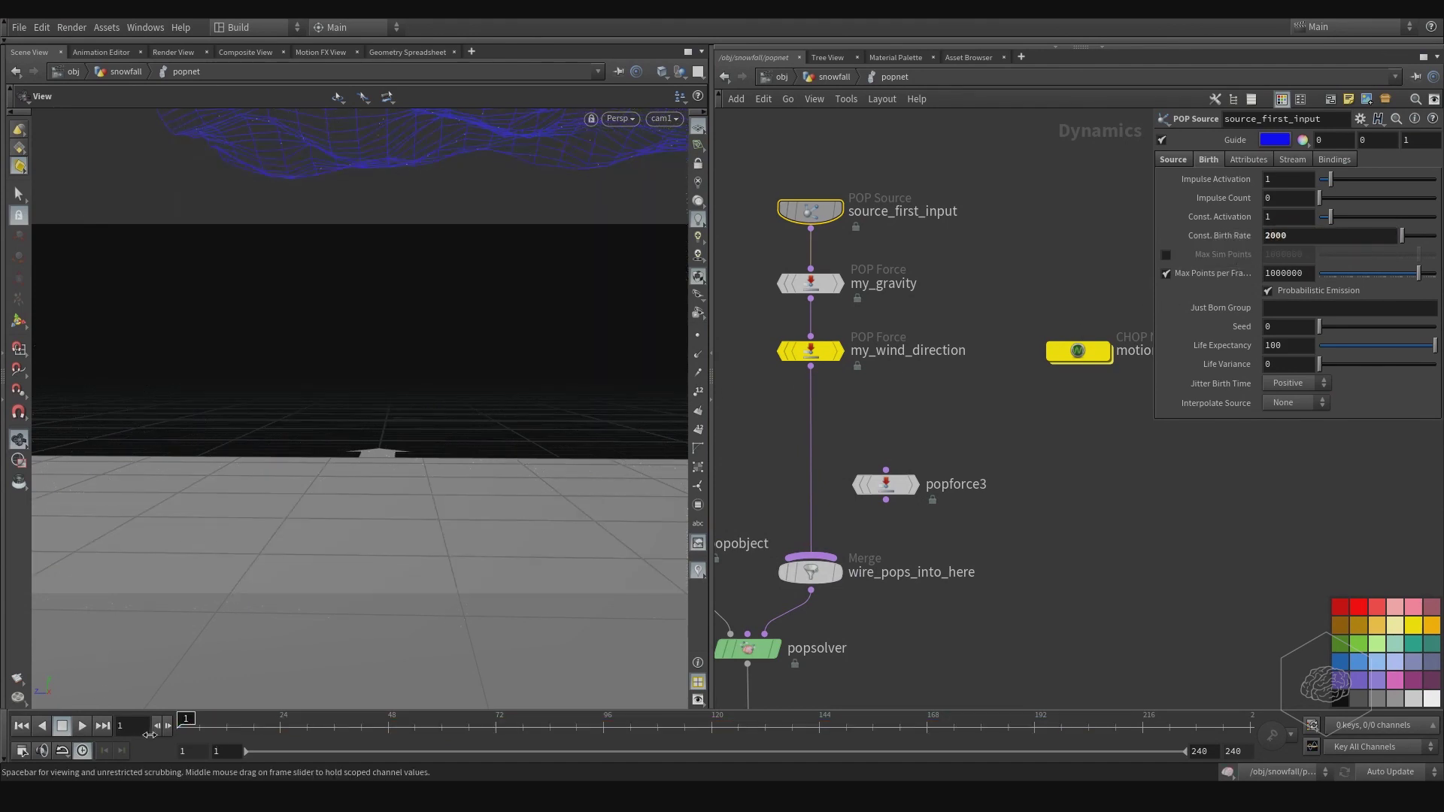
left_click(83, 726)
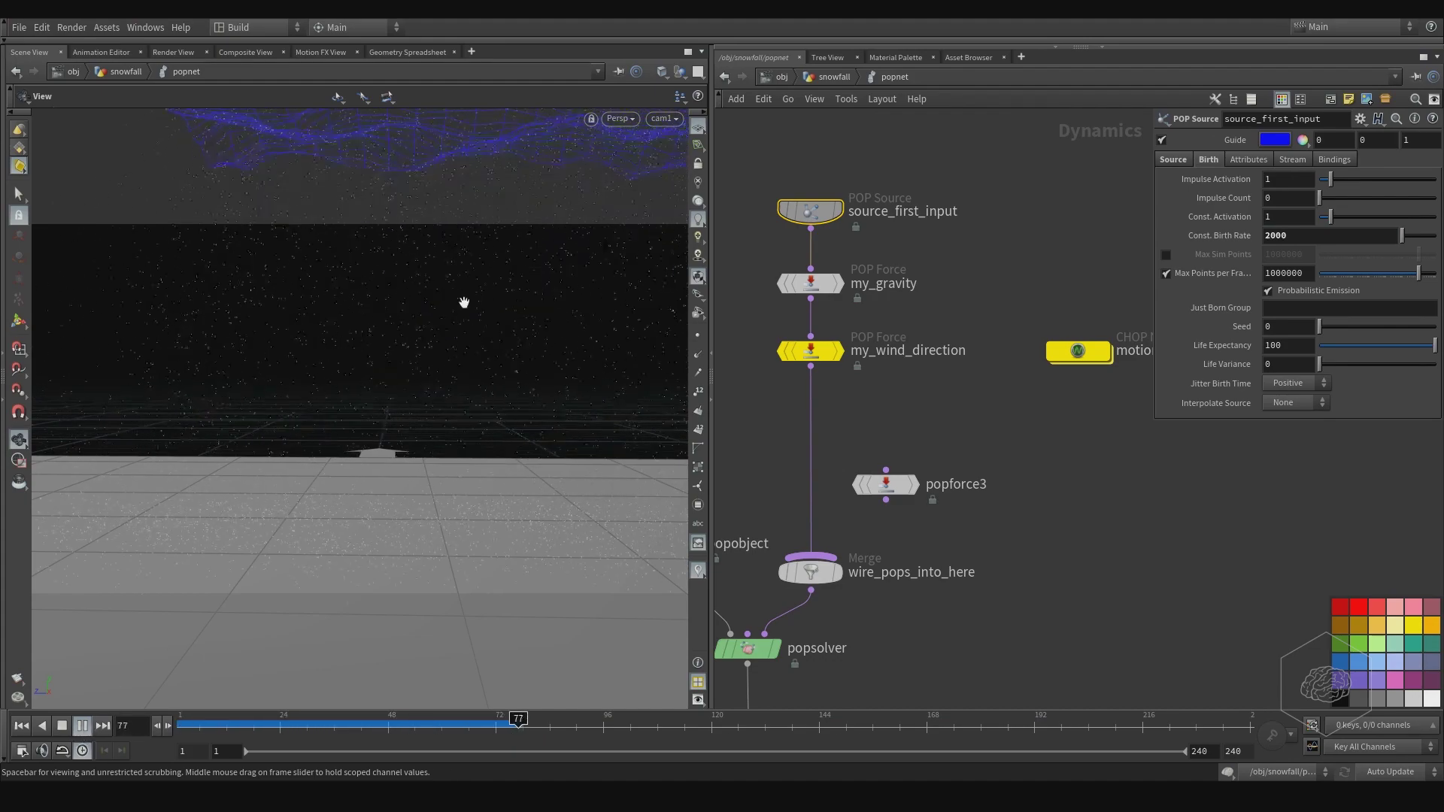
left_click_drag(477, 329, 478, 330)
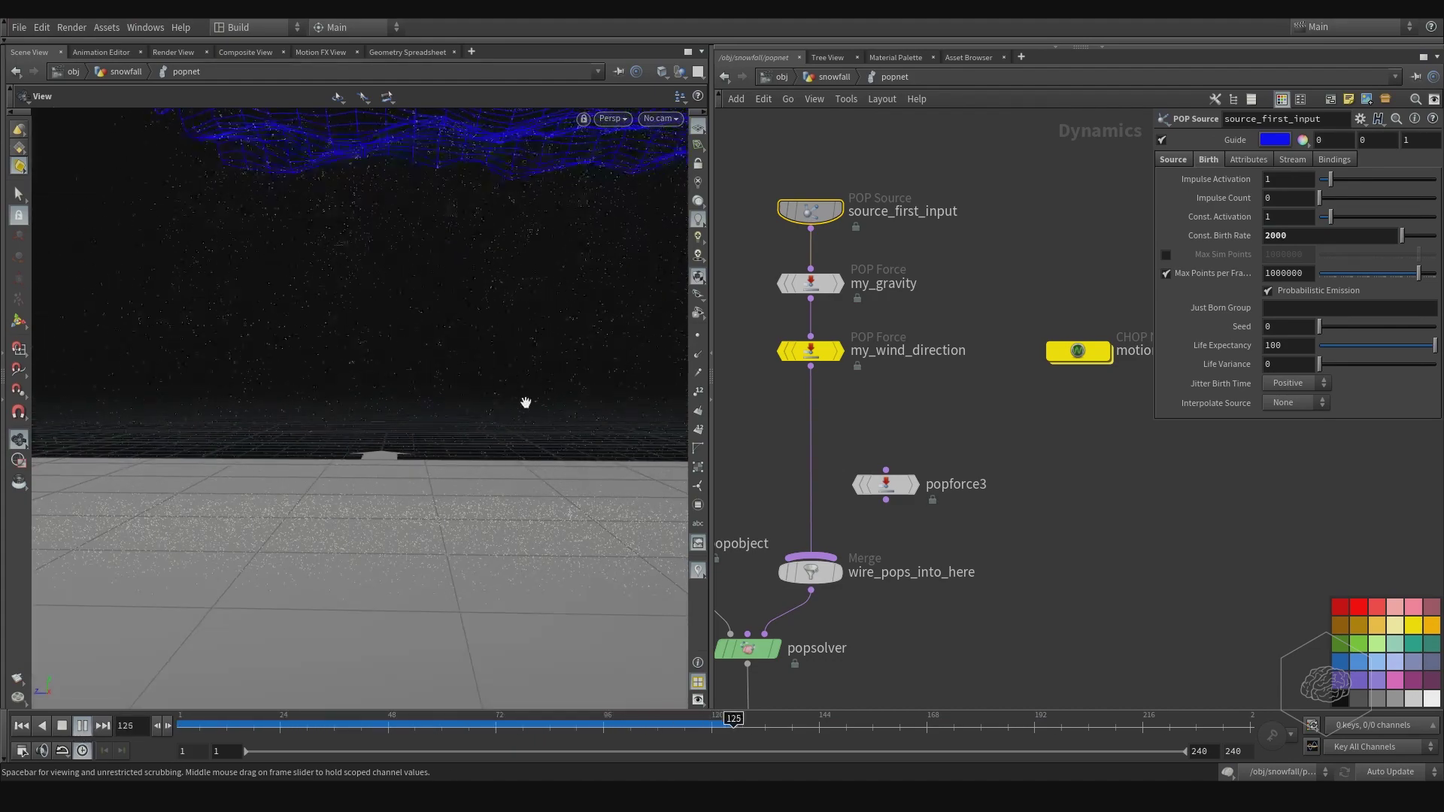
Step: Browse the viewport display options, set the particles to display as Points and close the dialog
key("d")
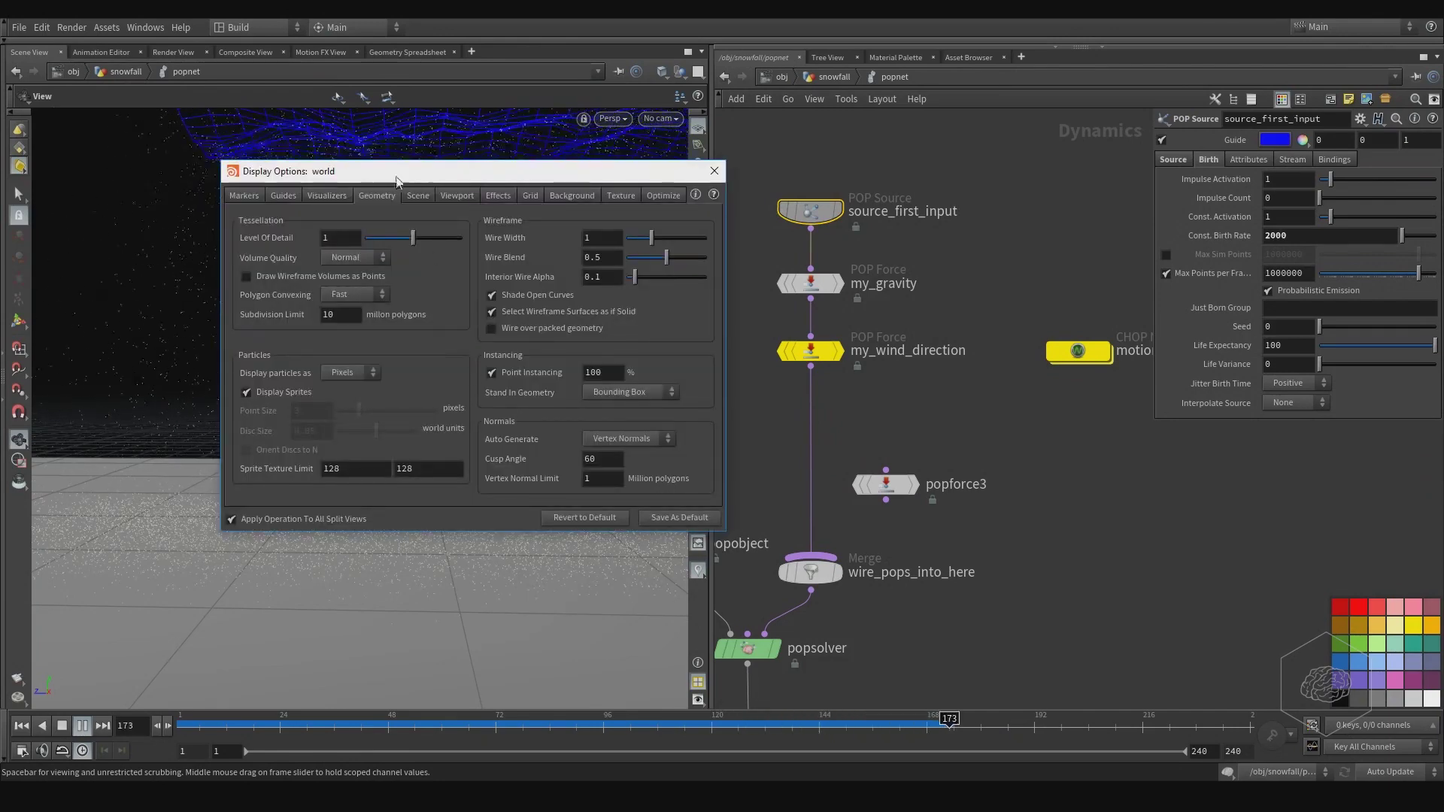
left_click(458, 195)
left_click(506, 198)
left_click(557, 198)
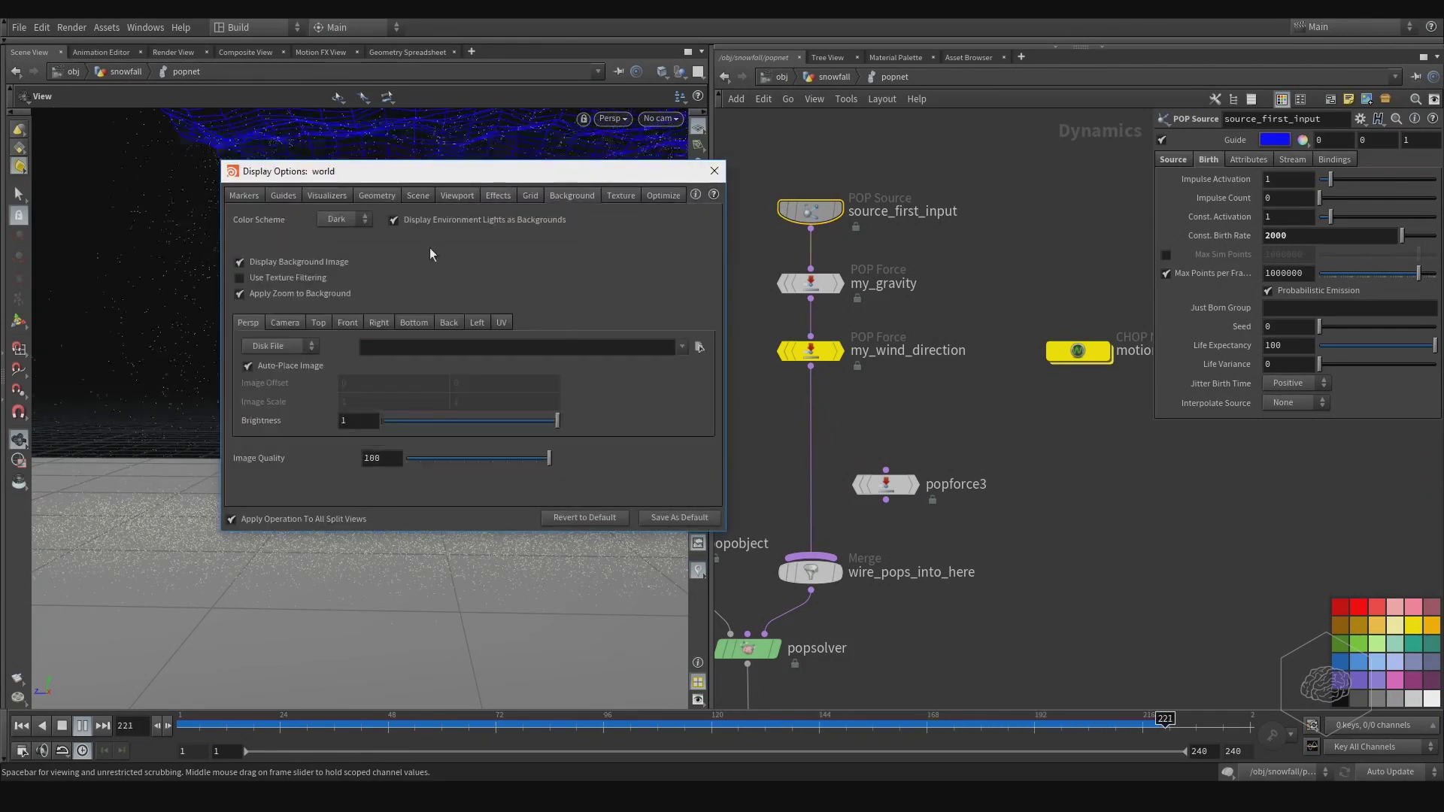
left_click(378, 195)
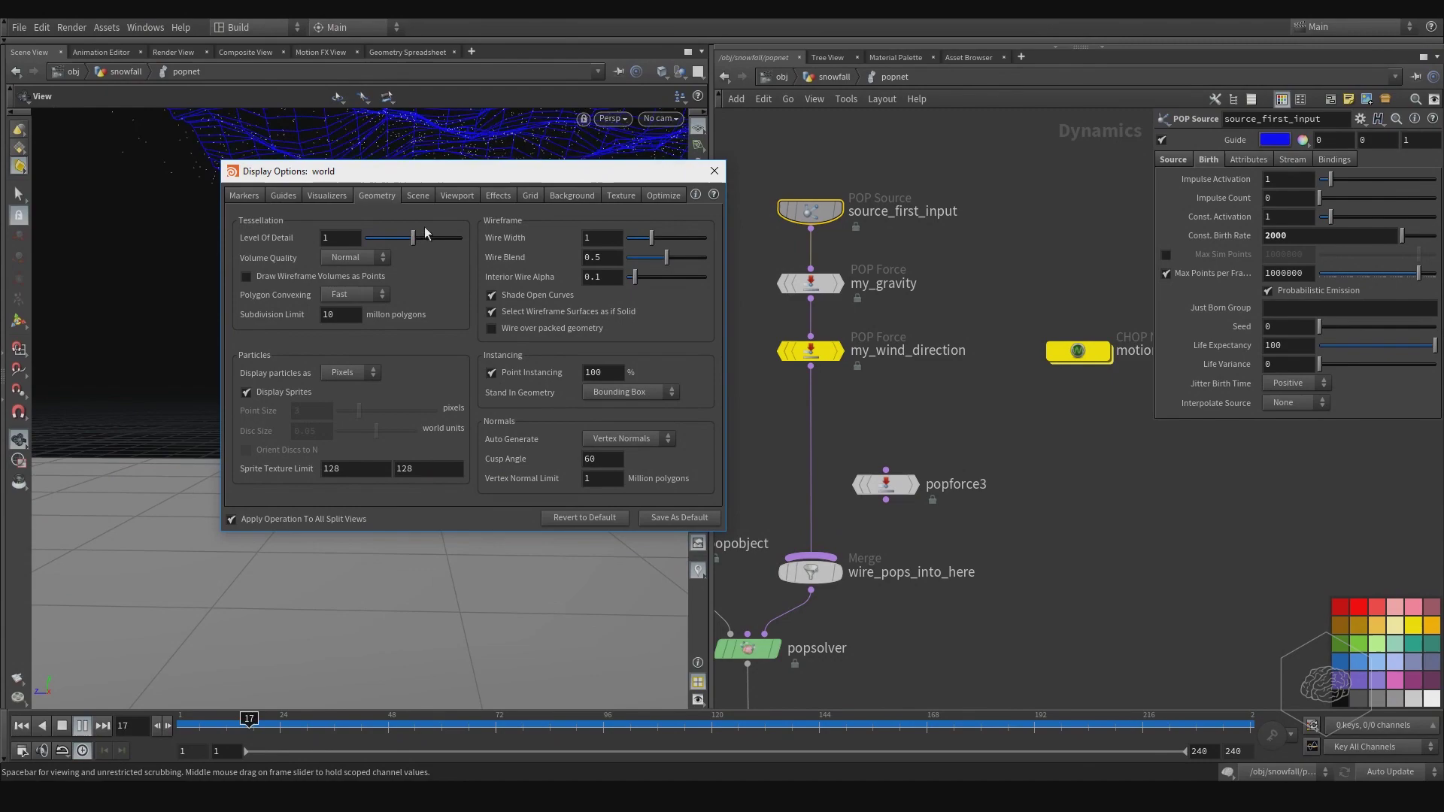
left_click(346, 373)
left_click(339, 433)
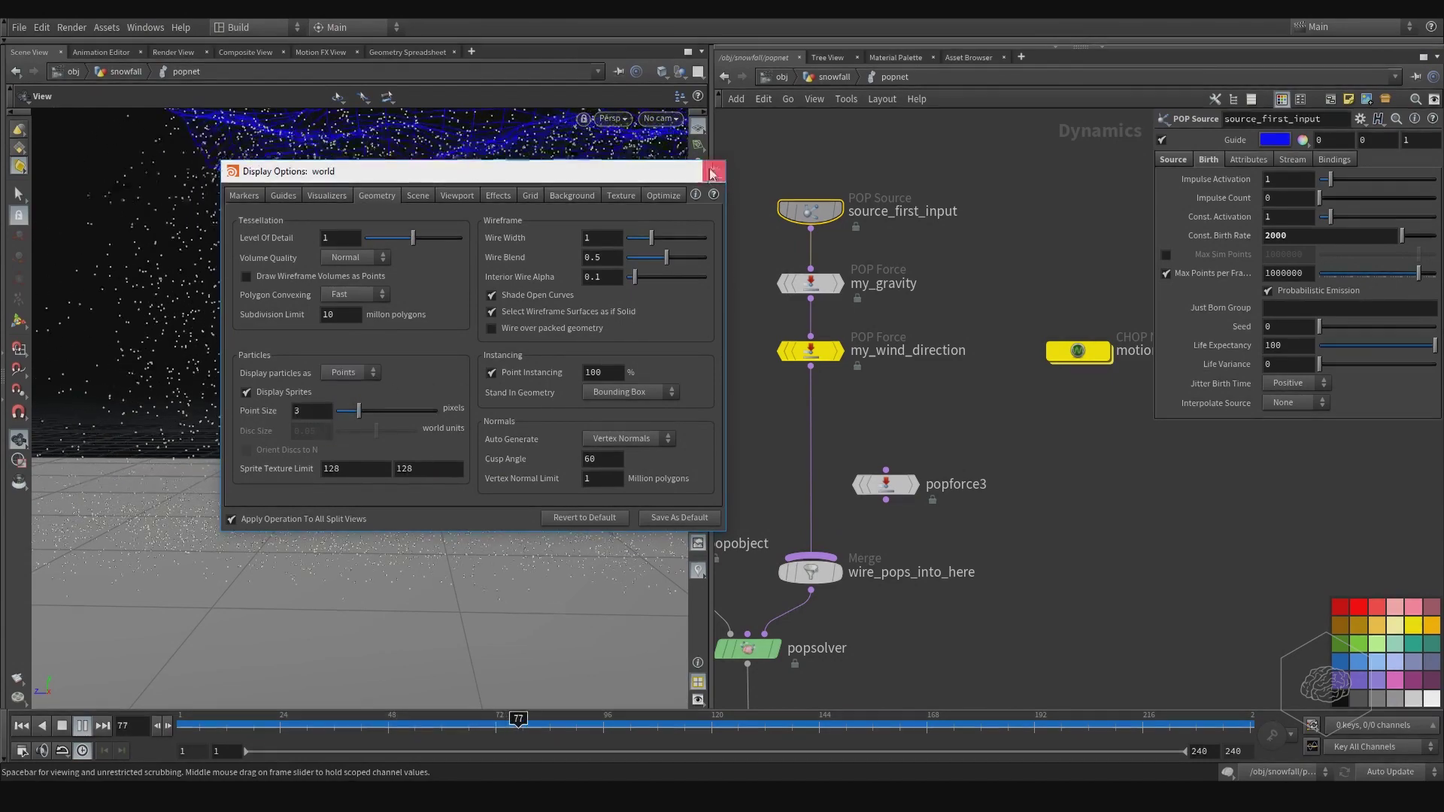
key("Escape")
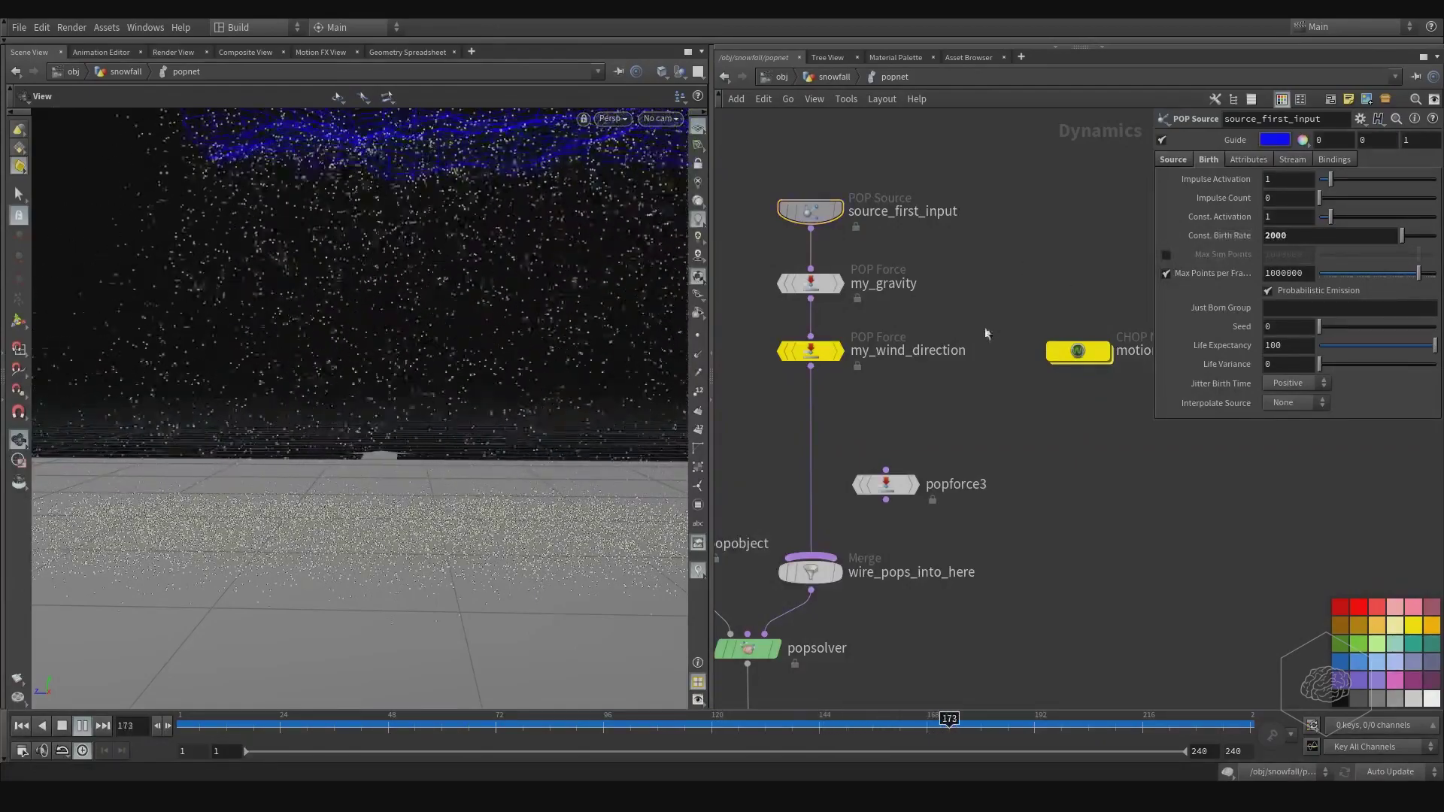
Step: Select my_wind_direction, stop playback at frame 28 and enable the force's red guide
middle_click_drag(908, 367, 867, 341)
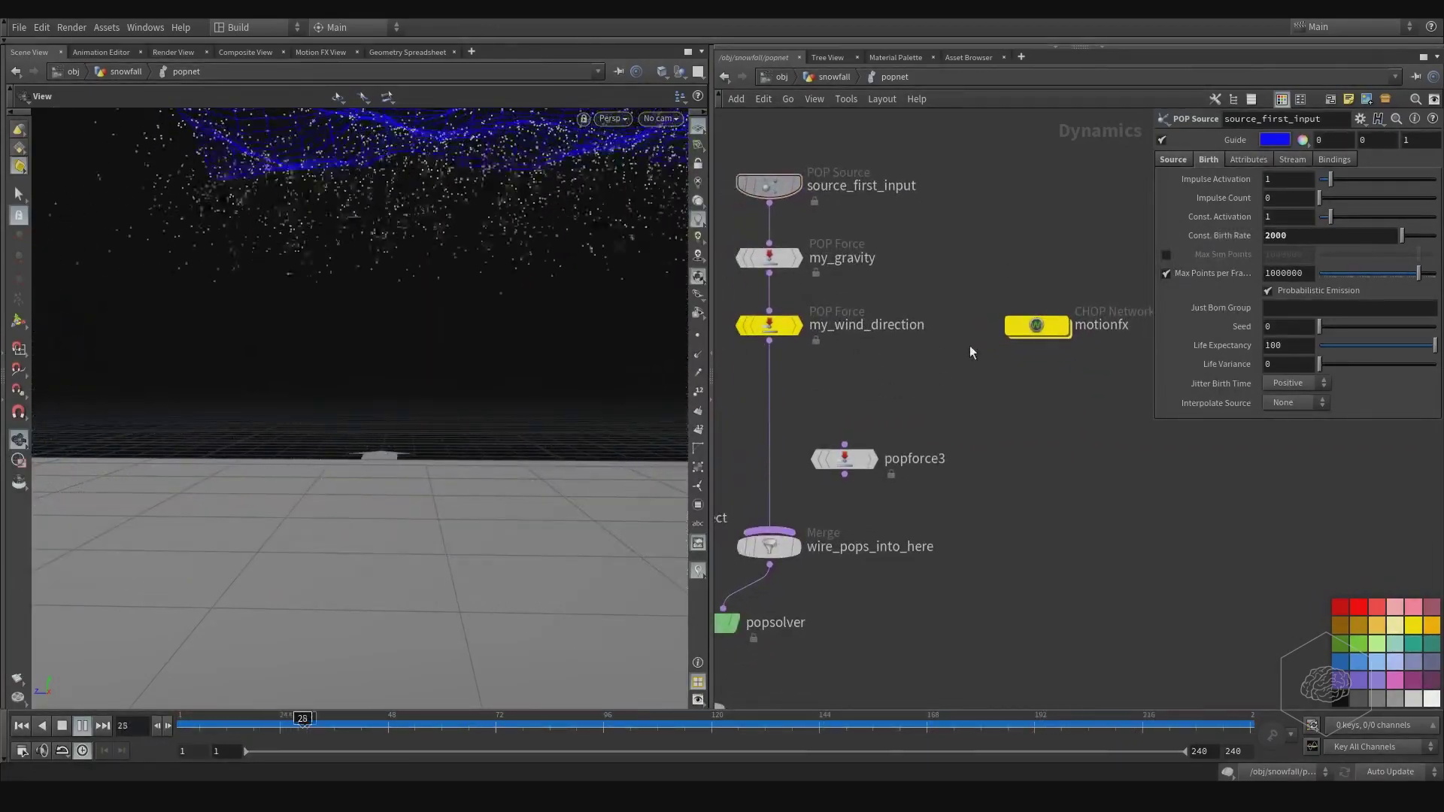
left_click(769, 325)
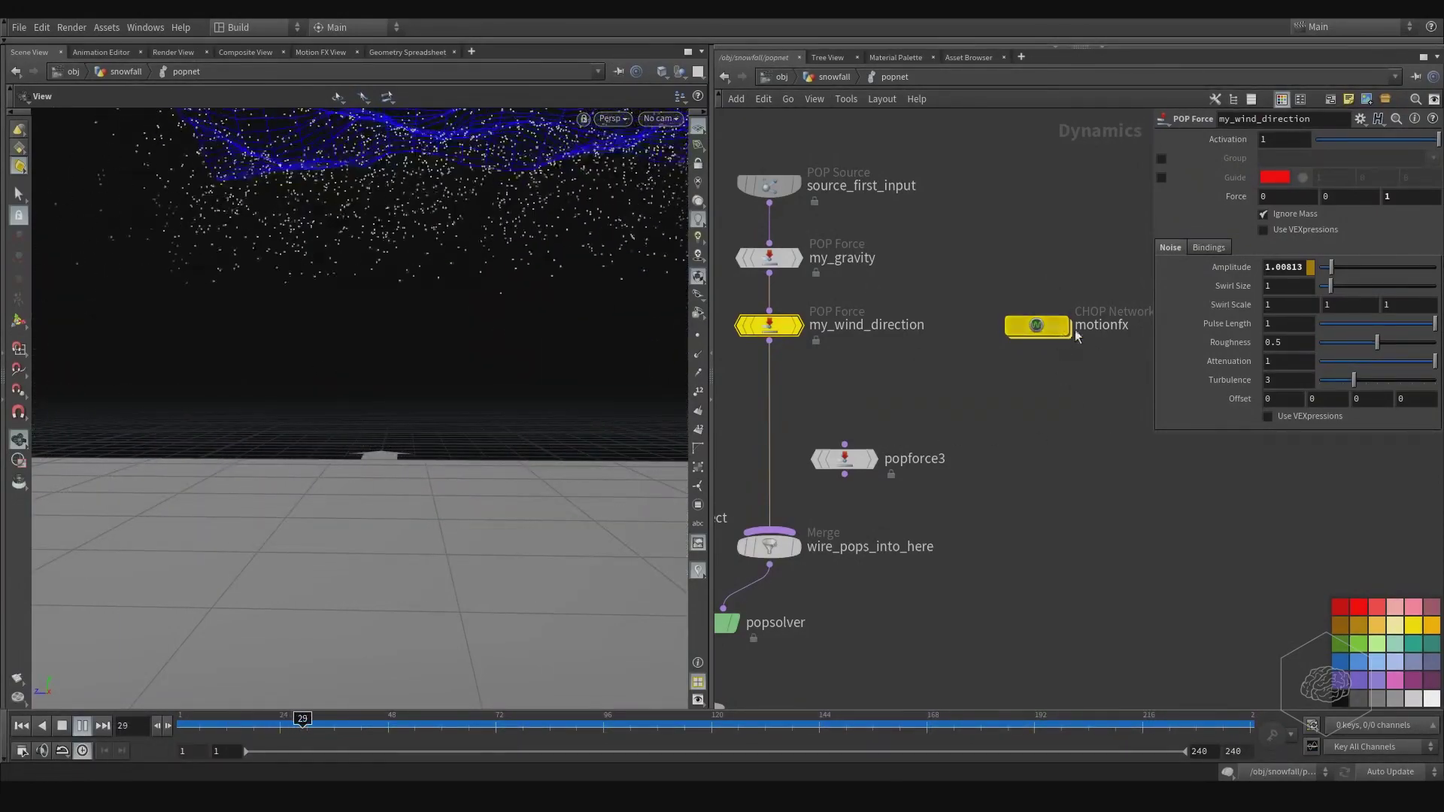
left_click_drag(1047, 339, 1052, 338)
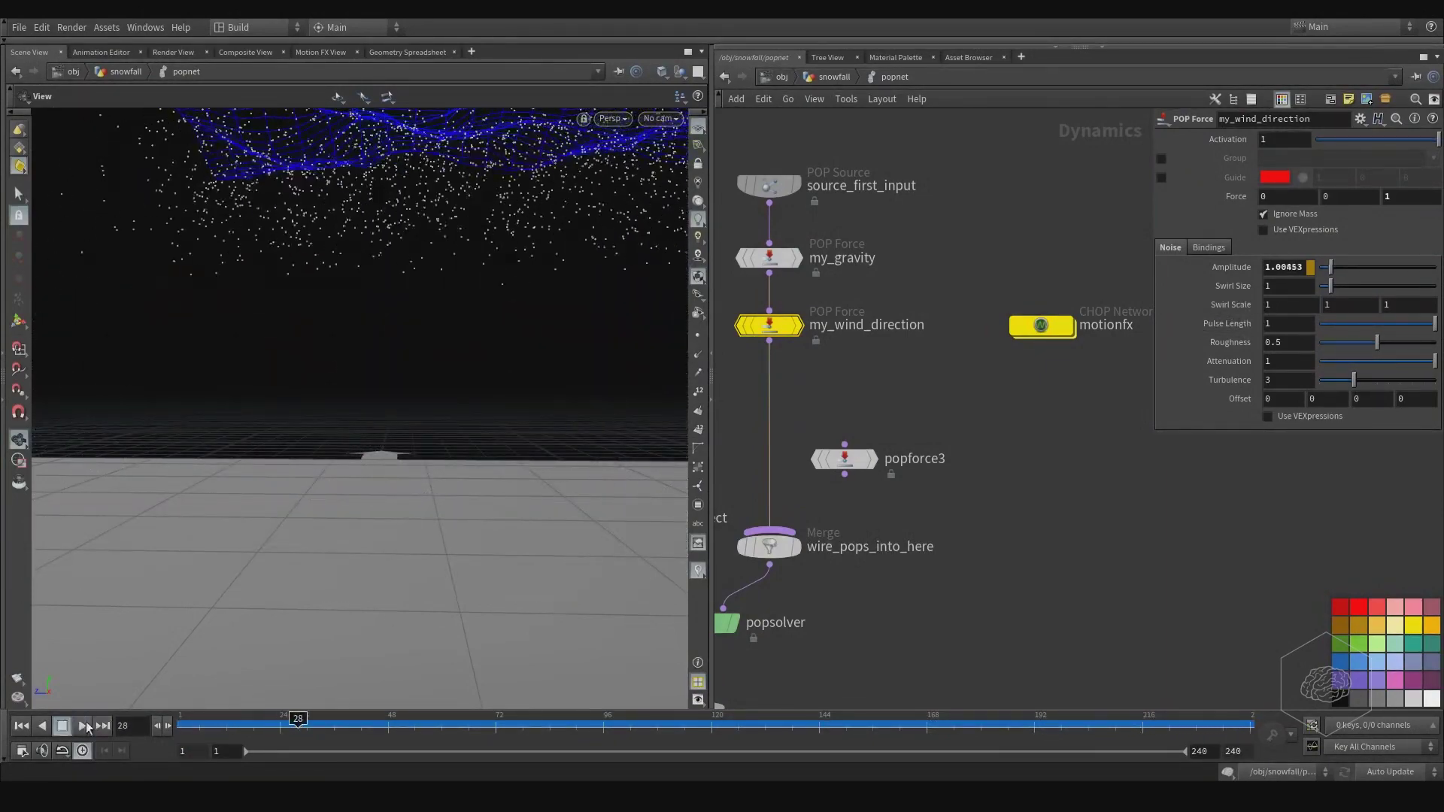
left_click(1162, 178)
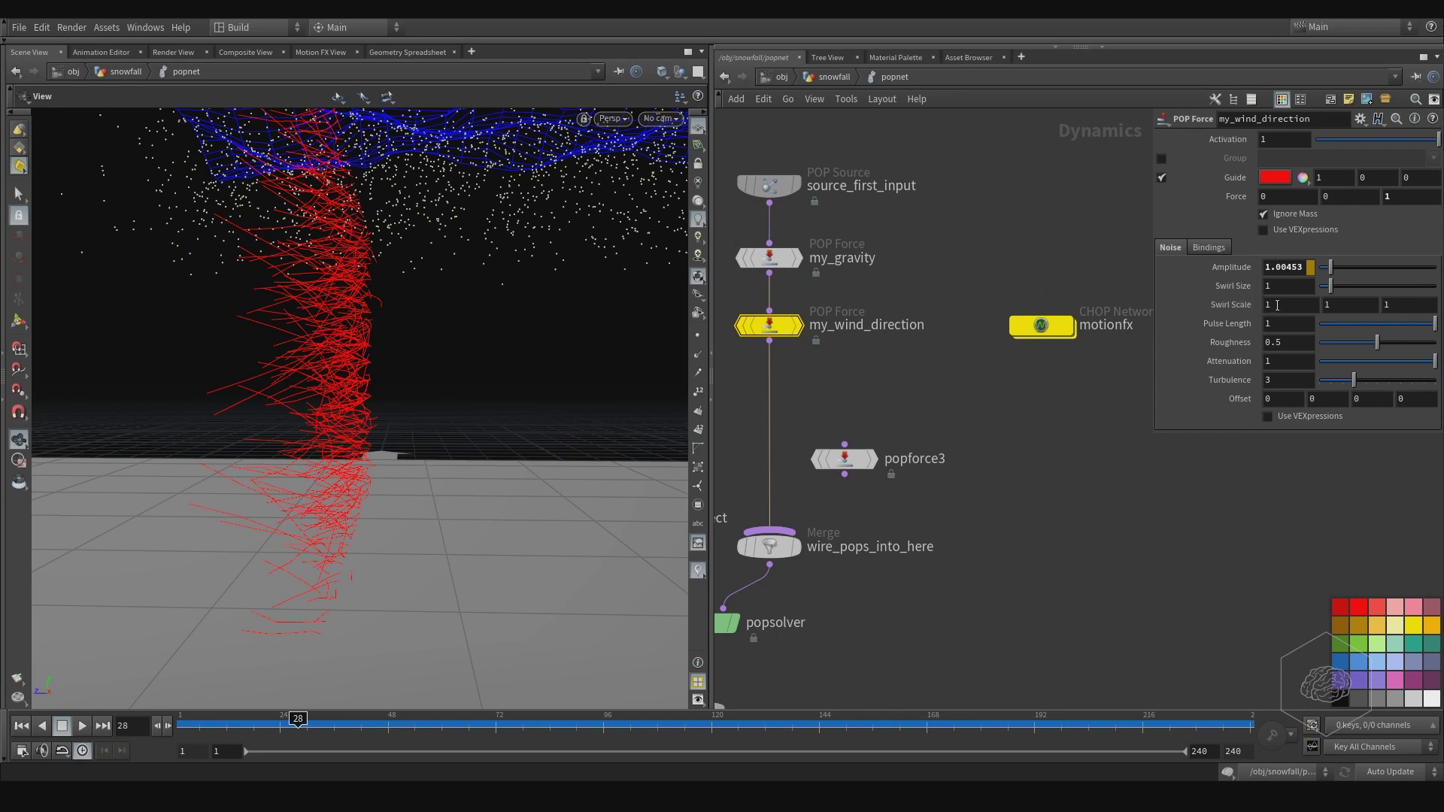
Step: Set all three Swirl Scale values of my_wind_direction to 1.25
left_click(1281, 307)
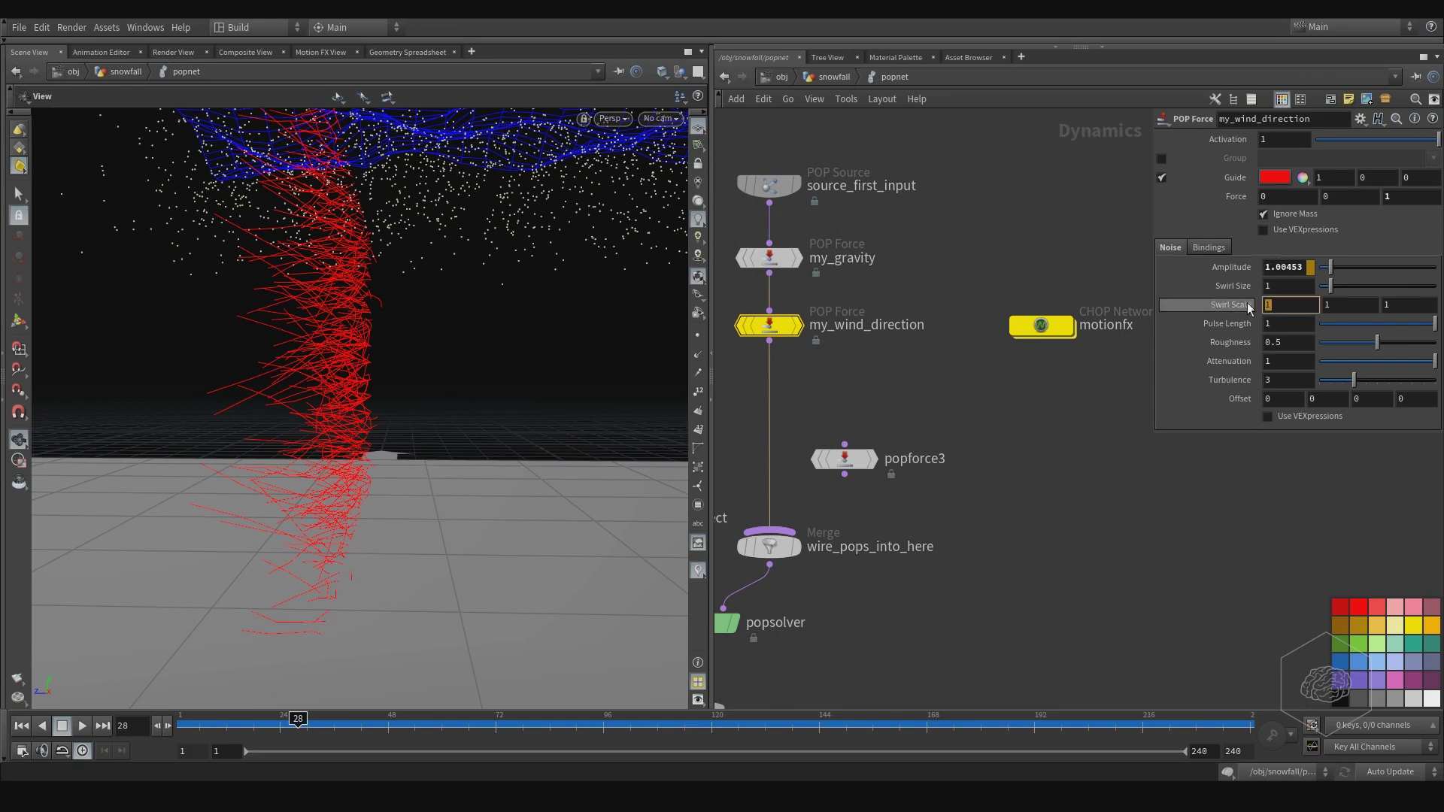
type("1.2")
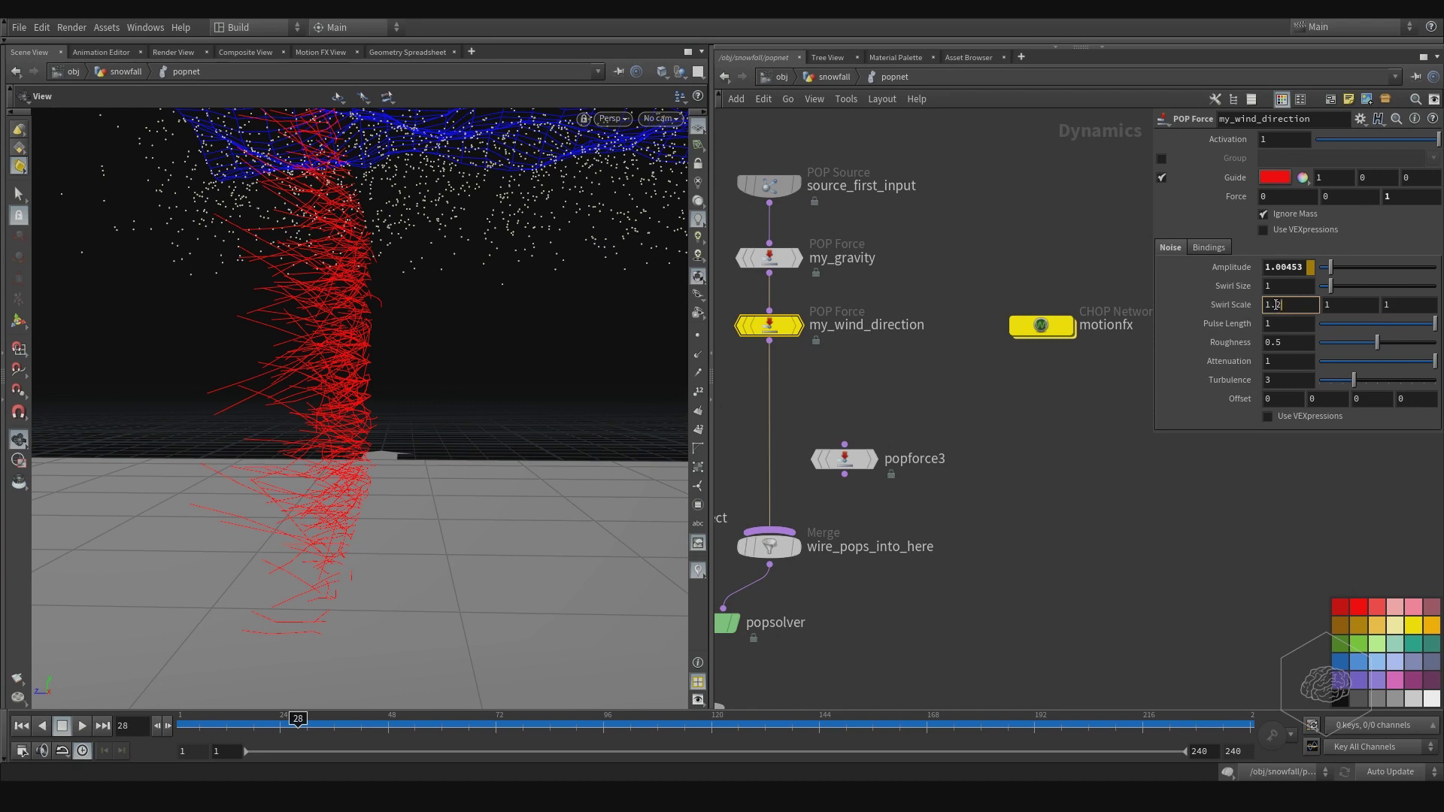
type("5")
key("Return")
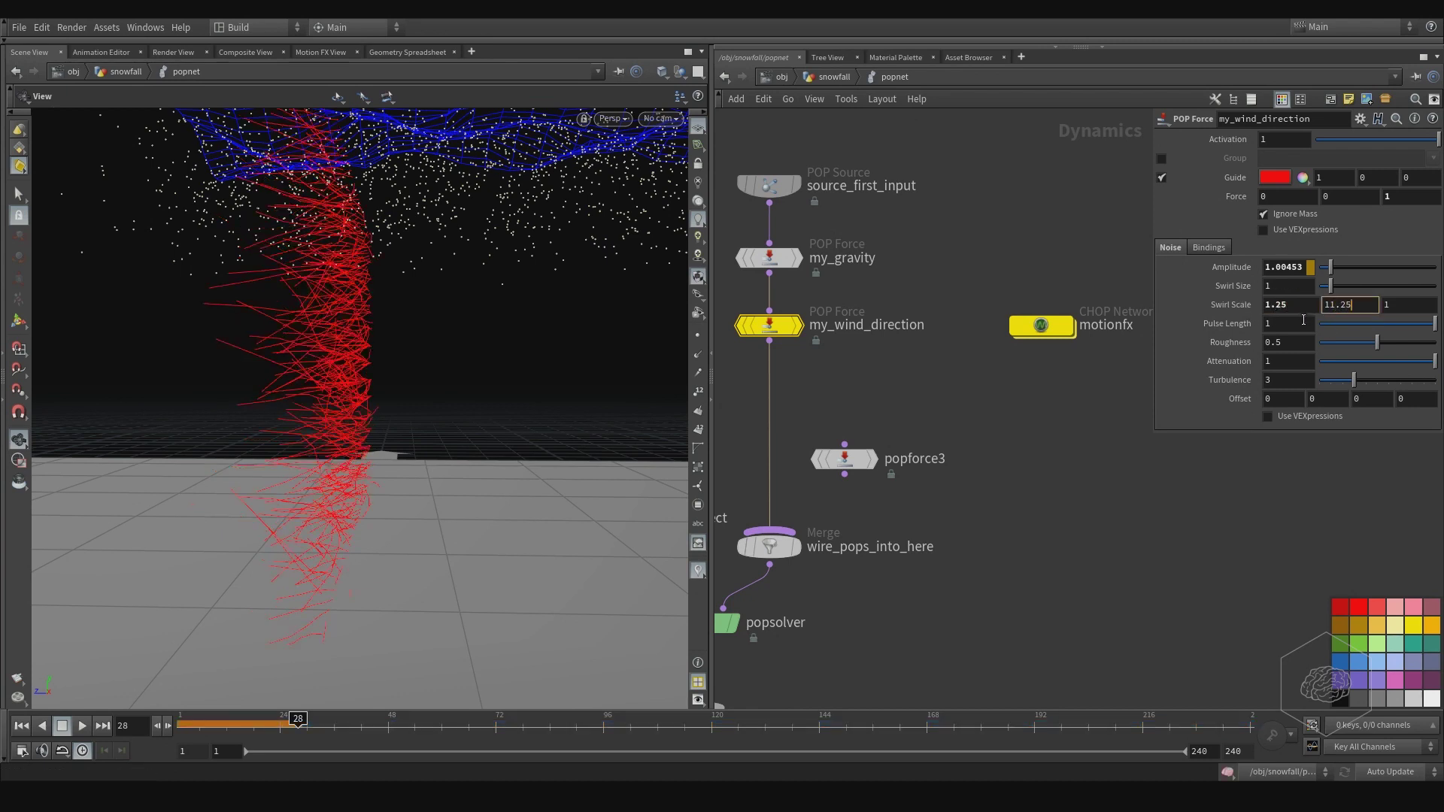
type(".25")
key("Tab")
type("1.25")
key("Return")
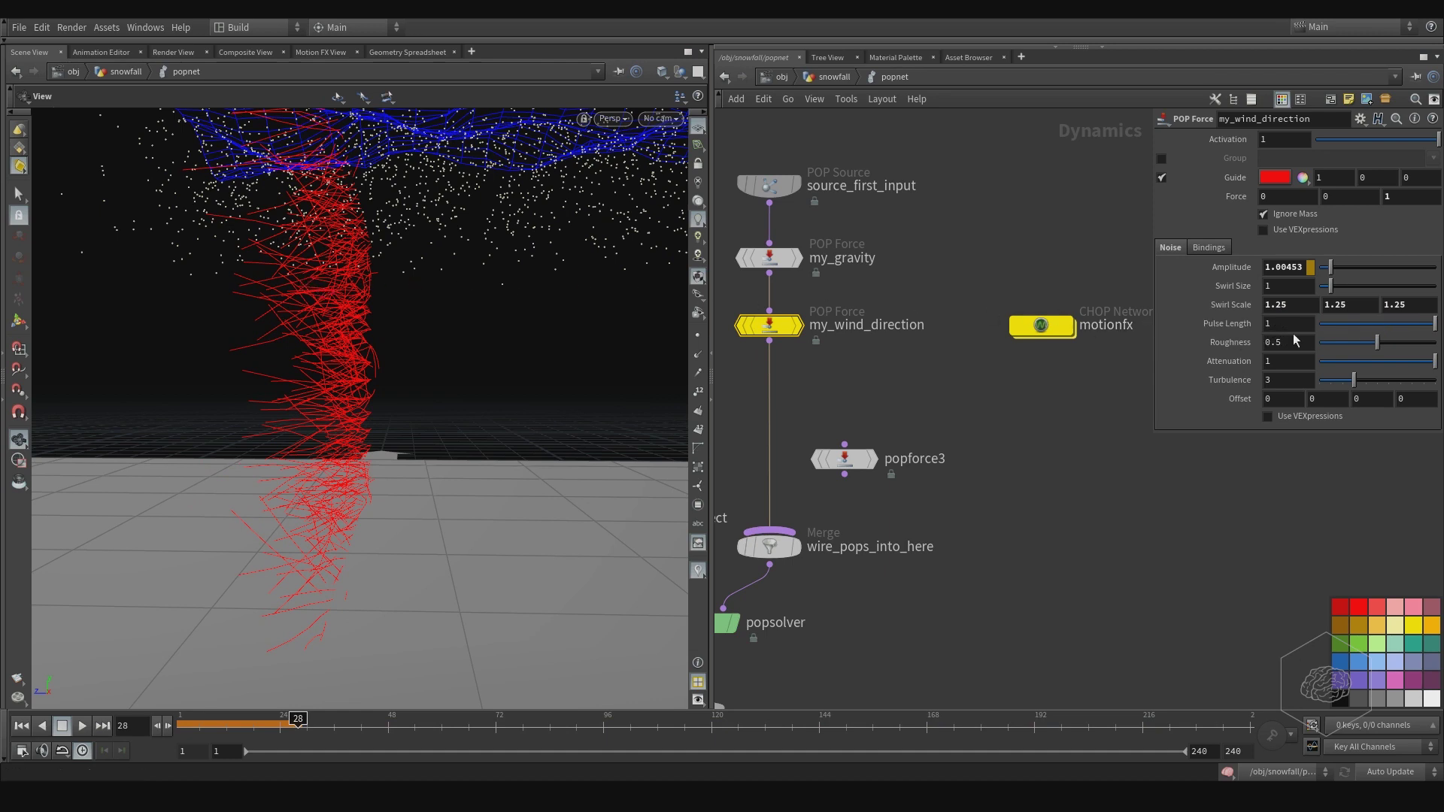
Step: Try shorter Pulse Length values, such as 0.247, on my_wind_direction's noise
left_click_drag(1368, 332, 1412, 334)
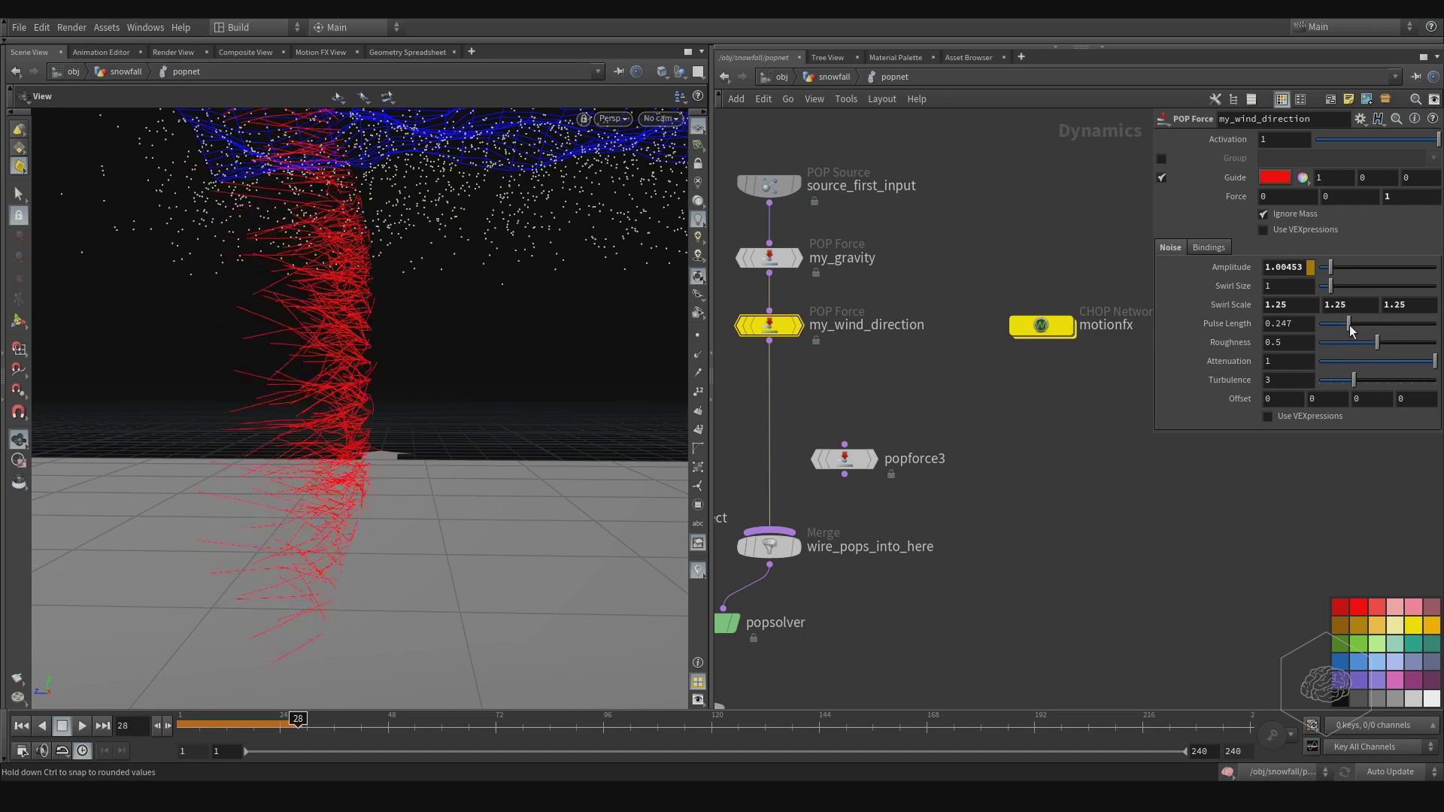
left_click(1291, 325)
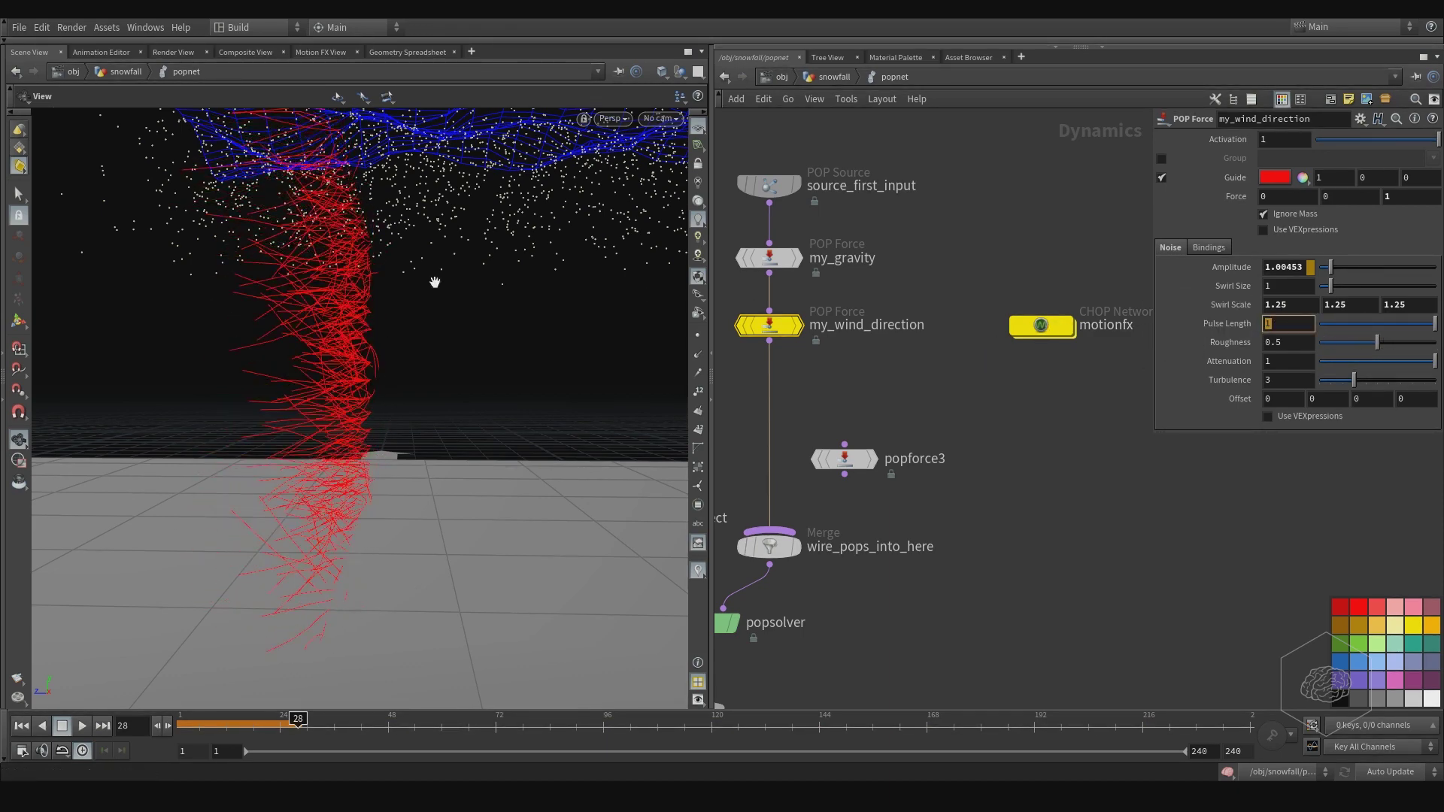
Step: Set the Turbulence of my_wind_direction's noise to 5 and inspect the force guide
left_click_drag(317, 313, 526, 303)
left_click(1229, 382)
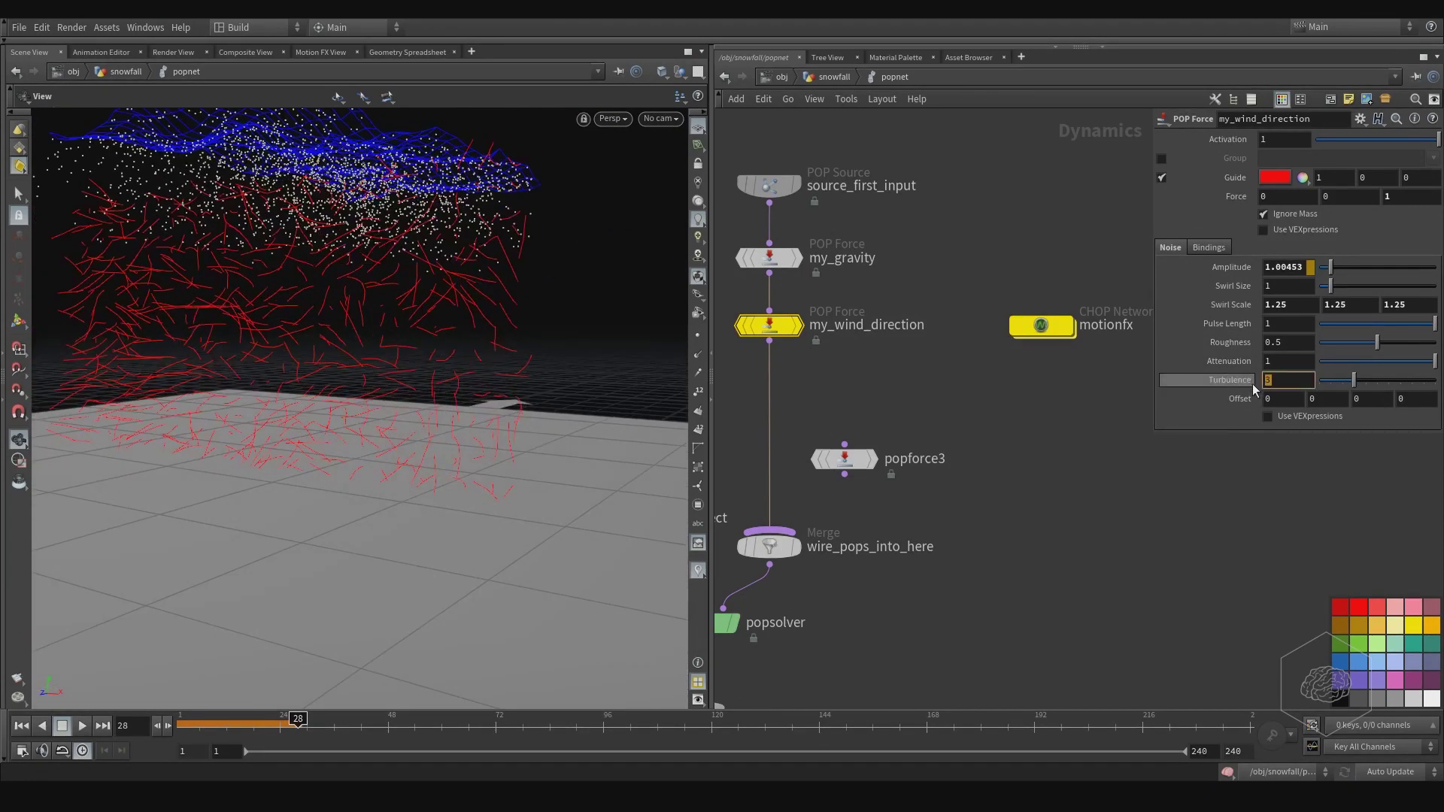
type("5")
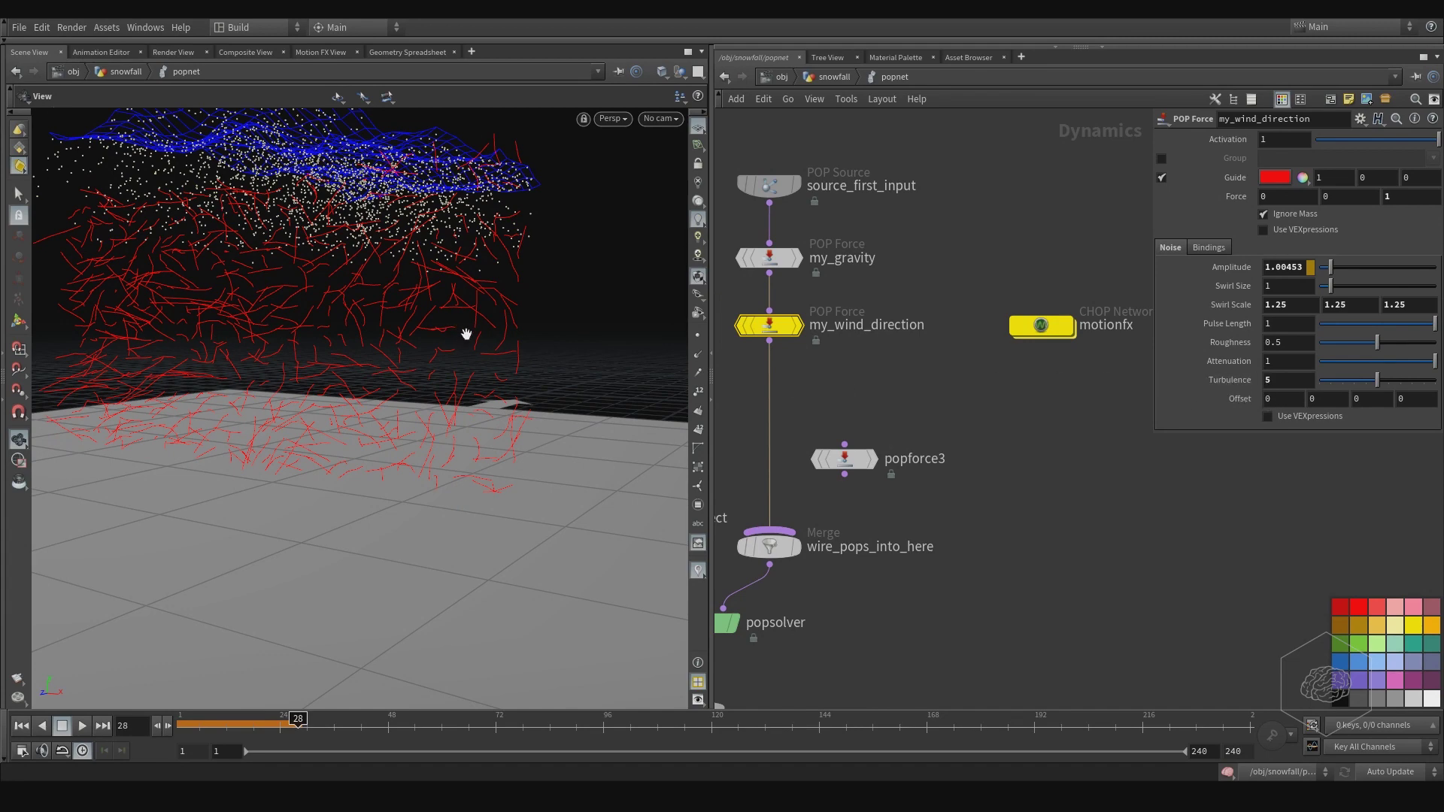
left_click_drag(500, 335, 485, 340)
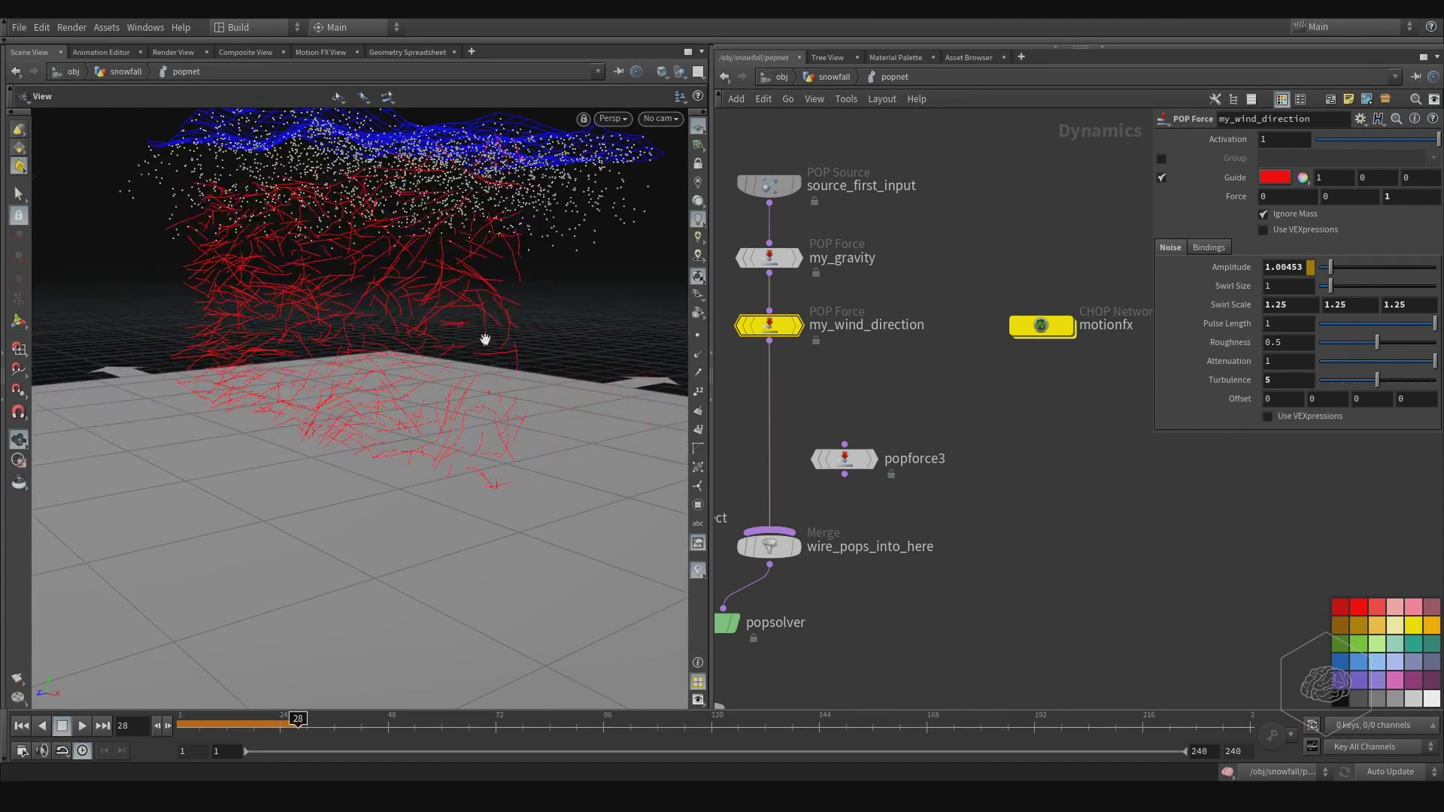
Step: Try shifting the first Offset value of my_wind_direction's noise to 0.6
left_click(1268, 398)
type(".6")
key("Return")
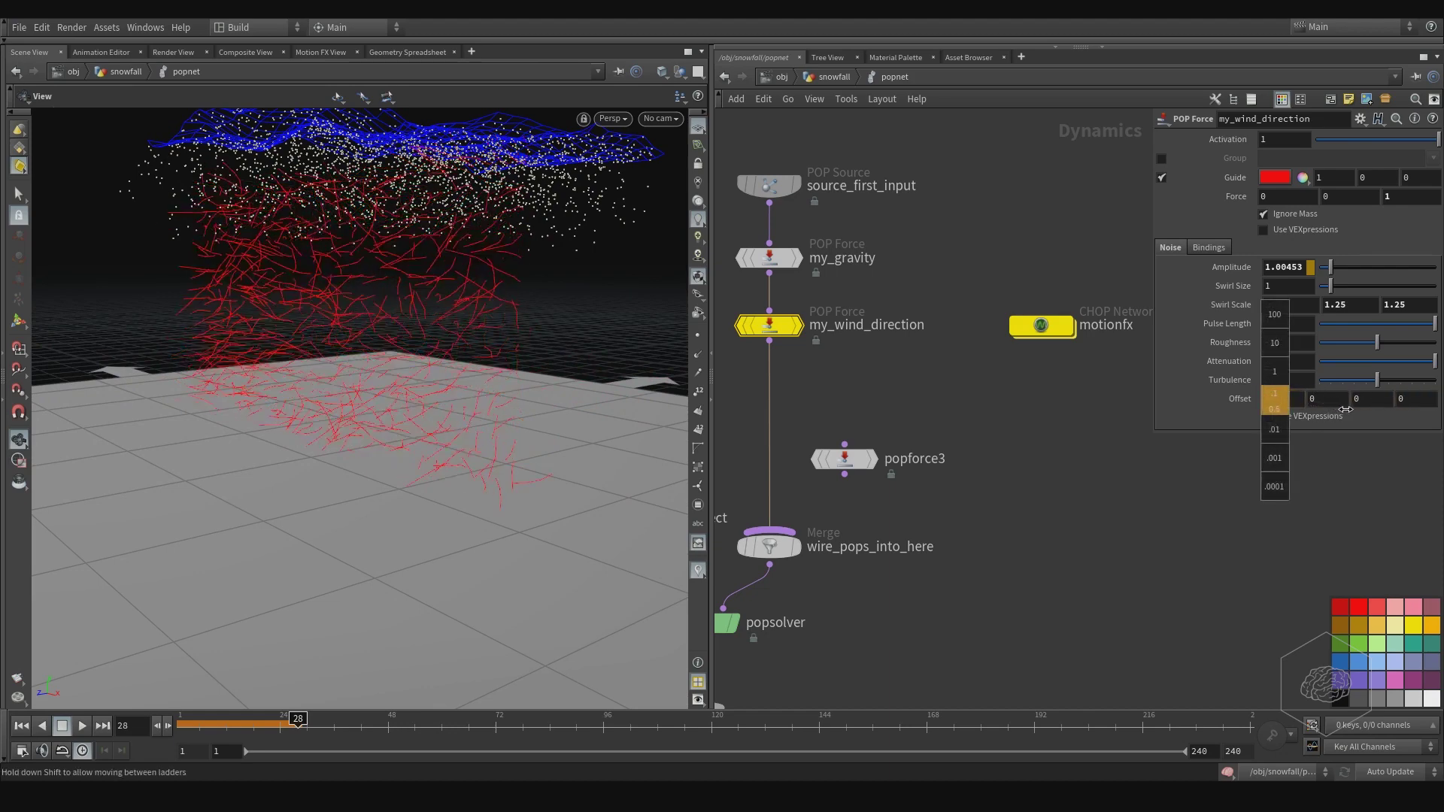
key("Return")
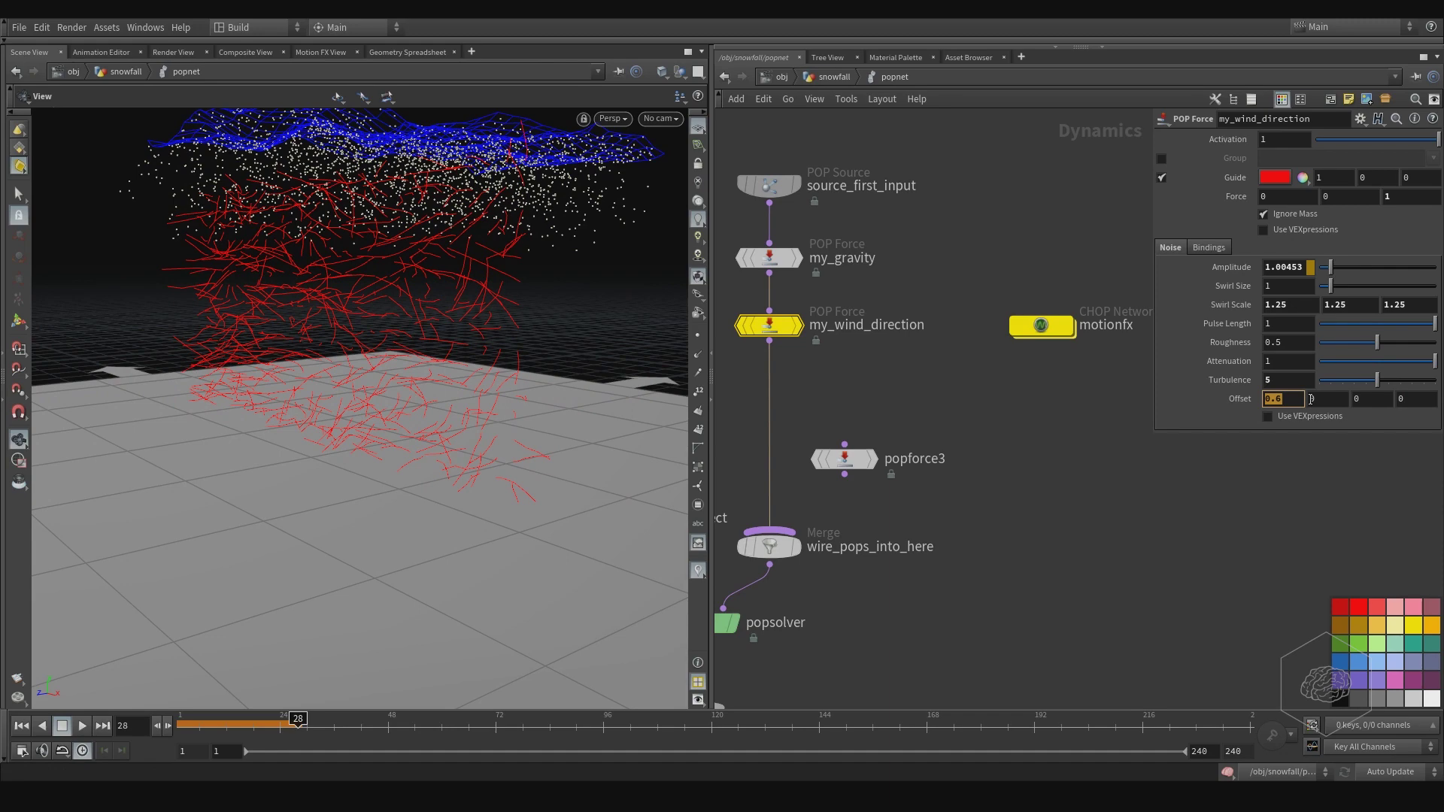
Step: Drive the first noise Offset value of my_wind_direction with $T and replay the simulation from frame 1
type("$T")
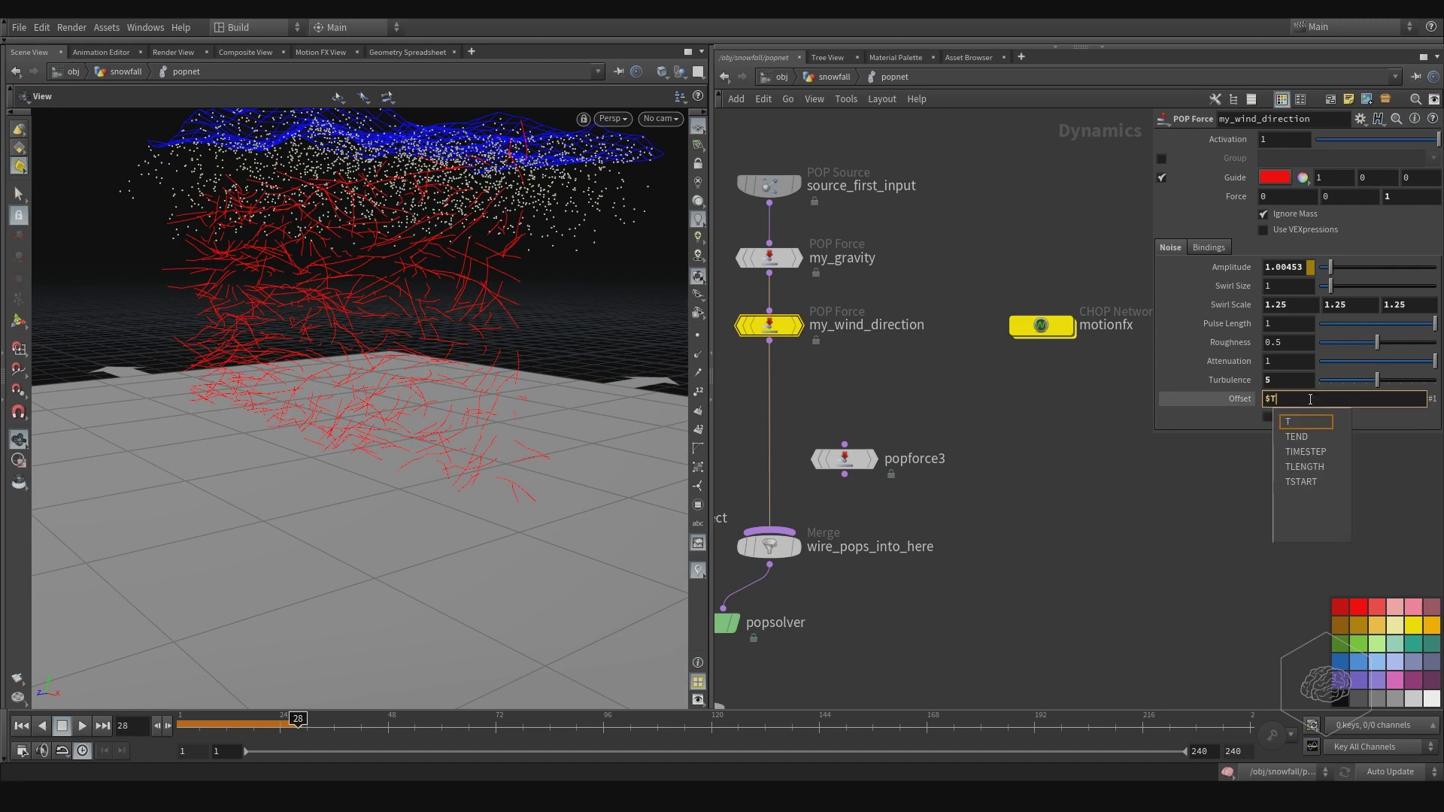
key("Return")
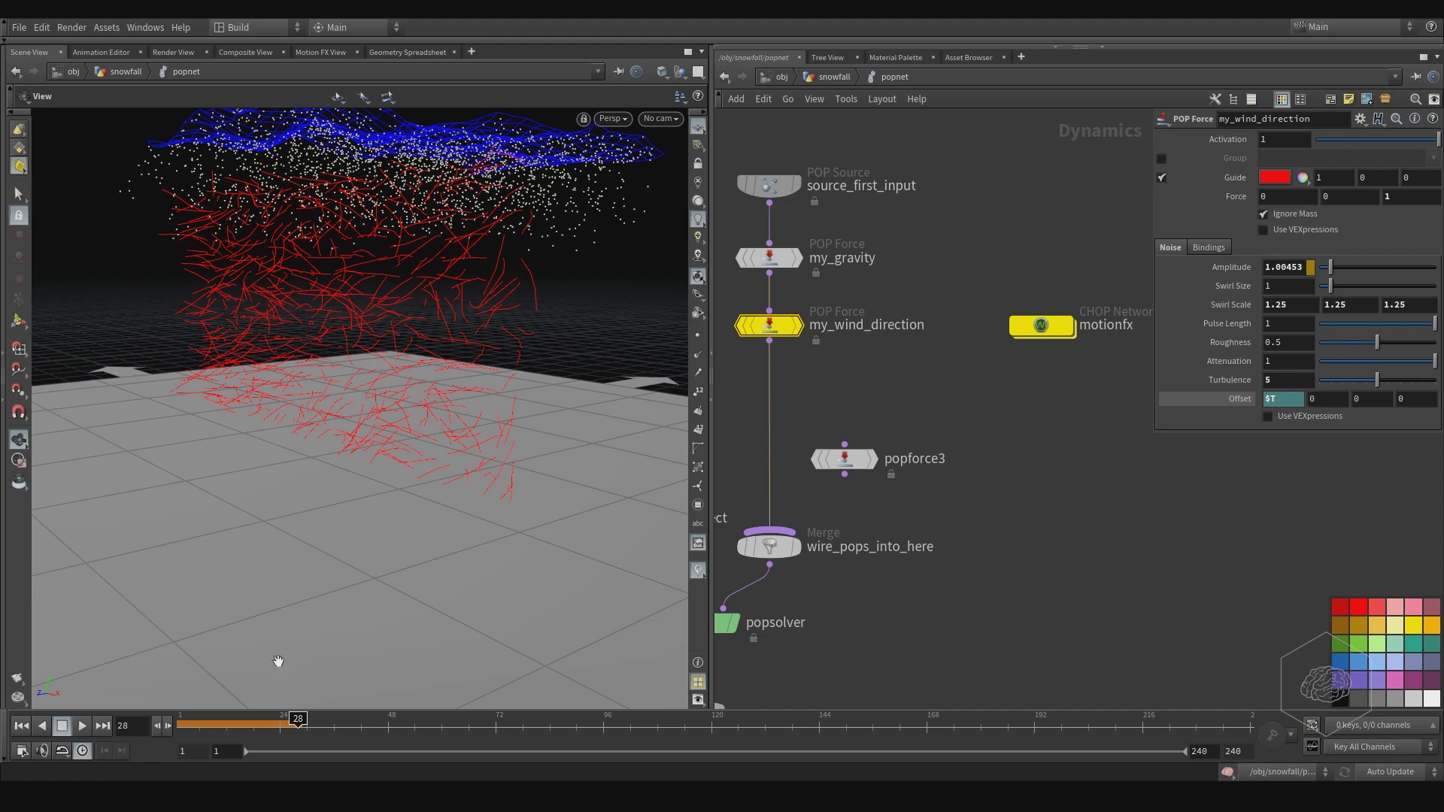
left_click(156, 726)
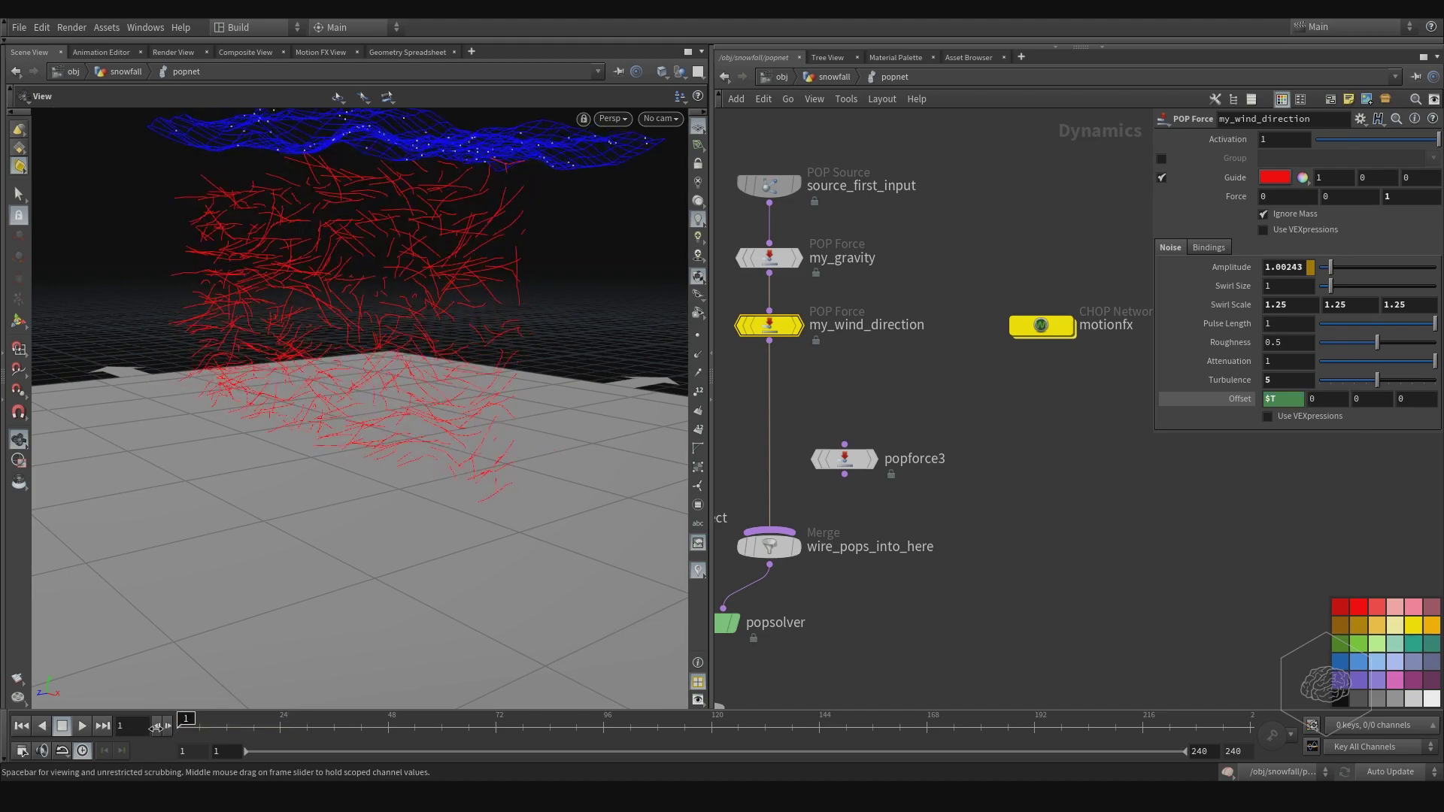
left_click(83, 726)
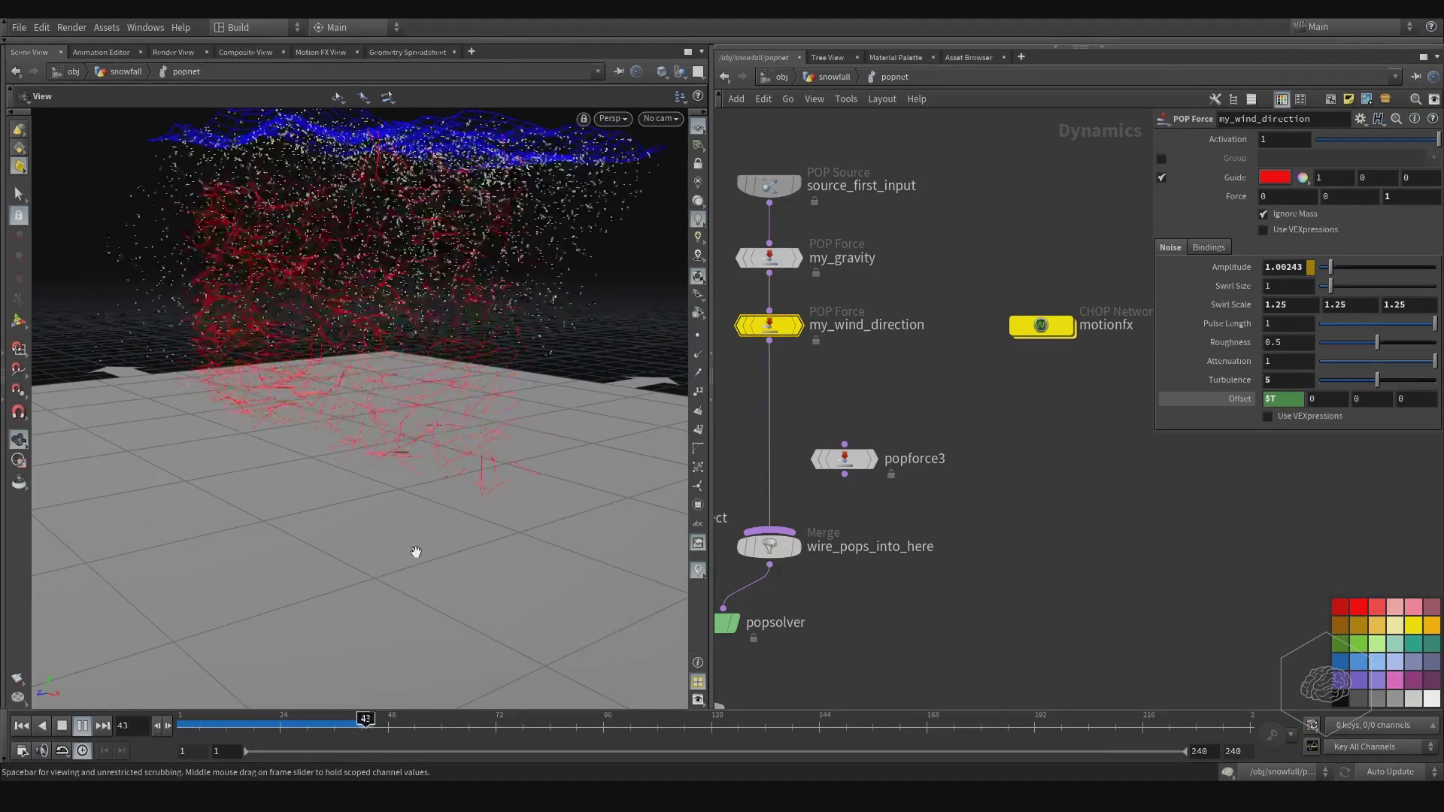
left_click_drag(545, 290, 409, 313)
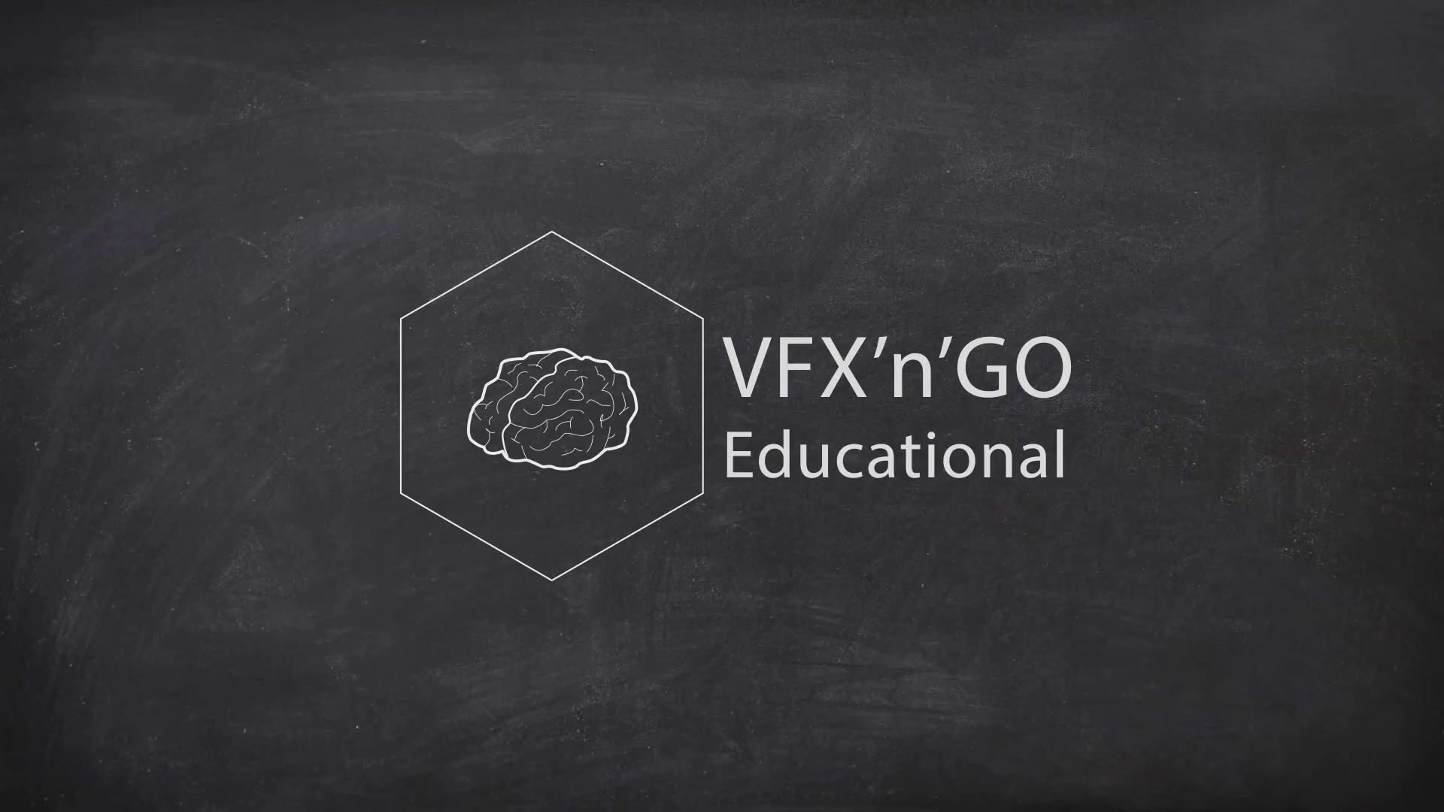